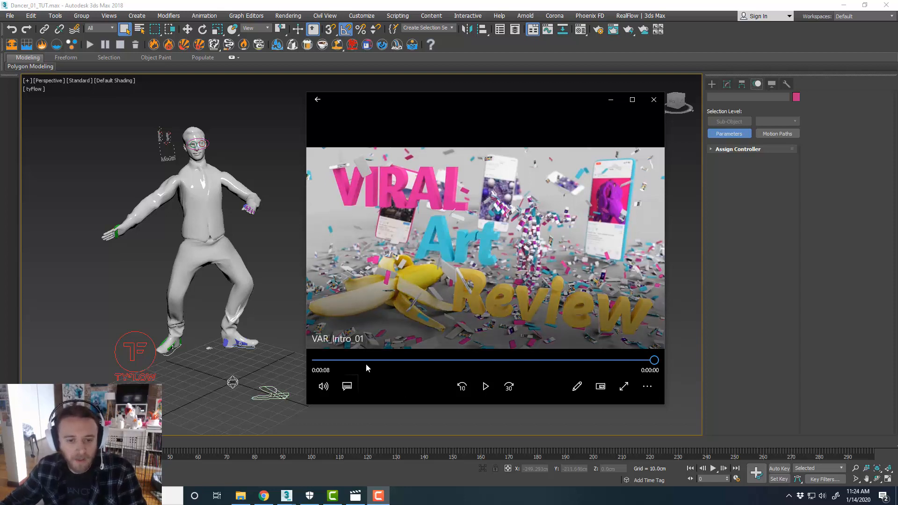
# Play the reference render of the dancer made of flying image cards from the start, then close the video player
pyautogui.click(316, 361)
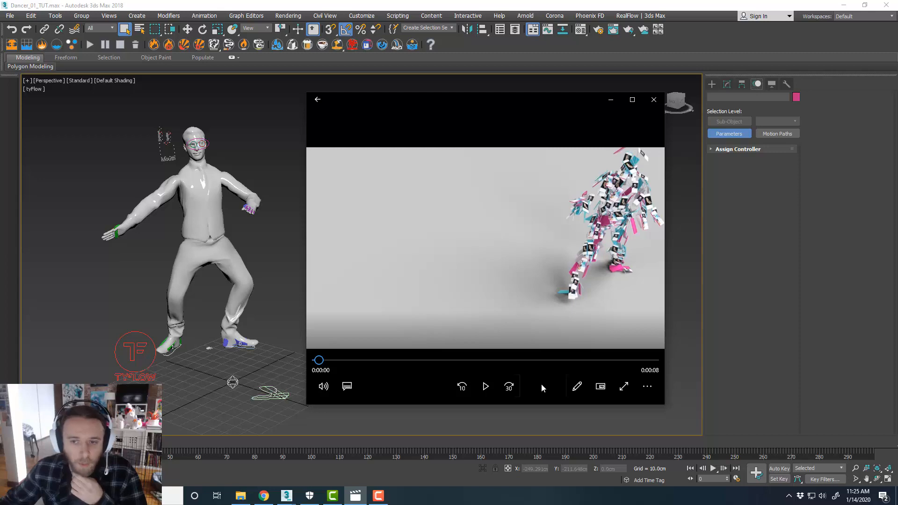
pyautogui.click(486, 386)
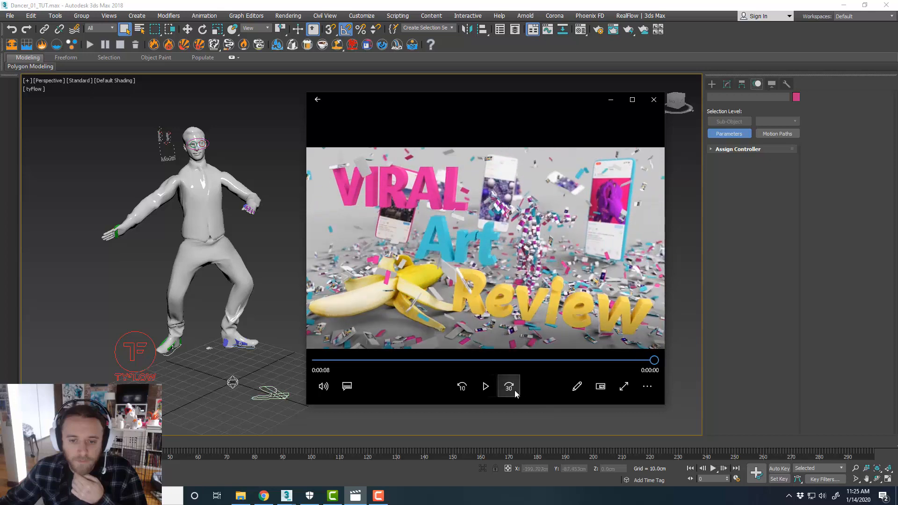
pyautogui.moveTo(449, 361); pyautogui.dragTo(319, 361)
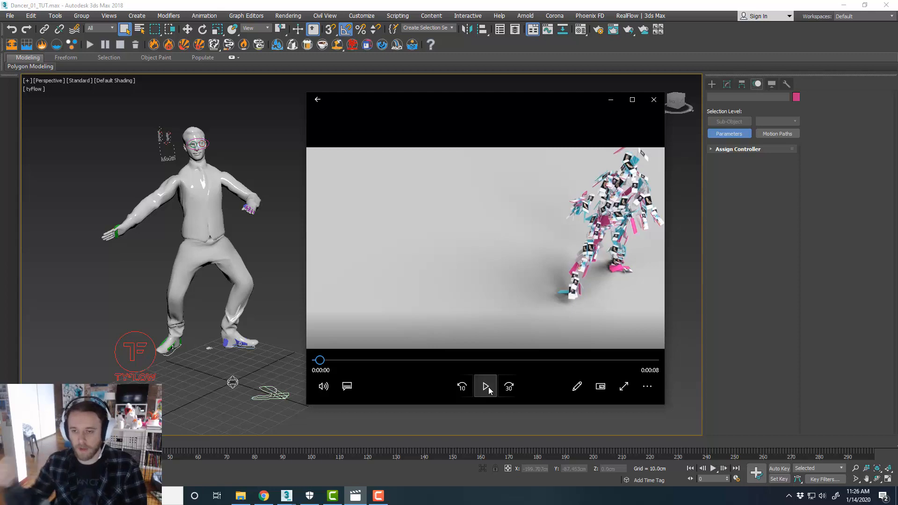
pyautogui.click(486, 388)
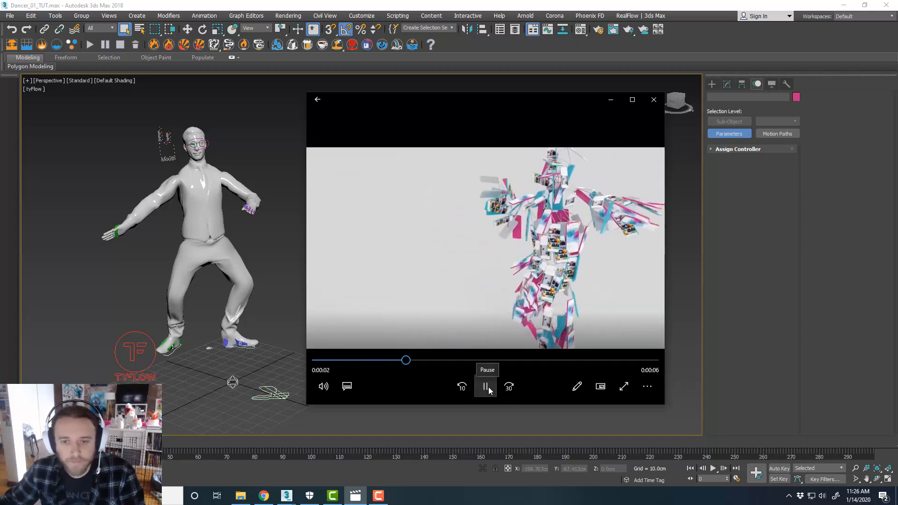
pyautogui.click(486, 387)
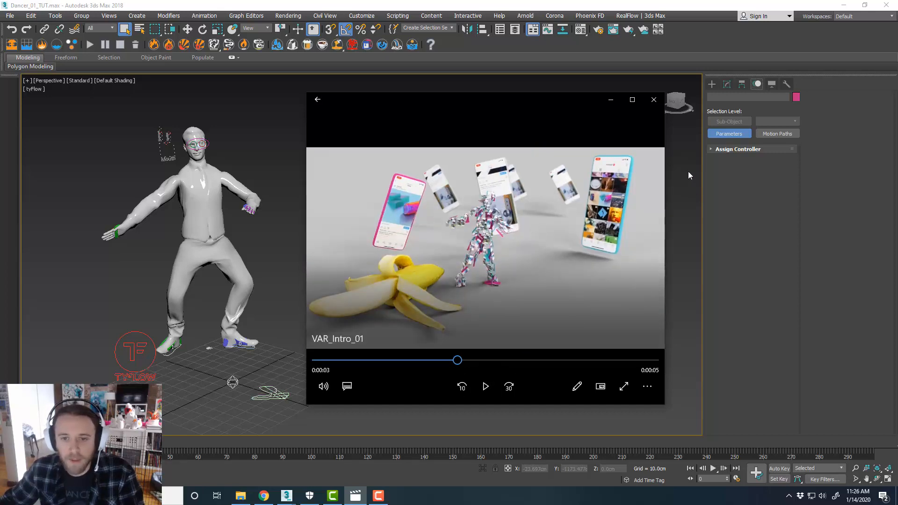
pyautogui.click(653, 99)
pyautogui.moveTo(415, 246); pyautogui.dragTo(481, 237, button='middle')
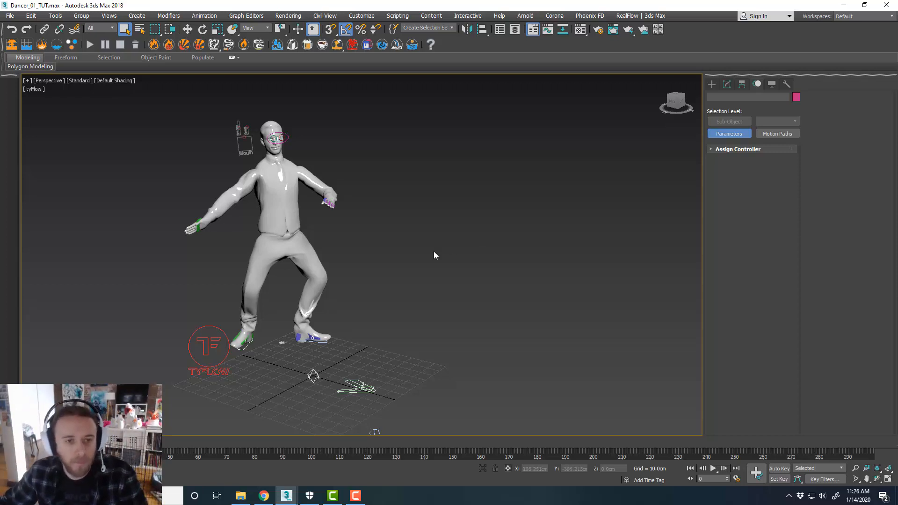
pyautogui.moveTo(433, 251); pyautogui.dragTo(460, 303, button='middle')
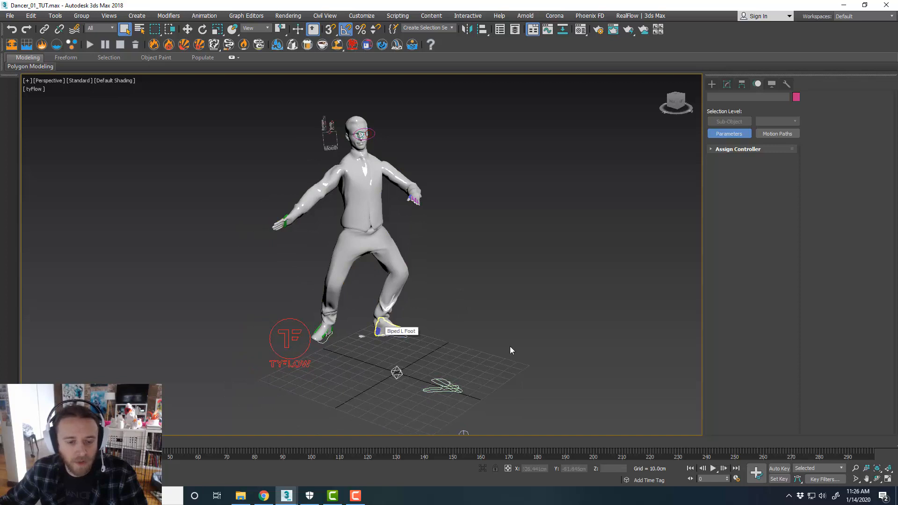
pyautogui.moveTo(517, 338); pyautogui.dragTo(516, 341, button='middle')
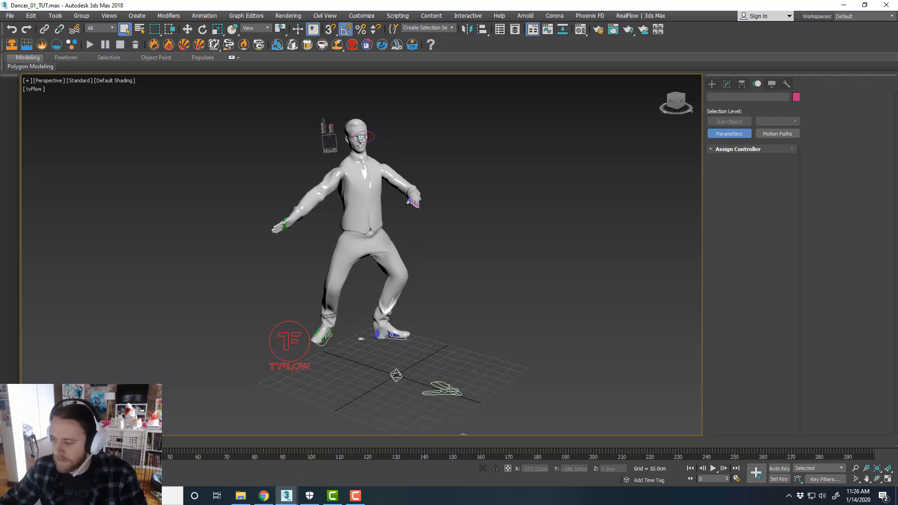
# Browse the Renderpeople free rigged 3D people download page in the browser, then return to 3ds Max
pyautogui.click(264, 495)
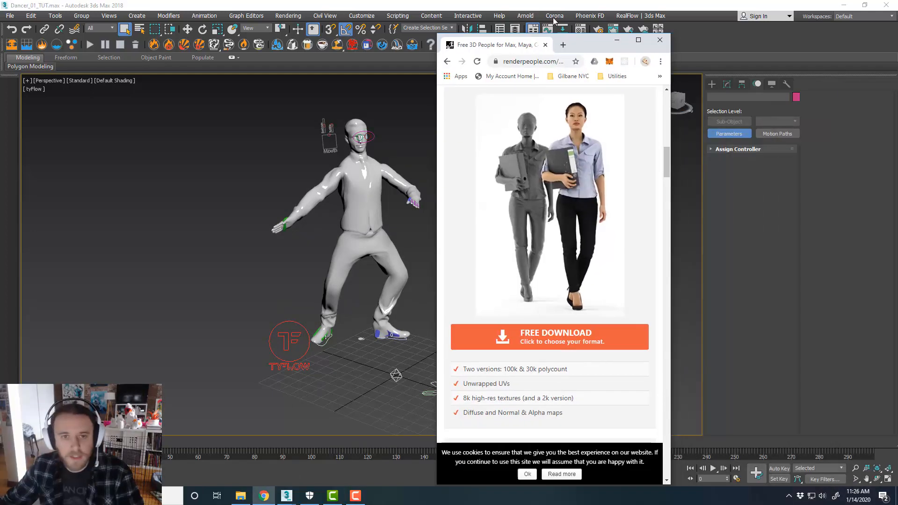
pyautogui.moveTo(553, 18); pyautogui.dragTo(555, 0)
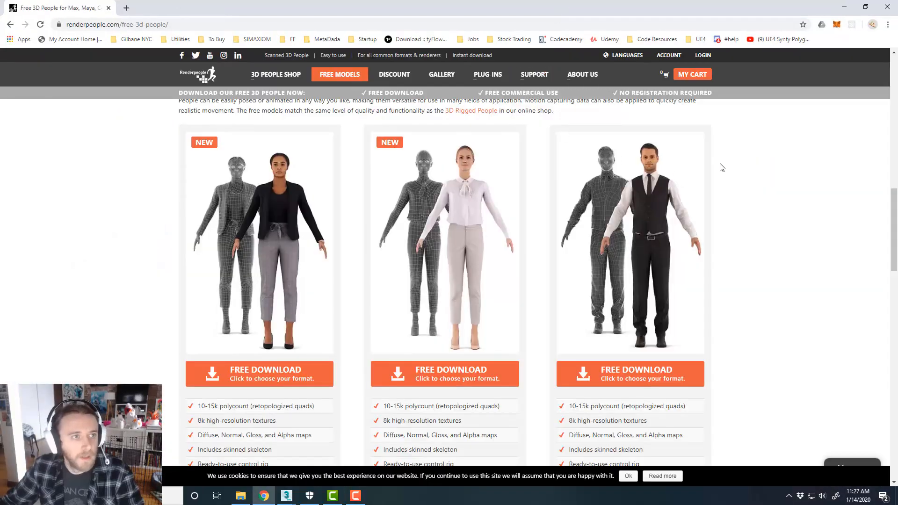
pyautogui.scroll(-1, 708, 226)
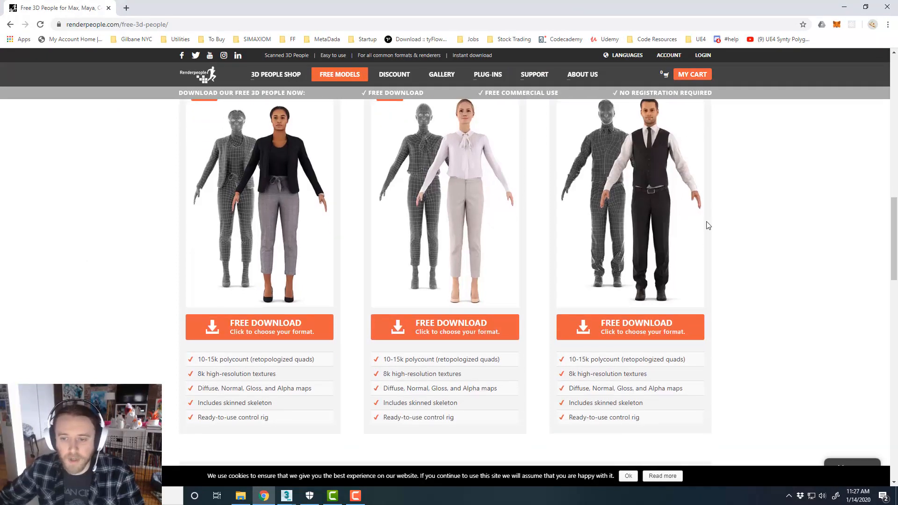
pyautogui.scroll(1, 644, 207)
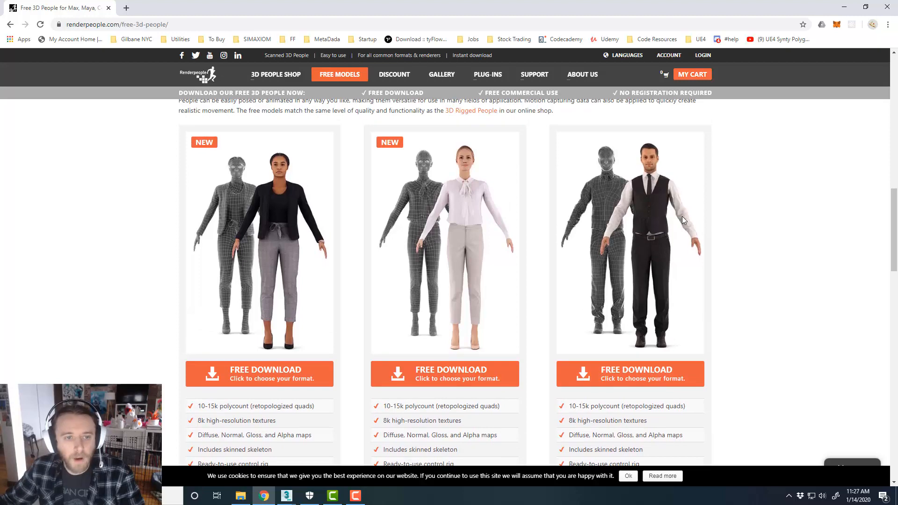
pyautogui.scroll(1, 761, 234)
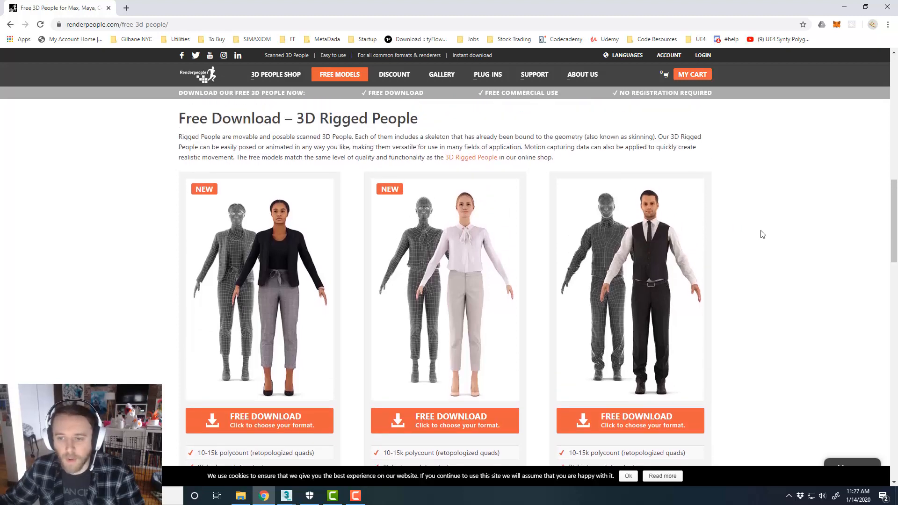
pyautogui.scroll(-1, 761, 234)
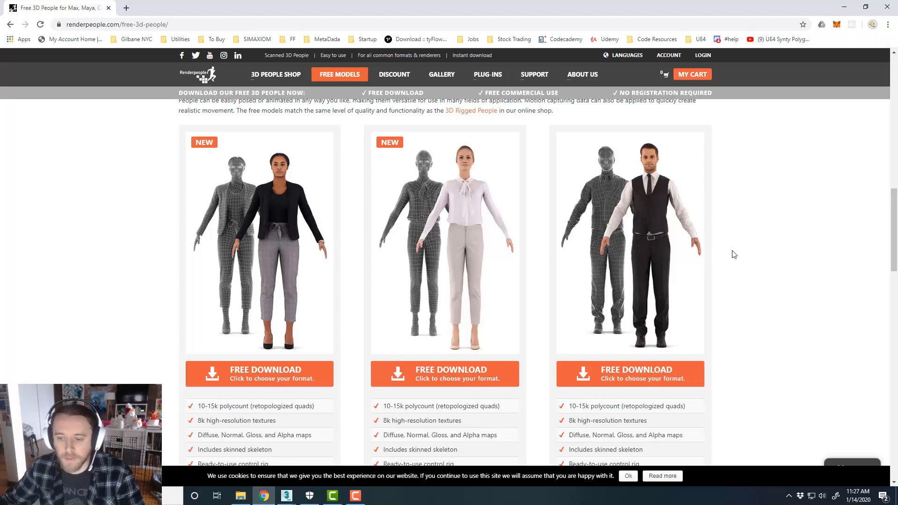
pyautogui.scroll(-1, 732, 252)
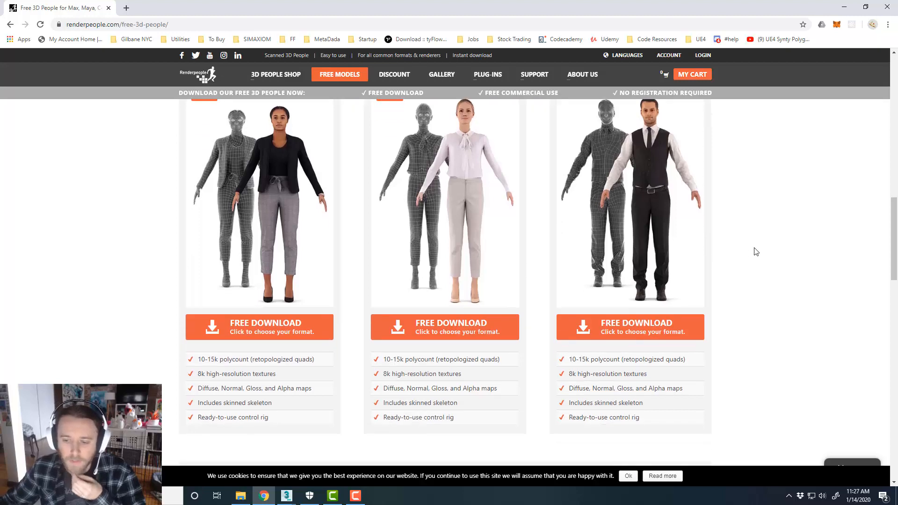
pyautogui.click(843, 7)
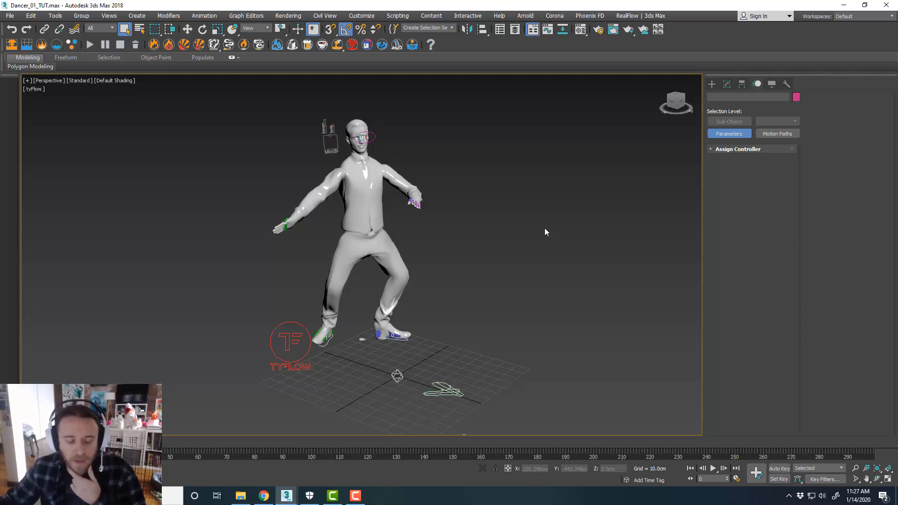
pyautogui.click(379, 335)
pyautogui.moveTo(455, 336)
pyautogui.keyDown('alt'); pyautogui.mouseDown(button='middle')
pyautogui.moveTo(442, 335)
pyautogui.moveTo(452, 333)
pyautogui.mouseUp(button='middle'); pyautogui.keyUp('alt')
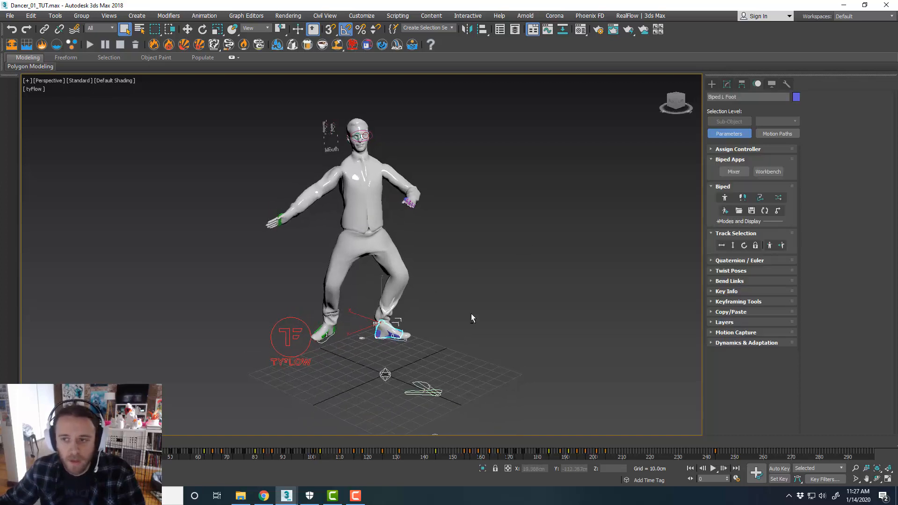
pyautogui.click(741, 209)
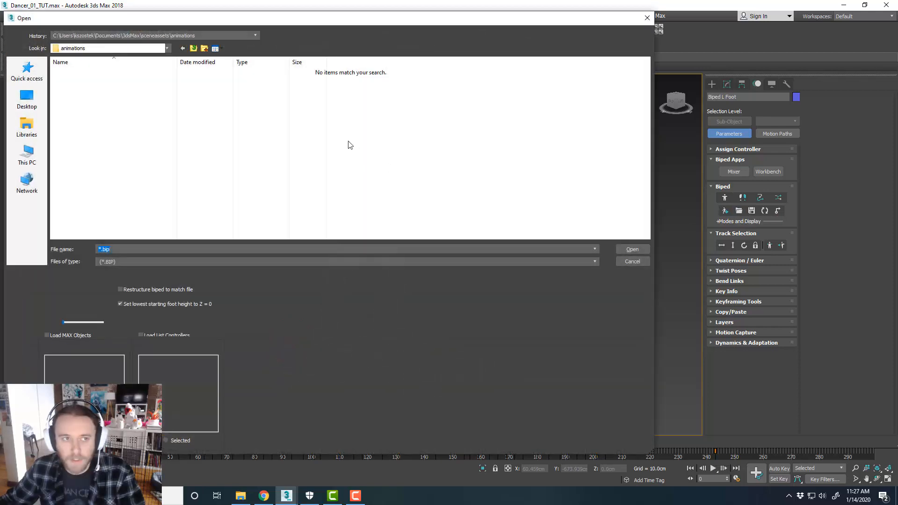
pyautogui.click(644, 261)
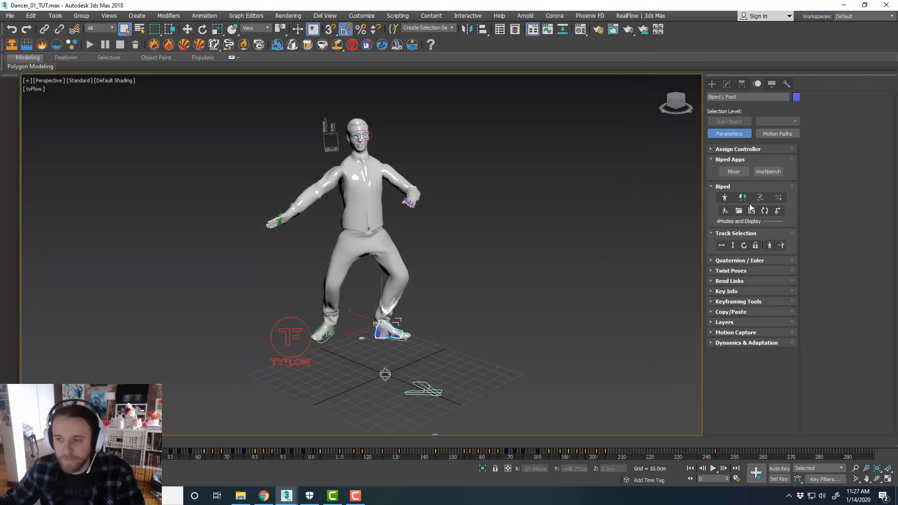
# Play back the biped's footstep dance animation, then return the time slider to frame 0
pyautogui.scroll(-4, 439, 273)
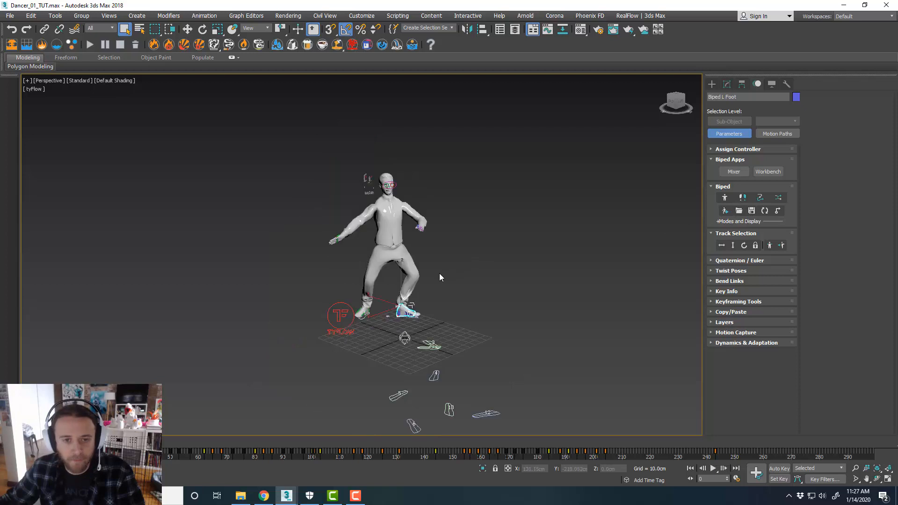
pyautogui.scroll(-5, 428, 260)
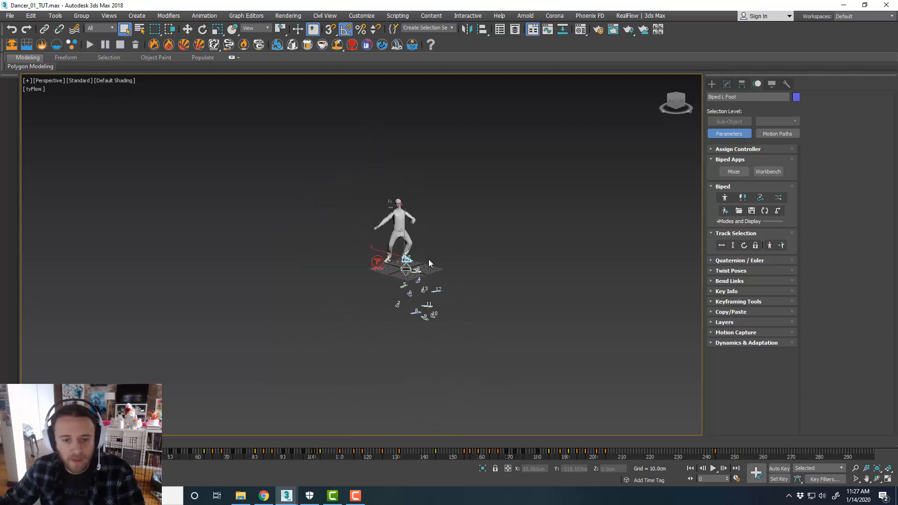
pyautogui.scroll(5, 429, 260)
pyautogui.scroll(-3, 428, 260)
pyautogui.keyDown('alt'); pyautogui.moveTo(429, 260); pyautogui.dragTo(450, 263, button='middle'); pyautogui.keyUp('alt')
pyautogui.click(464, 269)
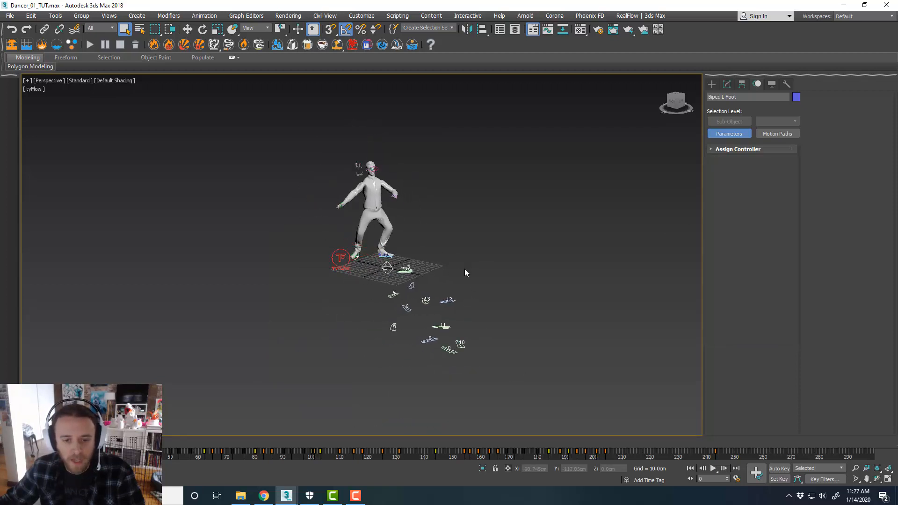
pyautogui.press('/')
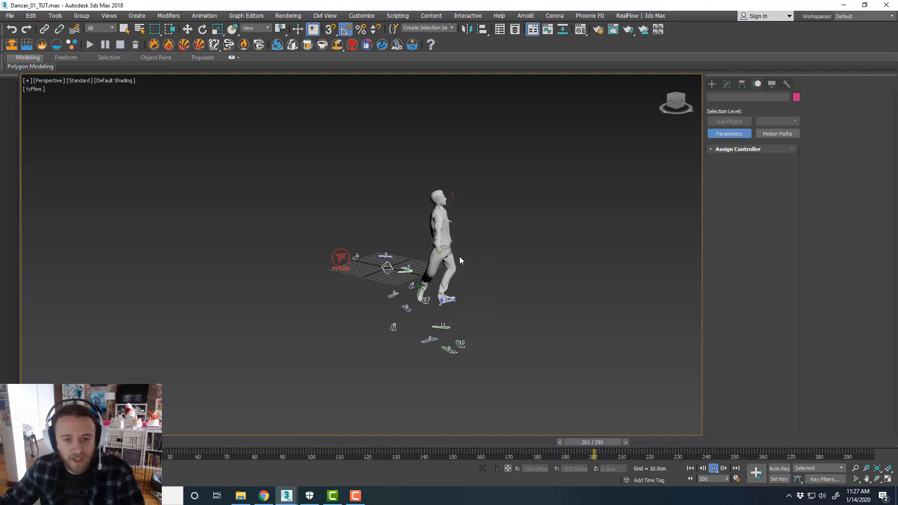
pyautogui.moveTo(715, 446); pyautogui.dragTo(21, 373)
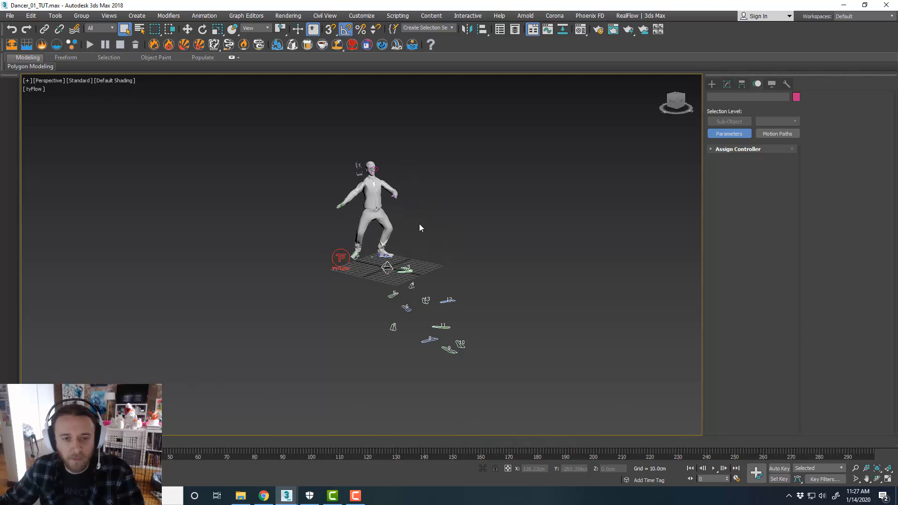
# Scrub through the opening frames of the animation and inspect the dancer's pose from several angles
pyautogui.scroll(3, 419, 223)
pyautogui.moveTo(398, 221); pyautogui.dragTo(412, 230, button='middle')
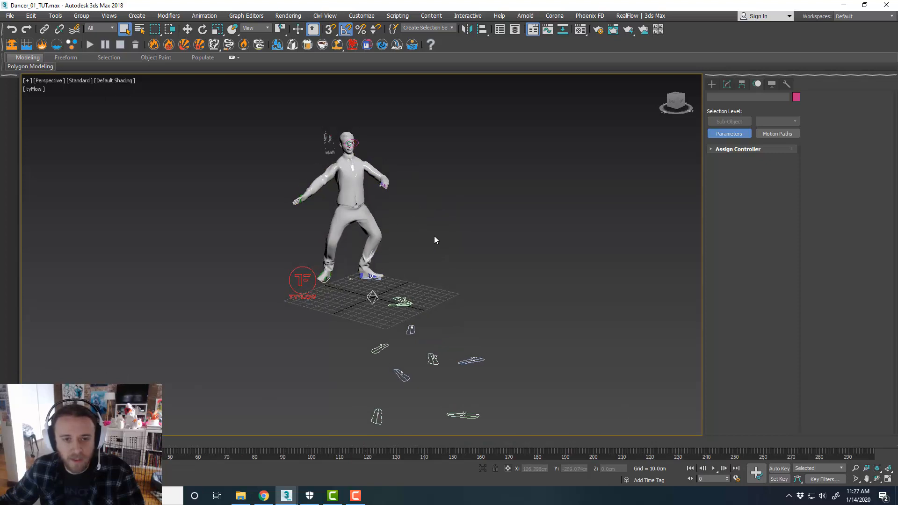
pyautogui.click(360, 218)
pyautogui.scroll(2, 360, 217)
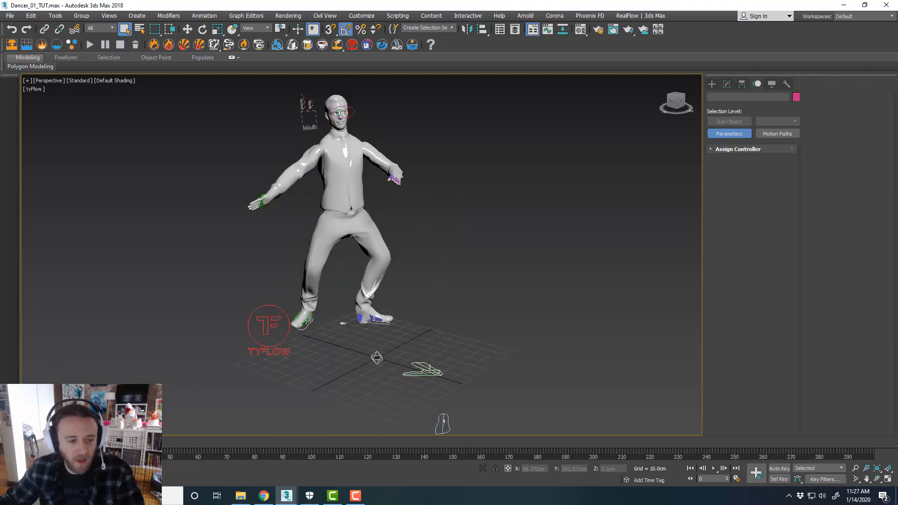
pyautogui.moveTo(57, 441); pyautogui.dragTo(119, 437)
pyautogui.moveTo(164, 437)
pyautogui.mouseDown()
pyautogui.moveTo(271, 440)
pyautogui.moveTo(155, 441)
pyautogui.mouseUp()
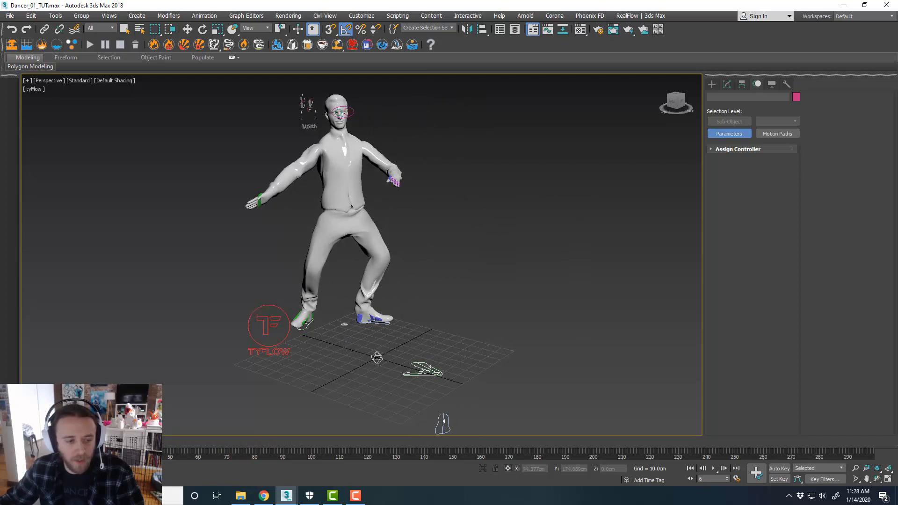
pyautogui.moveTo(46, 441); pyautogui.dragTo(29, 442)
pyautogui.moveTo(345, 273); pyautogui.dragTo(357, 294, button='middle')
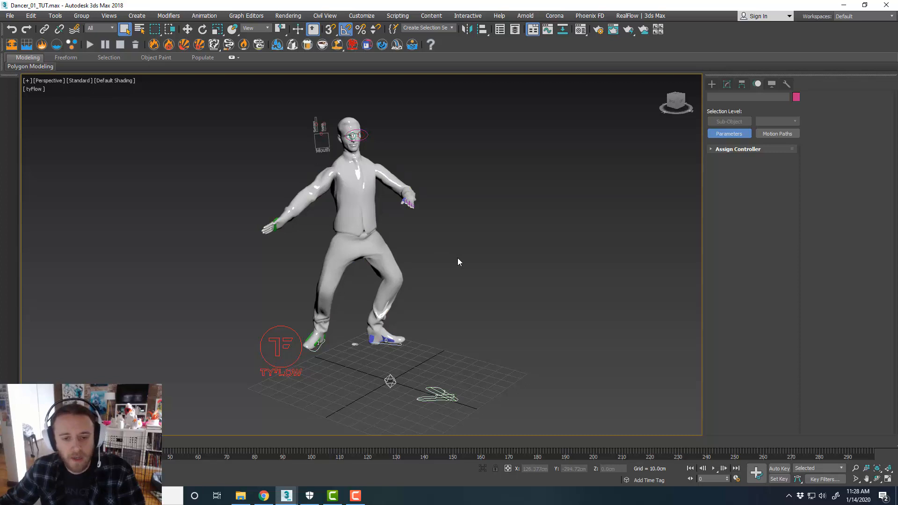
pyautogui.moveTo(458, 275); pyautogui.dragTo(460, 274, button='middle')
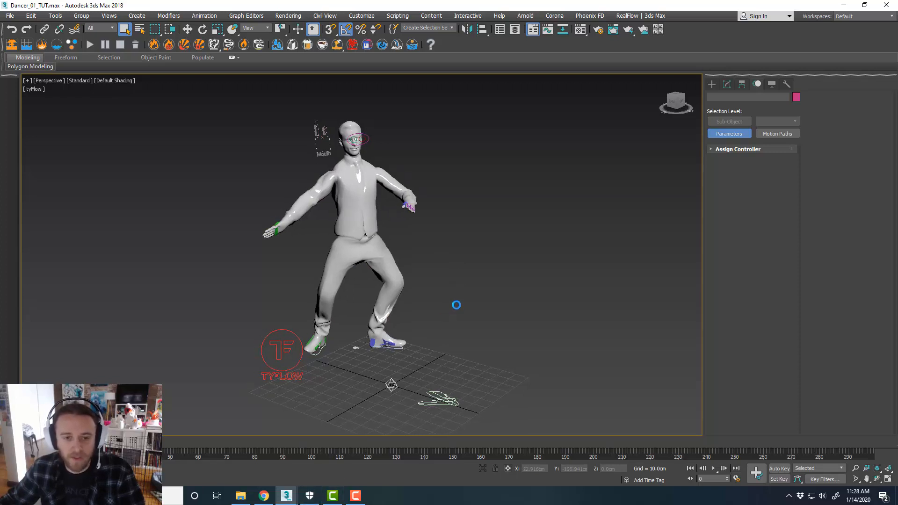
pyautogui.moveTo(472, 293); pyautogui.dragTo(470, 292, button='middle')
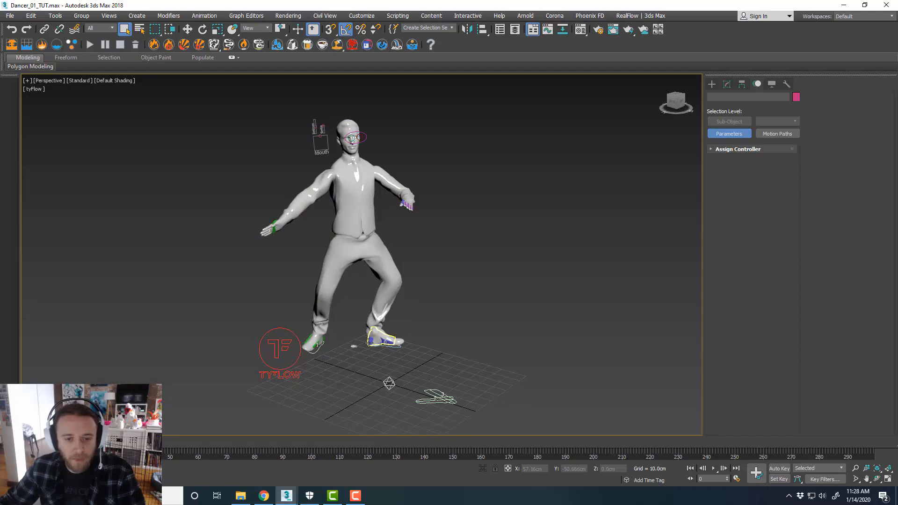
# Select the biped's left foot and switch the biped into Figure Mode
pyautogui.click(382, 338)
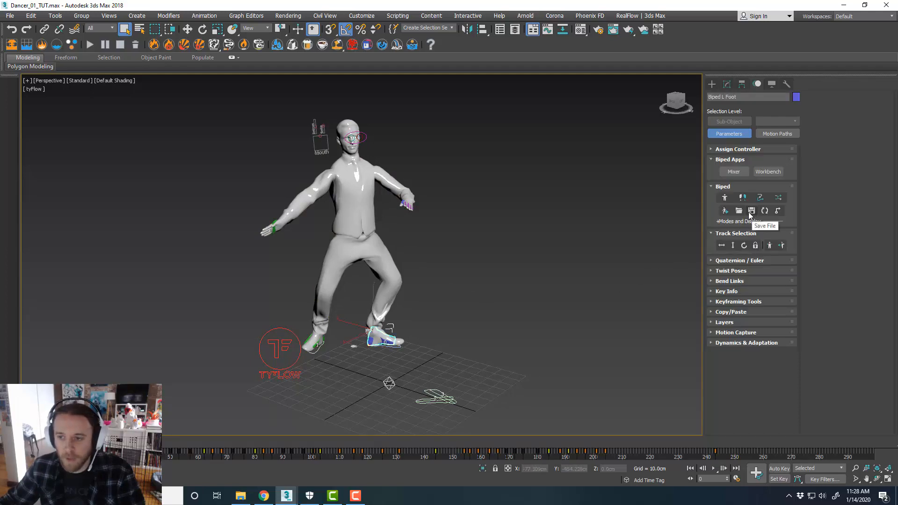
pyautogui.click(724, 197)
pyautogui.keyDown('alt'); pyautogui.moveTo(534, 271); pyautogui.dragTo(478, 277, button='middle'); pyautogui.keyUp('alt')
pyautogui.scroll(-2, 472, 270)
pyautogui.scroll(2, 472, 270)
pyautogui.click(481, 276)
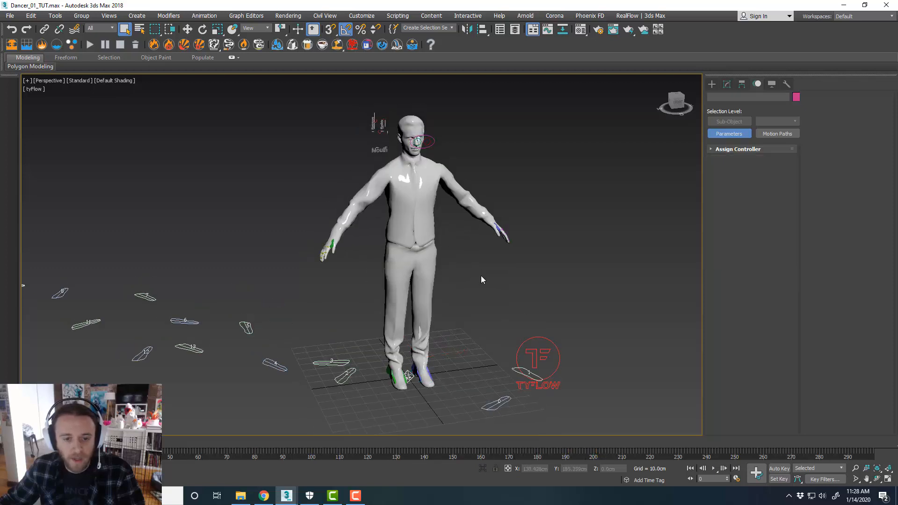
# Open the character mesh's Object Properties and enable Display as Box
pyautogui.click(432, 242)
pyautogui.rightClick(432, 242)
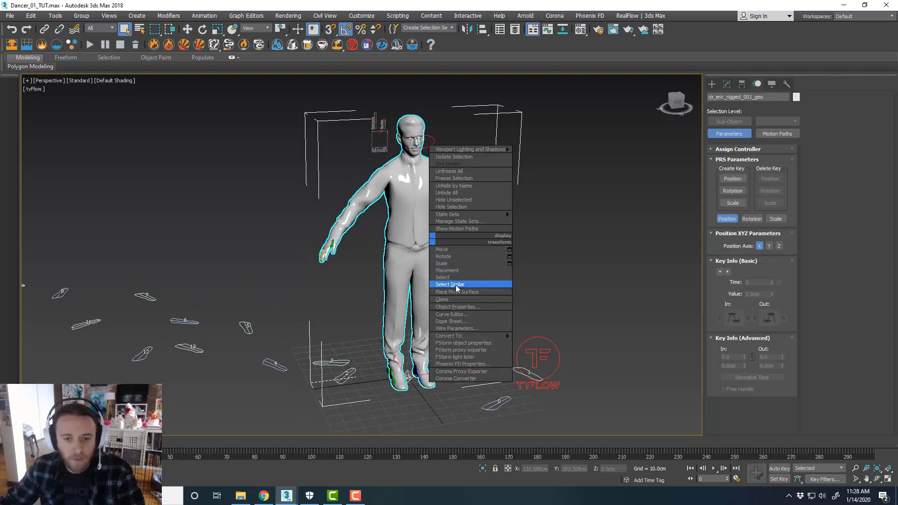
pyautogui.click(460, 304)
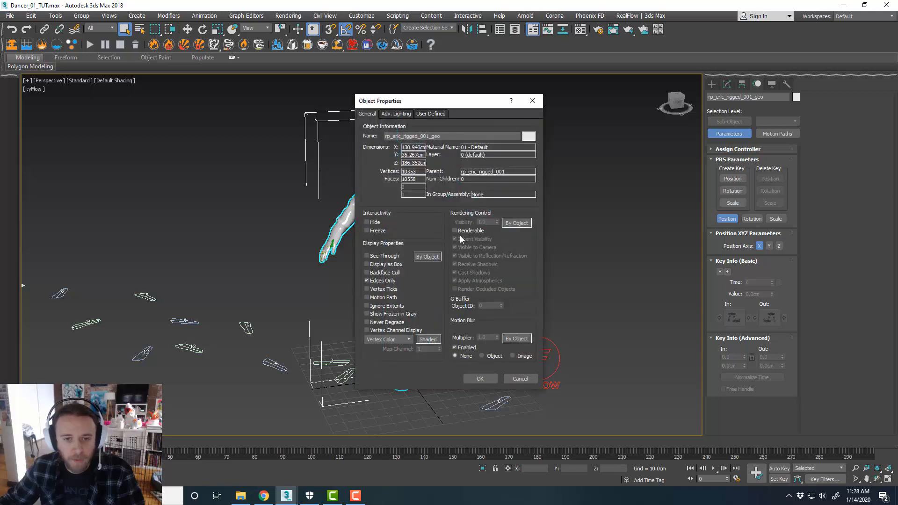
pyautogui.click(399, 265)
pyautogui.click(484, 381)
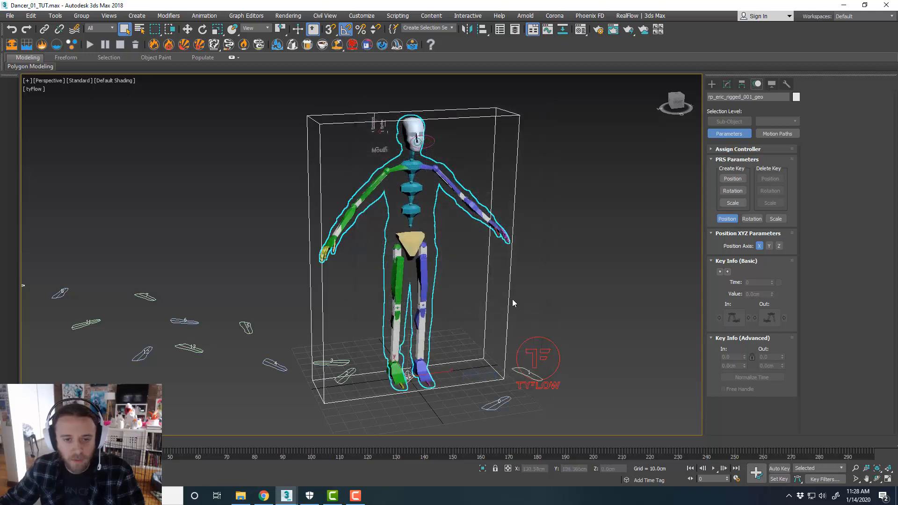
pyautogui.click(550, 279)
pyautogui.scroll(3, 551, 281)
pyautogui.moveTo(552, 281); pyautogui.dragTo(577, 279, button='middle')
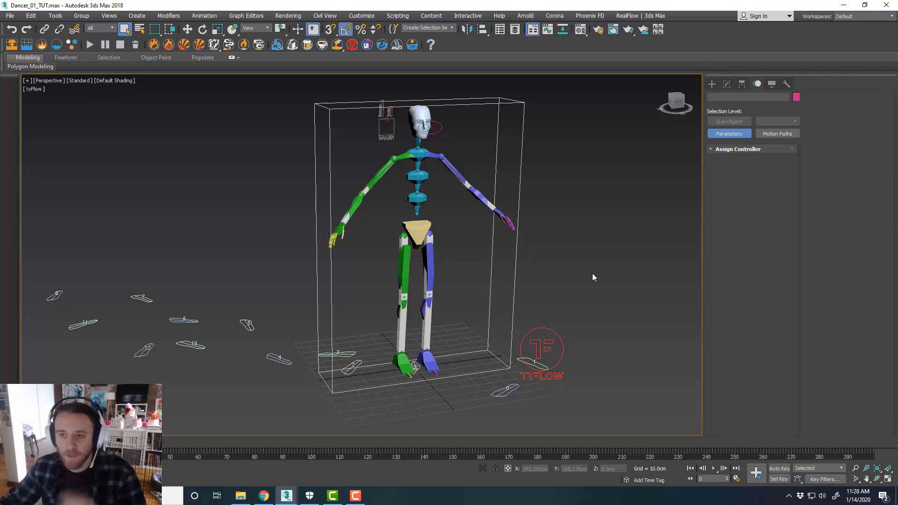
pyautogui.scroll(-3, 484, 239)
pyautogui.scroll(3, 500, 242)
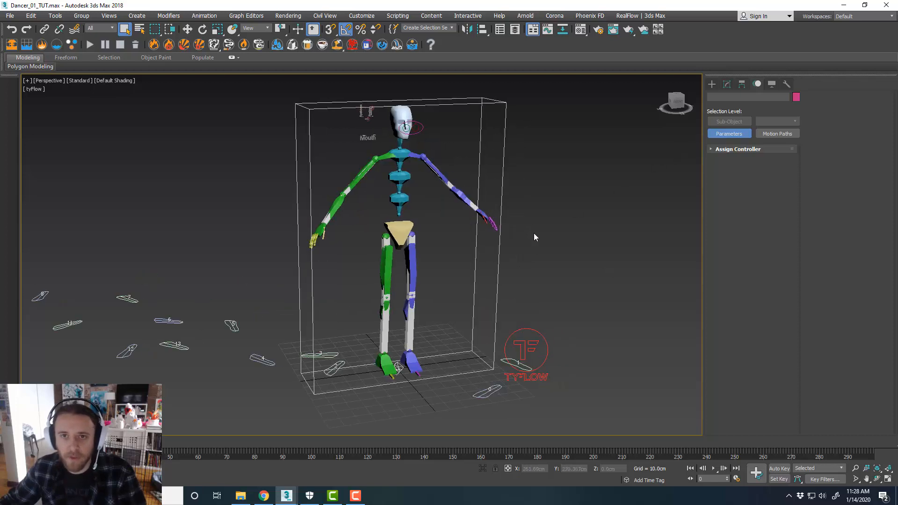
# Create a new layer named Particles in the Layer Explorer and close it
pyautogui.click(514, 30)
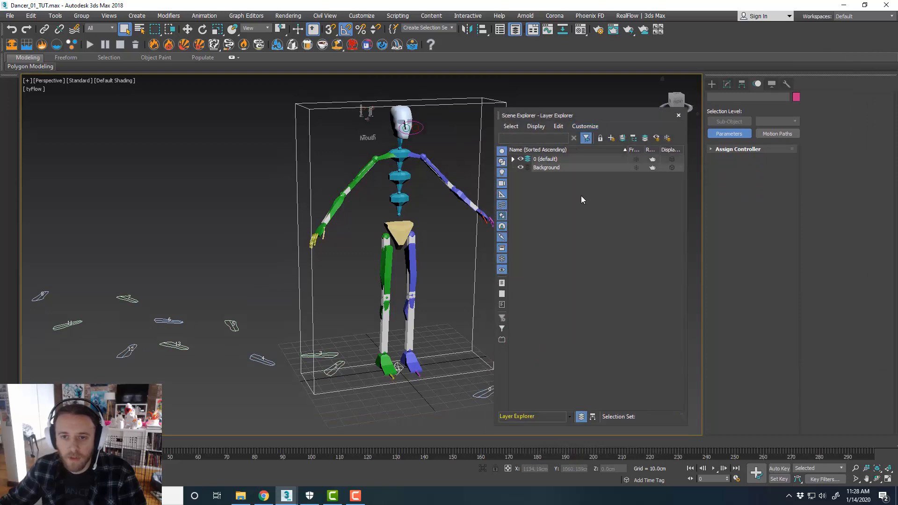
pyautogui.click(611, 137)
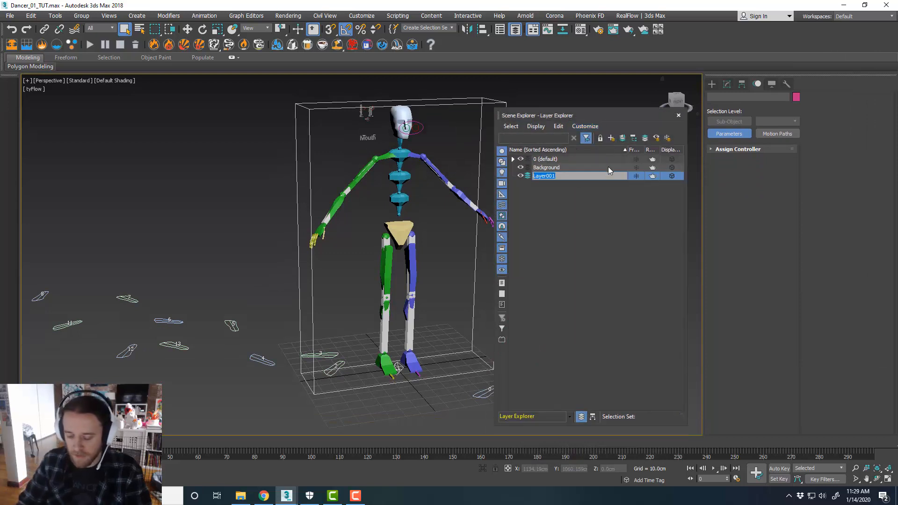
pyautogui.write('Particles')
pyautogui.press('Return')
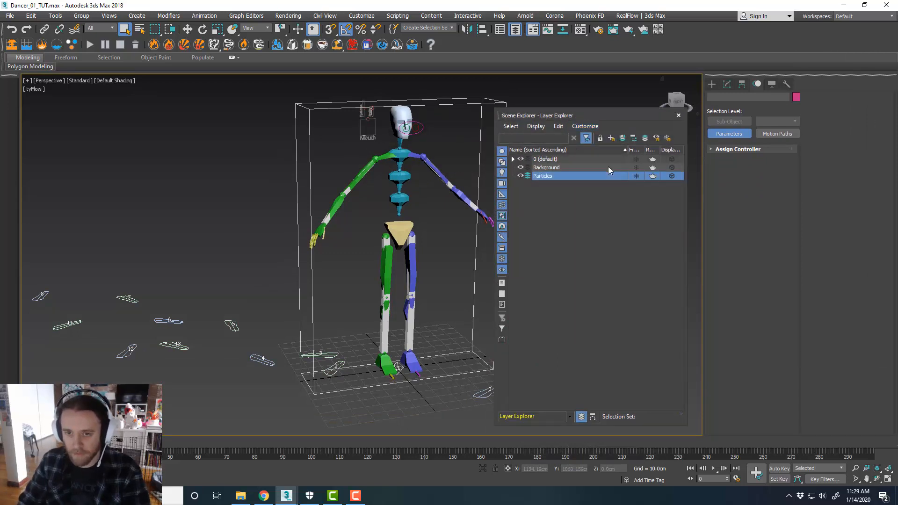
pyautogui.click(678, 115)
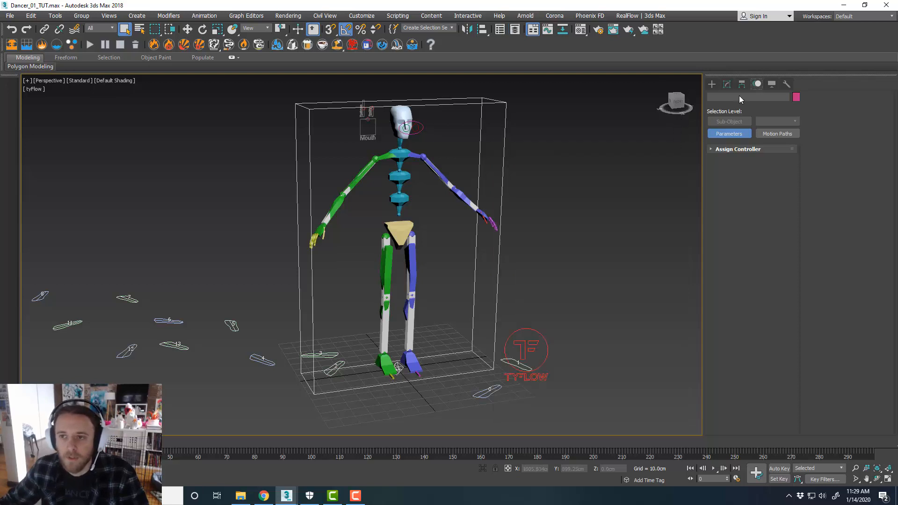
# Delete the existing tyFlow object from the scene
pyautogui.click(712, 84)
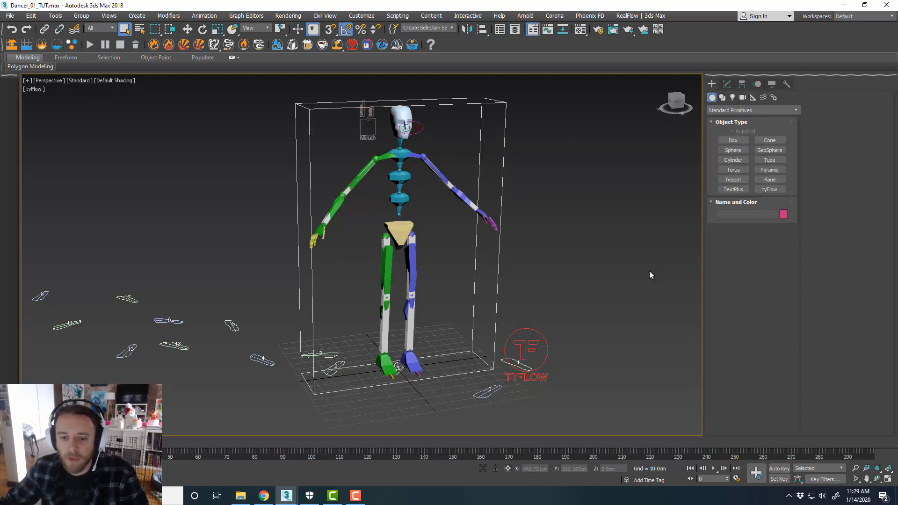
pyautogui.click(534, 340)
pyautogui.press('Delete')
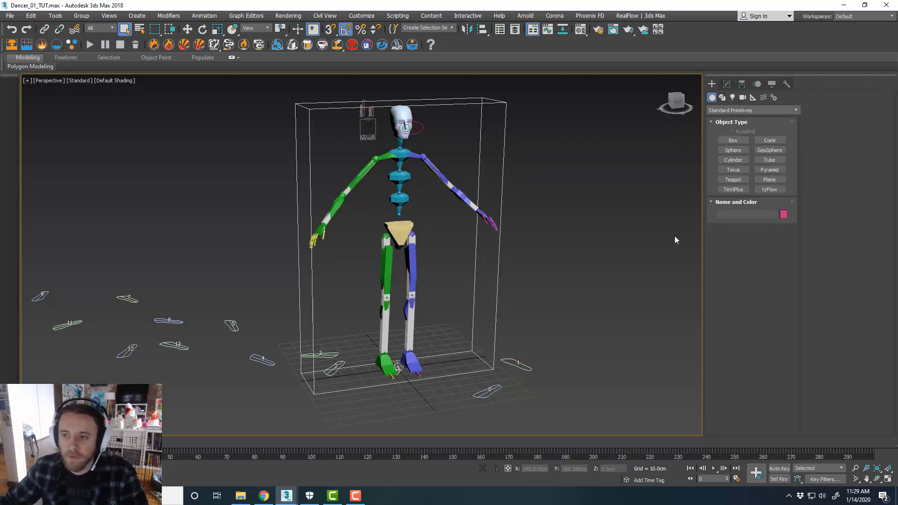
# Create a new tyFlow object on the ground near the dancer's feet
pyautogui.click(769, 189)
pyautogui.moveTo(550, 353); pyautogui.dragTo(568, 356)
pyautogui.click(726, 84)
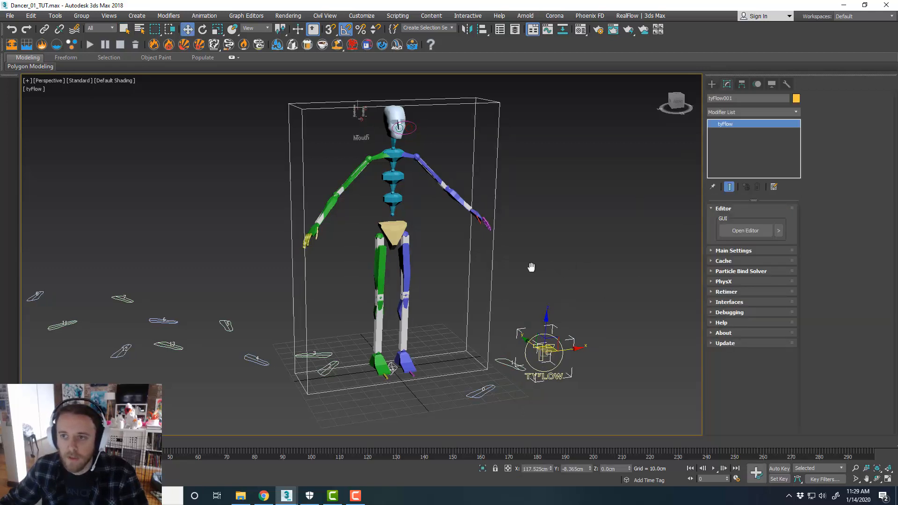
# Open the tyFlow Editor and resize its window to sit beside the dancer in the viewport
pyautogui.moveTo(531, 266); pyautogui.dragTo(369, 262, button='middle')
pyautogui.click(744, 230)
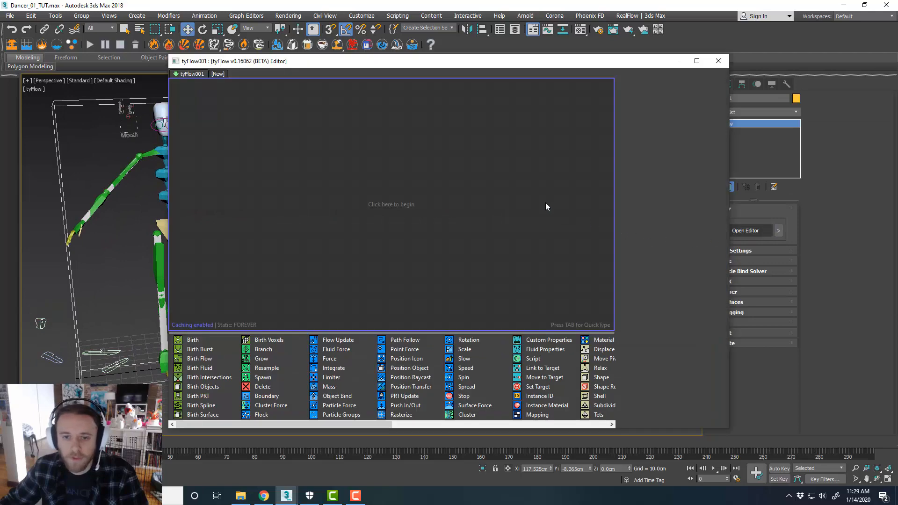
pyautogui.moveTo(494, 58); pyautogui.dragTo(575, 19)
pyautogui.moveTo(533, 392); pyautogui.dragTo(535, 467)
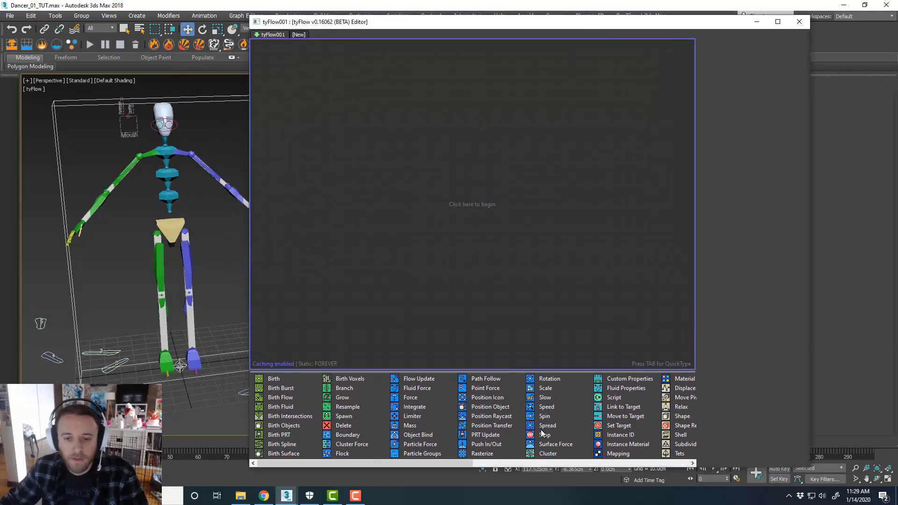
pyautogui.moveTo(547, 371); pyautogui.dragTo(555, 324)
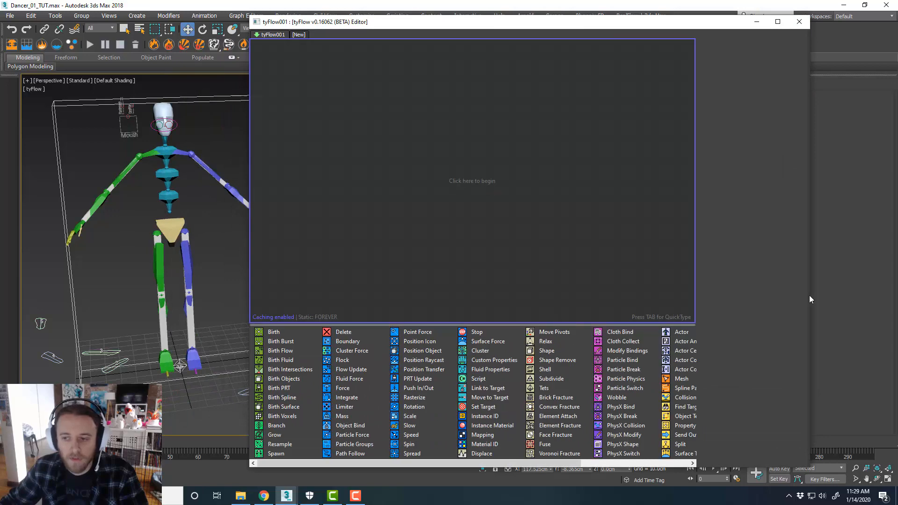
pyautogui.moveTo(824, 298); pyautogui.dragTo(891, 298)
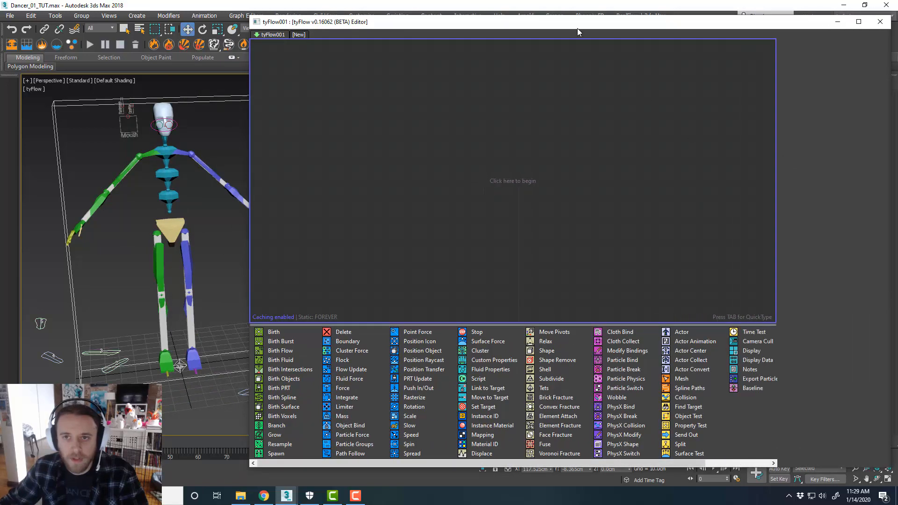
pyautogui.moveTo(577, 28); pyautogui.dragTo(584, 28)
pyautogui.moveTo(198, 237)
pyautogui.mouseDown(button='middle')
pyautogui.moveTo(184, 240)
pyautogui.moveTo(199, 252)
pyautogui.mouseUp(button='middle')
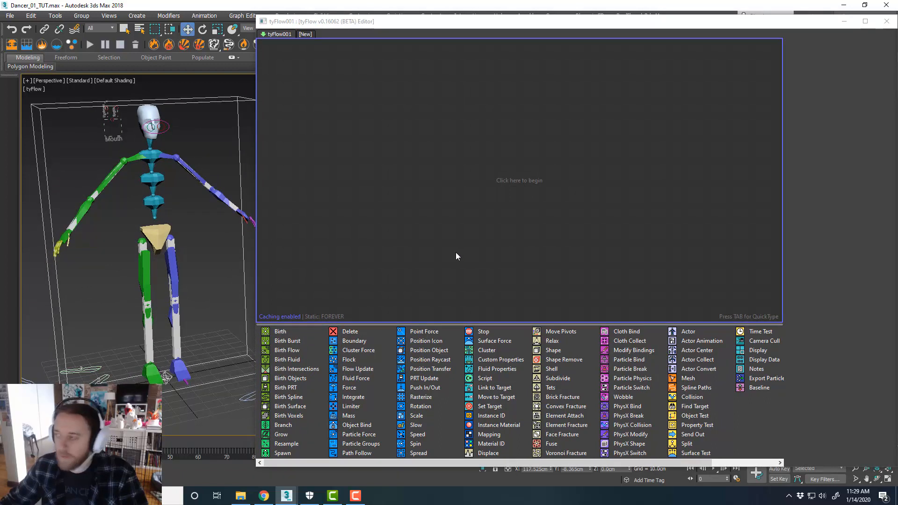
# Add a Birth event and set it to emit 50 particles from frame 0 to frame 0
pyautogui.click(464, 247)
pyautogui.moveTo(279, 331); pyautogui.dragTo(495, 89)
pyautogui.doubleClick(855, 63)
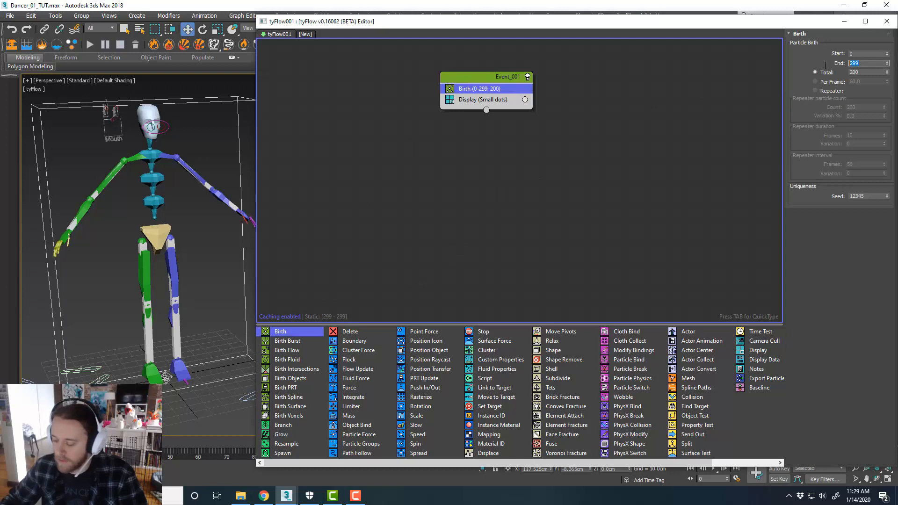
pyautogui.write('0')
pyautogui.press('Tab')
pyautogui.write('50')
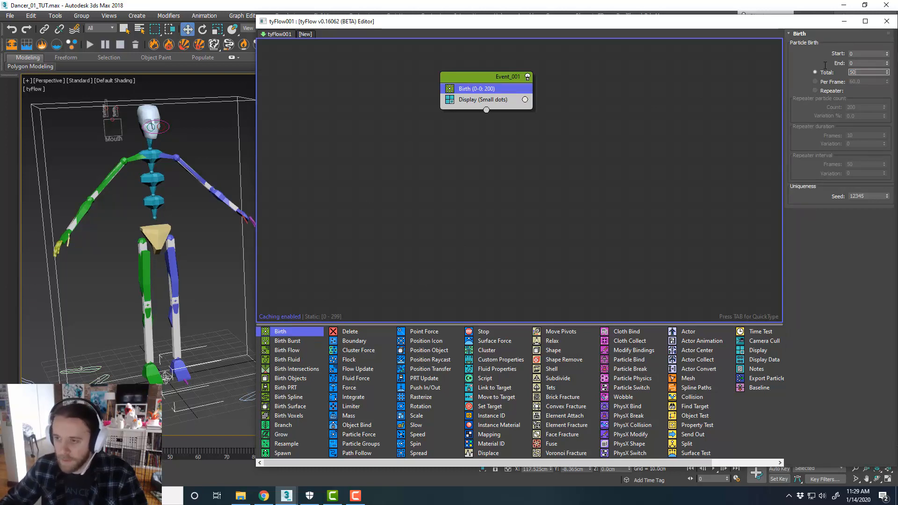
pyautogui.press('Tab')
# Set the event's Display operator type to Geometry
pyautogui.click(627, 149)
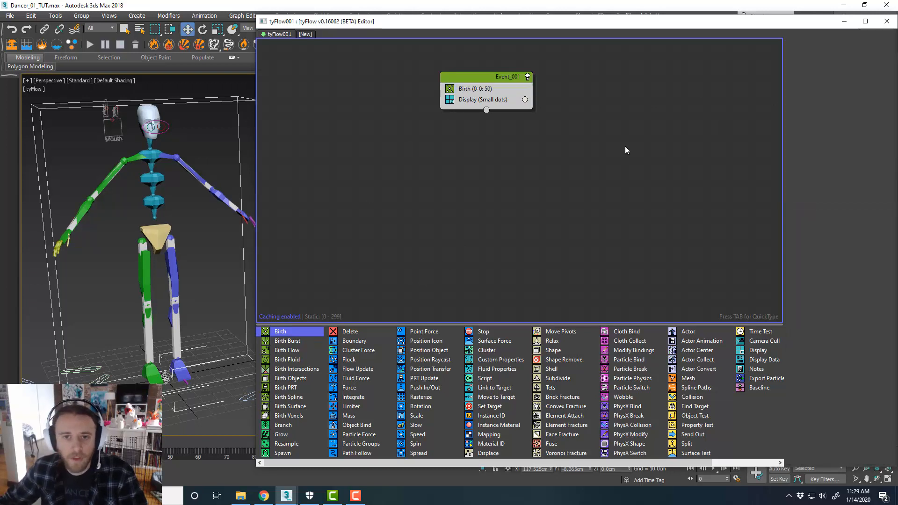
pyautogui.click(512, 102)
pyautogui.click(813, 54)
pyautogui.click(813, 98)
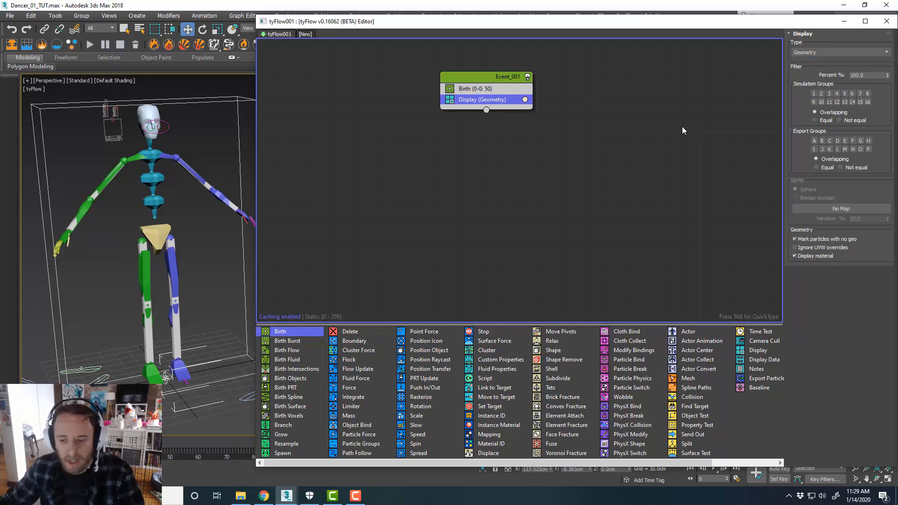
pyautogui.moveTo(655, 142); pyautogui.dragTo(648, 148, button='middle')
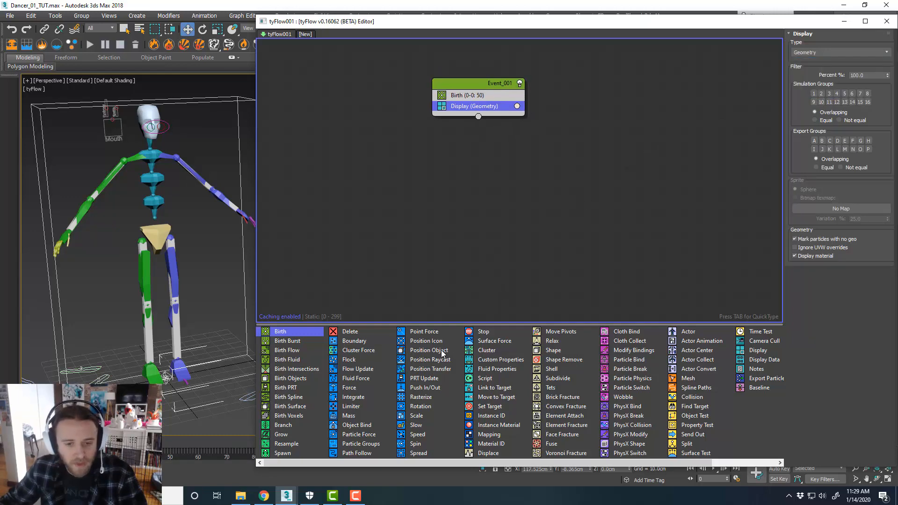
# Add a Position Object operator to the event and pick the character mesh as its object
pyautogui.moveTo(443, 353); pyautogui.dragTo(471, 101)
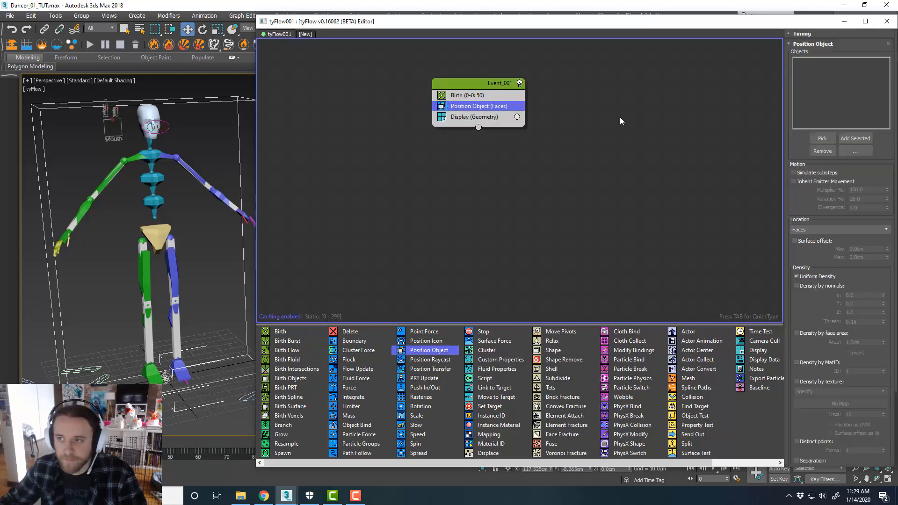
pyautogui.click(822, 138)
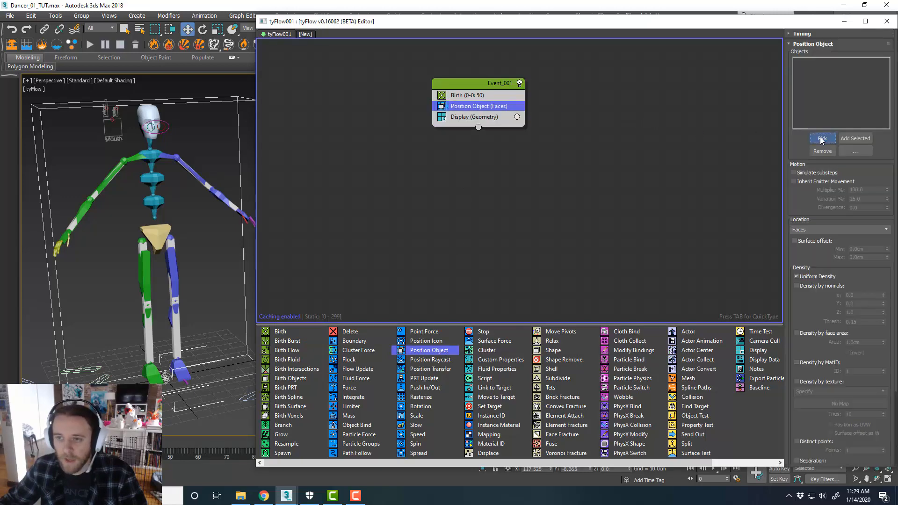
pyautogui.click(239, 170)
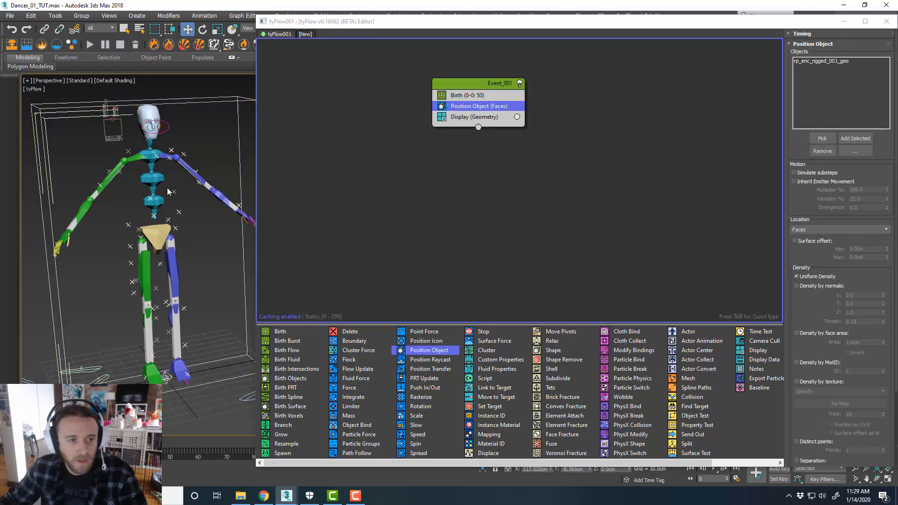
pyautogui.scroll(5, 189, 200)
pyautogui.scroll(-4, 215, 205)
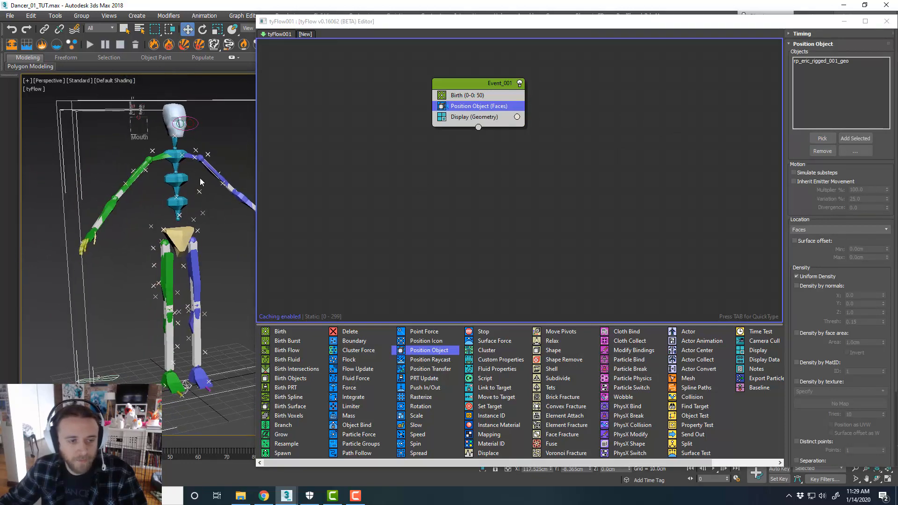
pyautogui.moveTo(231, 236); pyautogui.dragTo(228, 235, button='middle')
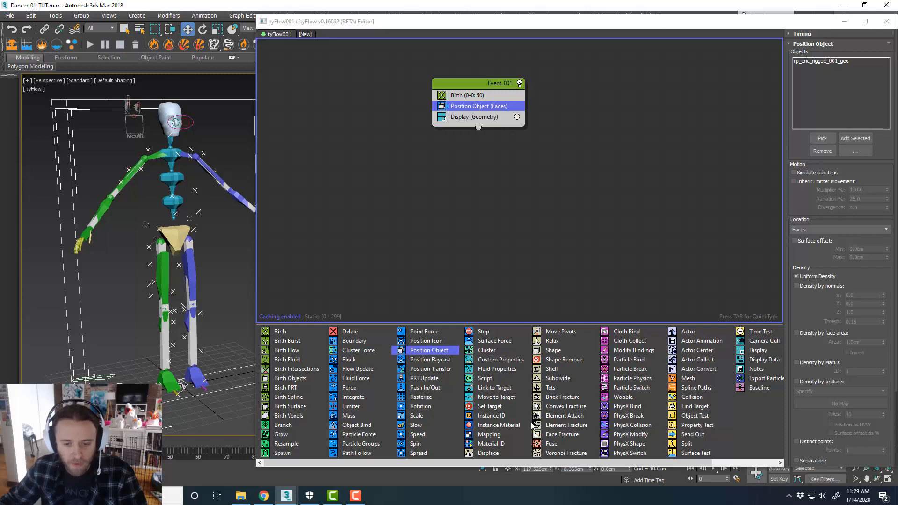
# Add a Shape operator to the event and set its 3D mesh type to Sphere (LowRes)
pyautogui.moveTo(553, 350); pyautogui.dragTo(510, 118)
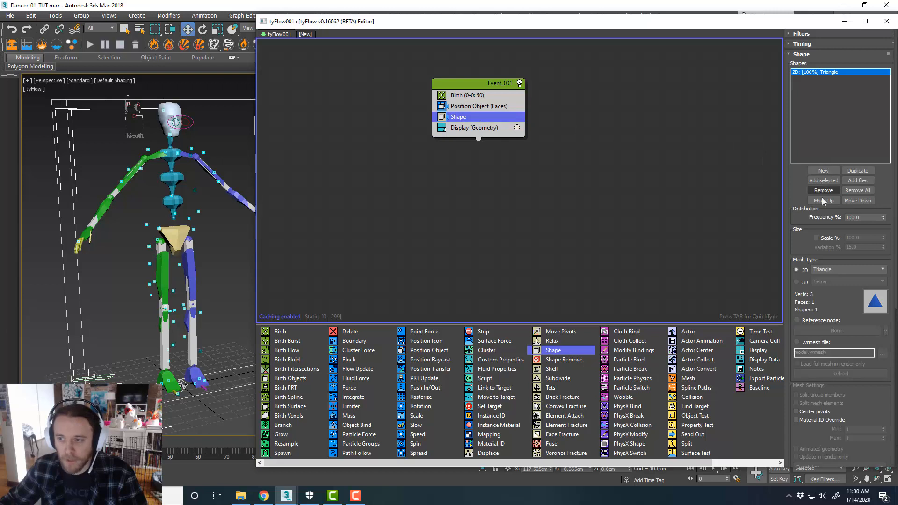
pyautogui.click(796, 282)
pyautogui.click(823, 282)
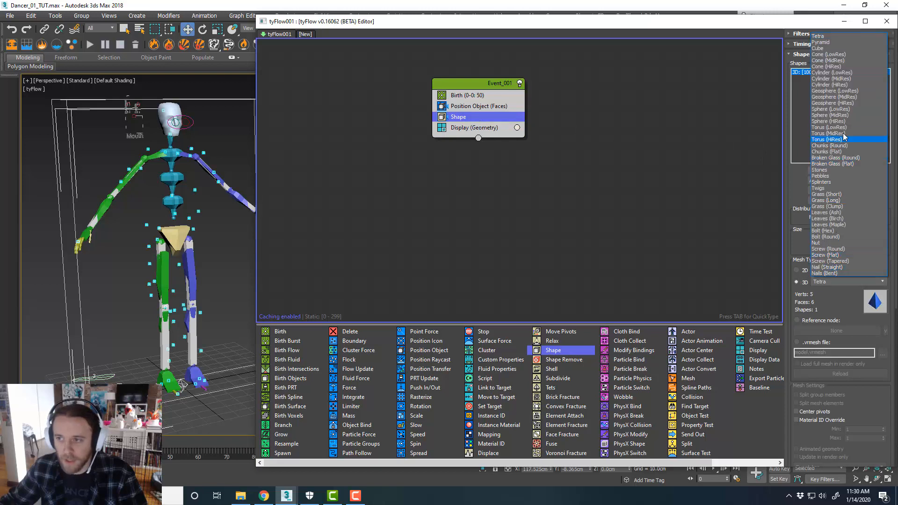
pyautogui.click(837, 109)
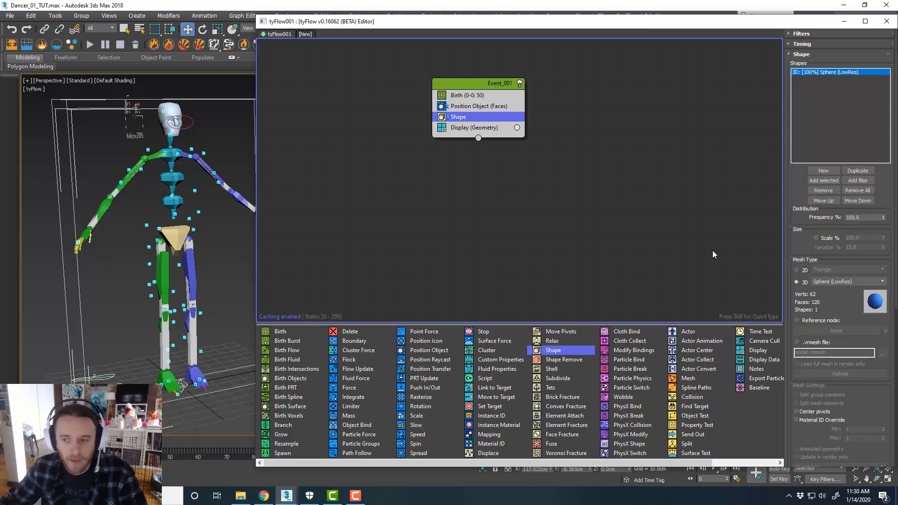
# Enable the Shape operator's Scale % and set it to 500
pyautogui.click(822, 239)
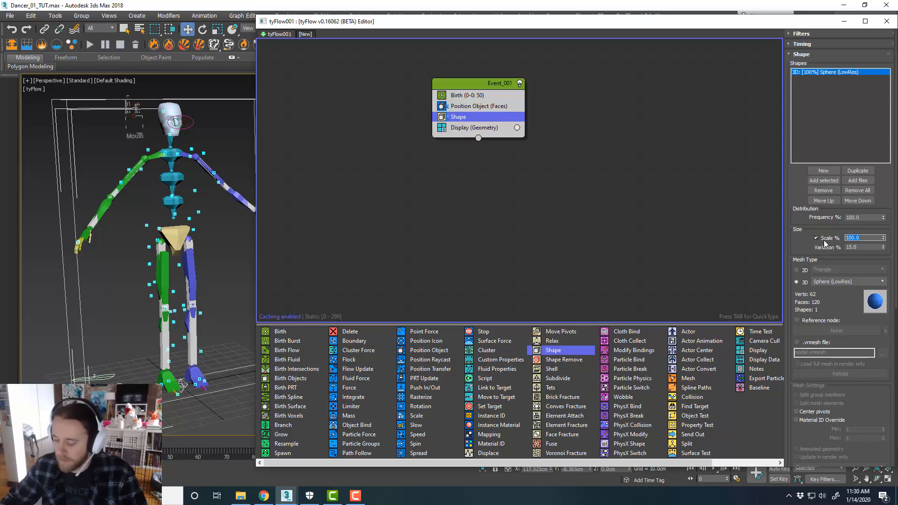
pyautogui.write('500')
pyautogui.press('Return')
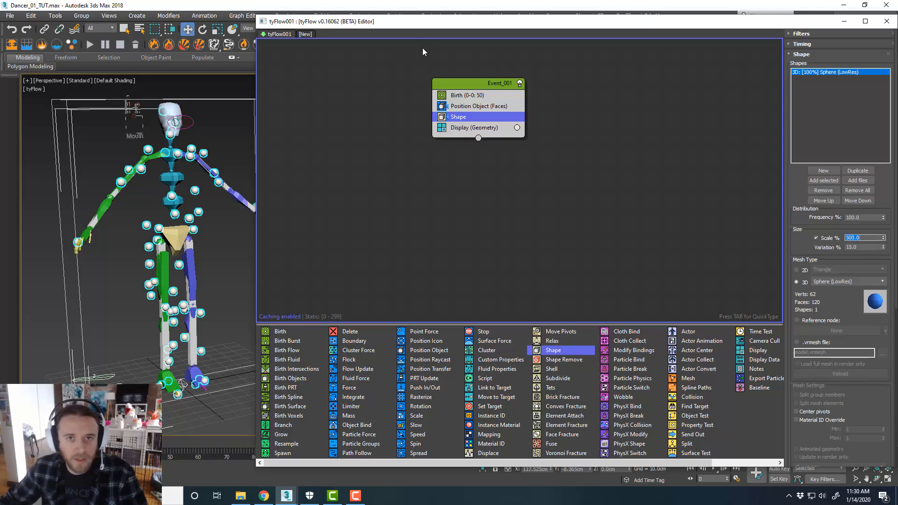
# Select the biped's left foot and turn off Figure Mode to return to the dance animation
pyautogui.moveTo(207, 168); pyautogui.dragTo(203, 167, button='middle')
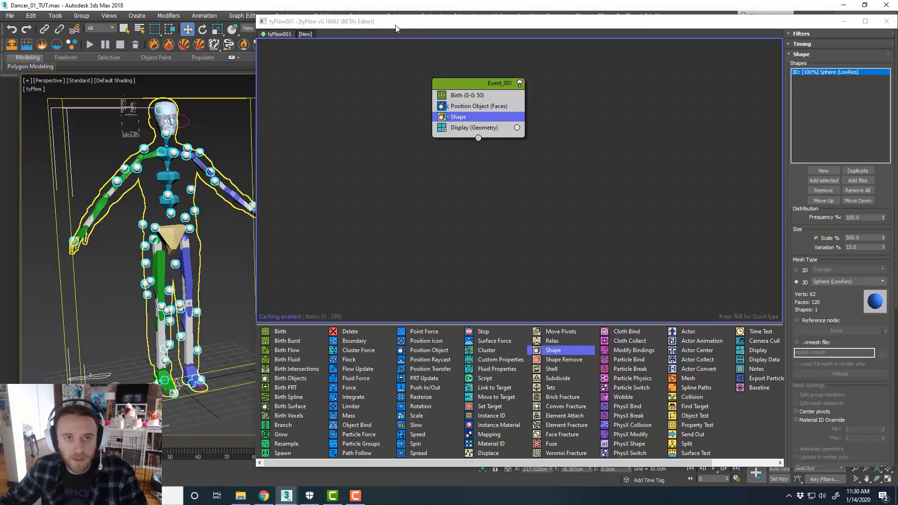
pyautogui.moveTo(394, 24); pyautogui.dragTo(897, 26)
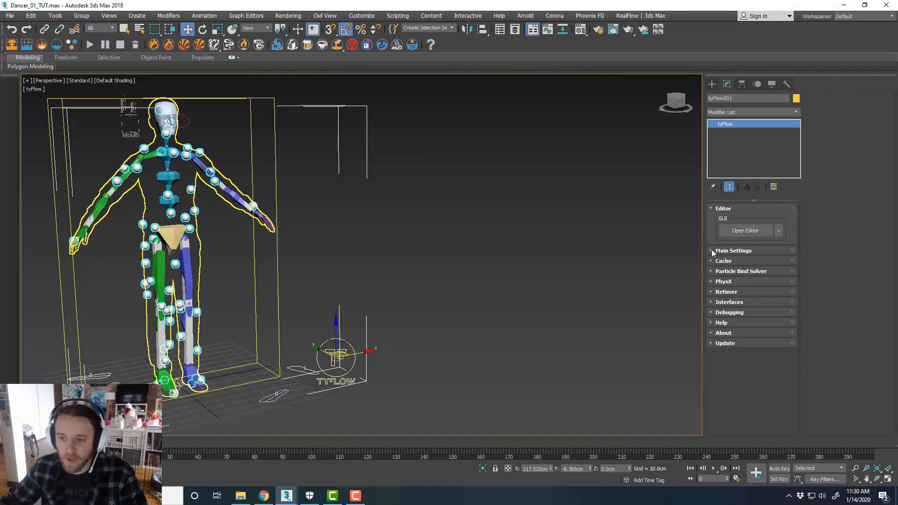
pyautogui.moveTo(472, 281); pyautogui.dragTo(603, 290, button='middle')
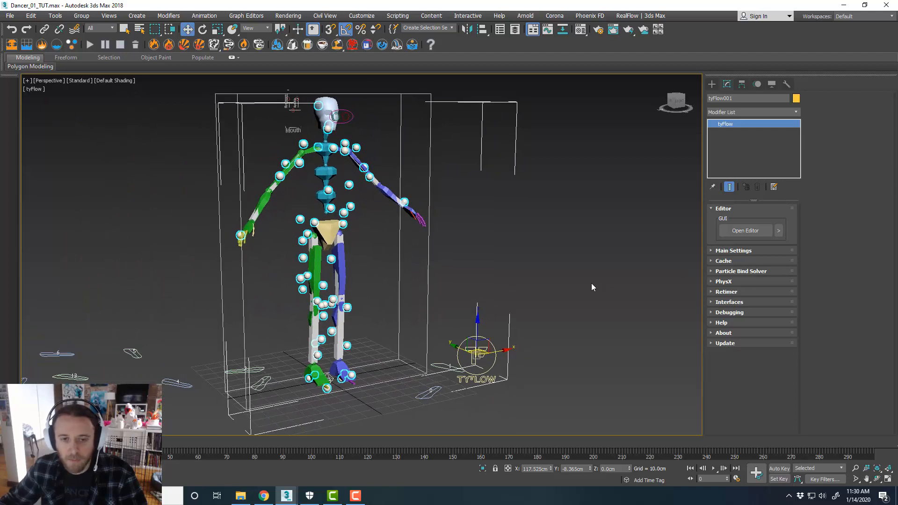
pyautogui.click(340, 366)
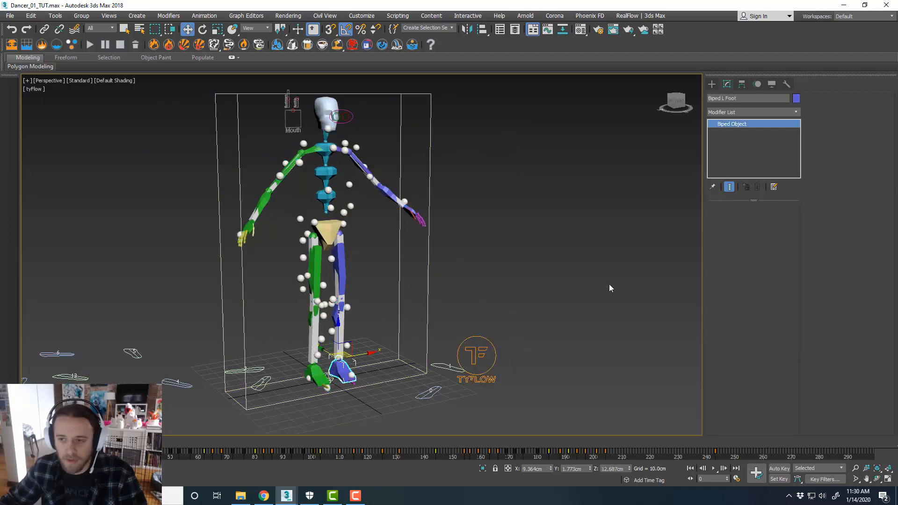
pyautogui.click(756, 85)
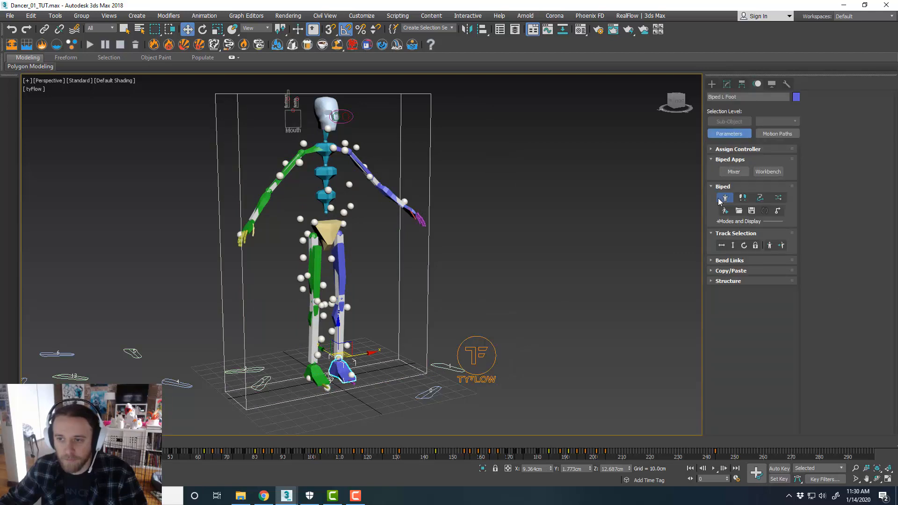
pyautogui.click(724, 197)
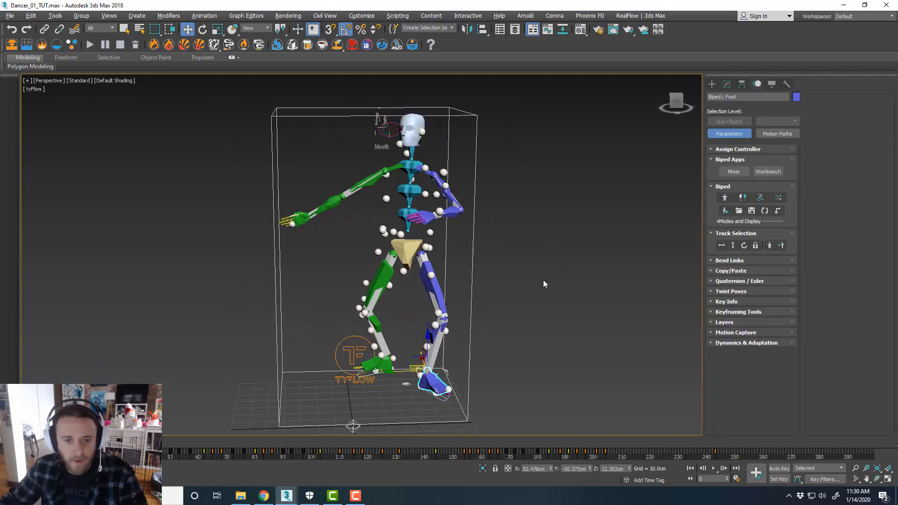
# Add an Object Bind operator to the event and pick the character mesh as its bind object
pyautogui.moveTo(544, 280); pyautogui.dragTo(463, 263, button='middle')
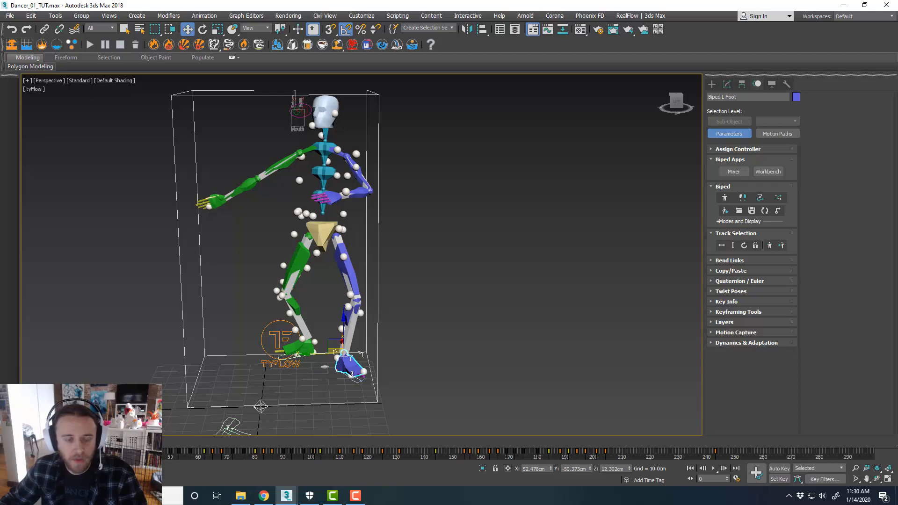
pyautogui.moveTo(29, 442)
pyautogui.mouseDown()
pyautogui.moveTo(187, 438)
pyautogui.moveTo(32, 442)
pyautogui.mouseUp()
pyautogui.press('w')
pyautogui.moveTo(617, 196); pyautogui.dragTo(428, 222, button='middle')
pyautogui.moveTo(897, 61); pyautogui.dragTo(396, 26)
pyautogui.moveTo(593, 192); pyautogui.dragTo(581, 193, button='middle')
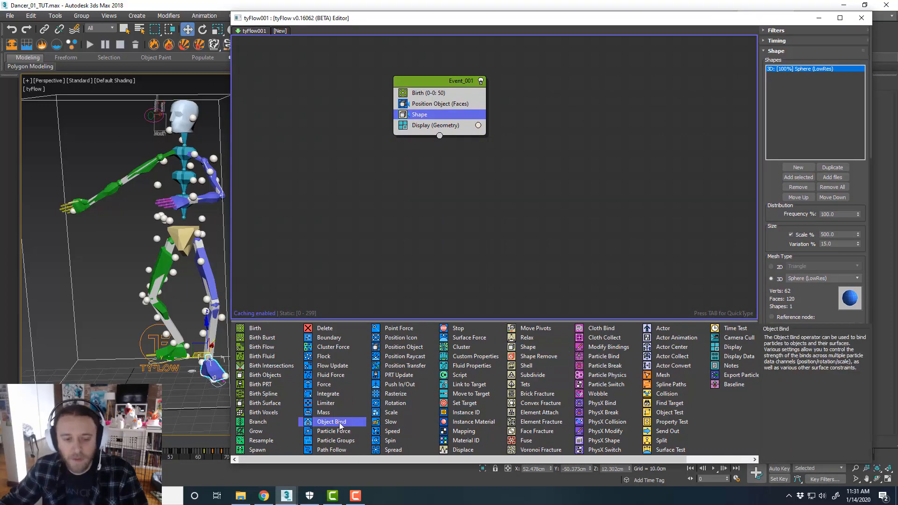
pyautogui.moveTo(331, 423); pyautogui.dragTo(465, 125)
pyautogui.click(790, 196)
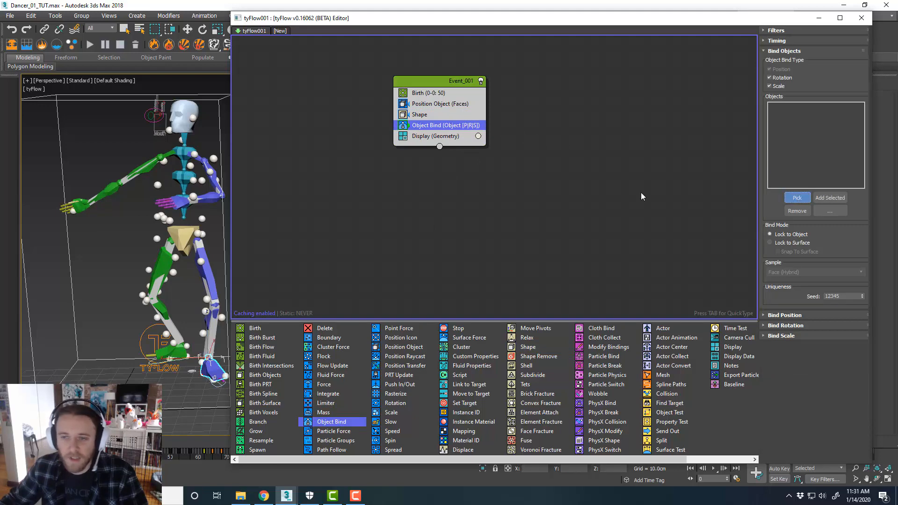
pyautogui.click(218, 152)
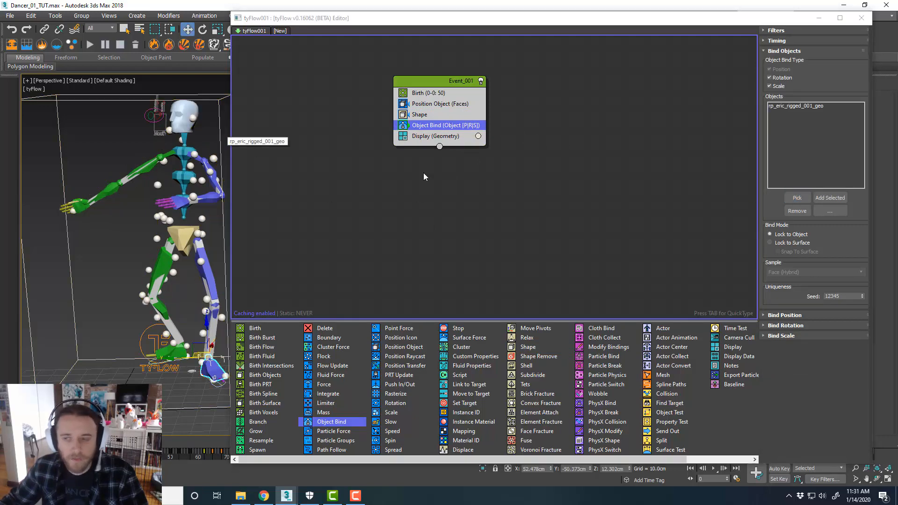
# Set the Object Bind operator's bind mode to Lock to Surface
pyautogui.click(795, 41)
pyautogui.click(797, 41)
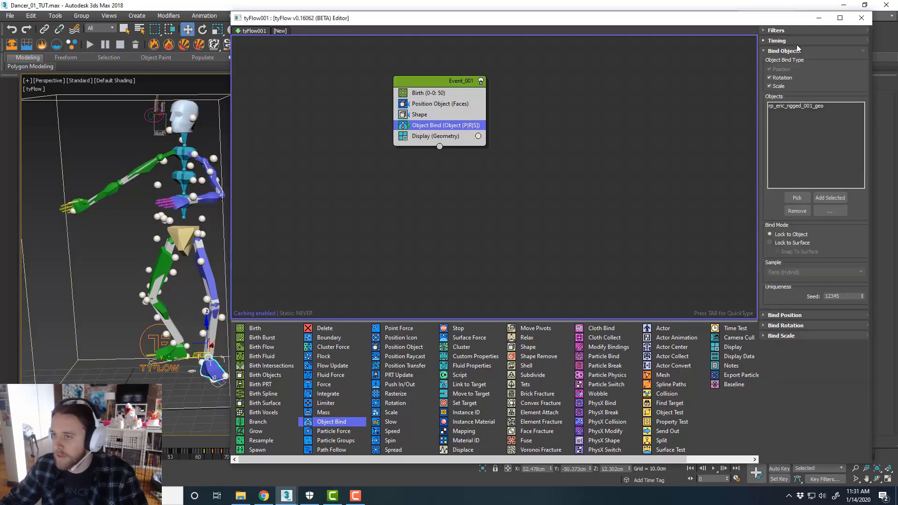
pyautogui.click(796, 44)
pyautogui.click(795, 40)
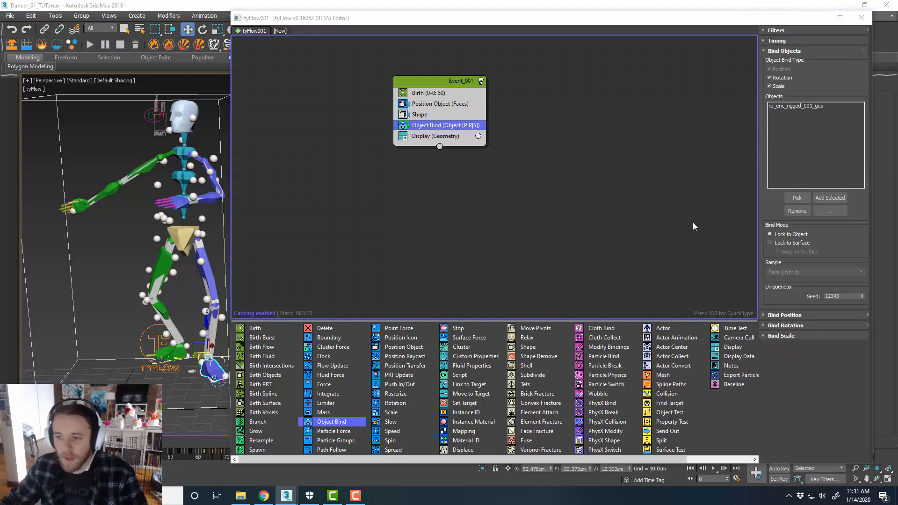
pyautogui.click(770, 242)
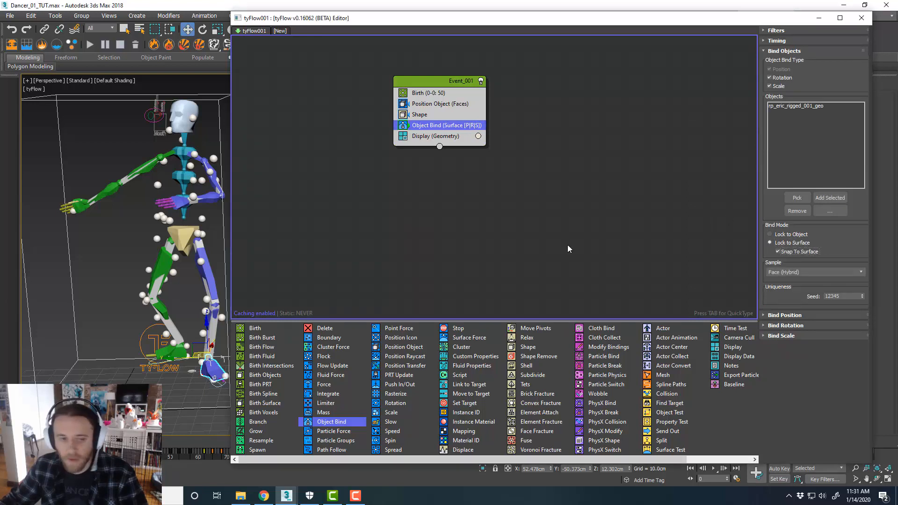
# Play the animation and orbit the viewport to check the particles following the dancing character
pyautogui.moveTo(148, 315); pyautogui.dragTo(131, 319, button='middle')
pyautogui.press('/')
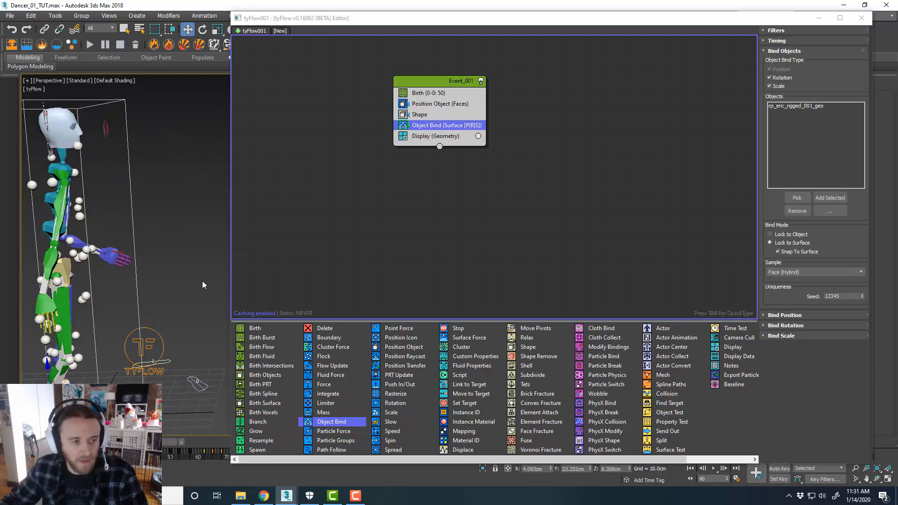
pyautogui.scroll(-3, 202, 281)
pyautogui.scroll(3, 187, 288)
pyautogui.moveTo(145, 296); pyautogui.dragTo(182, 289, button='middle')
pyautogui.keyDown('alt'); pyautogui.moveTo(197, 295); pyautogui.dragTo(171, 297, button='middle'); pyautogui.keyUp('alt')
pyautogui.moveTo(170, 442); pyautogui.dragTo(28, 443)
pyautogui.moveTo(161, 286); pyautogui.dragTo(89, 282, button='middle')
pyautogui.scroll(3, 141, 274)
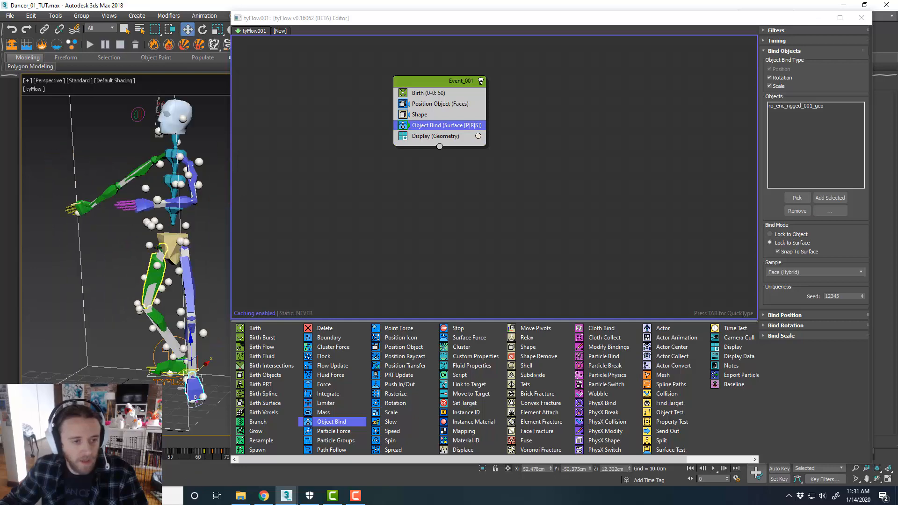
pyautogui.keyDown('alt'); pyautogui.moveTo(164, 248); pyautogui.dragTo(203, 245, button='middle'); pyautogui.keyUp('alt')
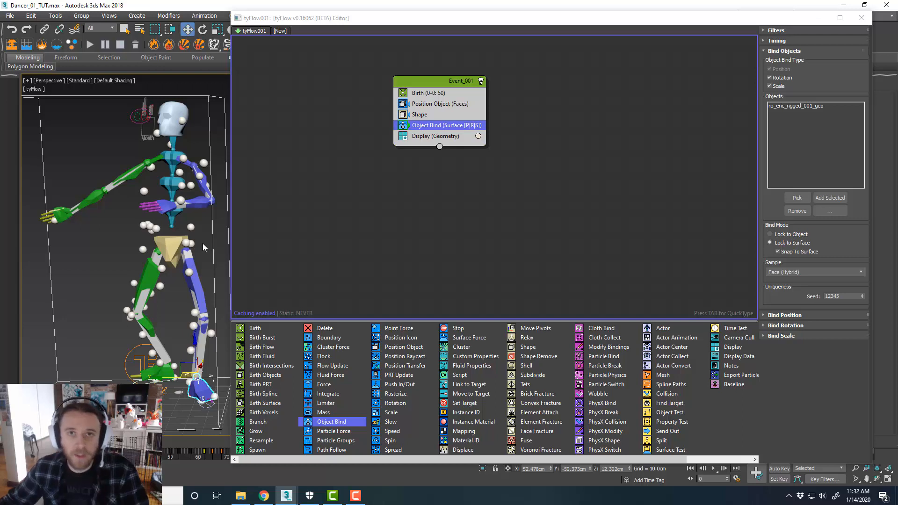
# Open the reference video of the finished card effect and play it for comparison
pyautogui.click(447, 114)
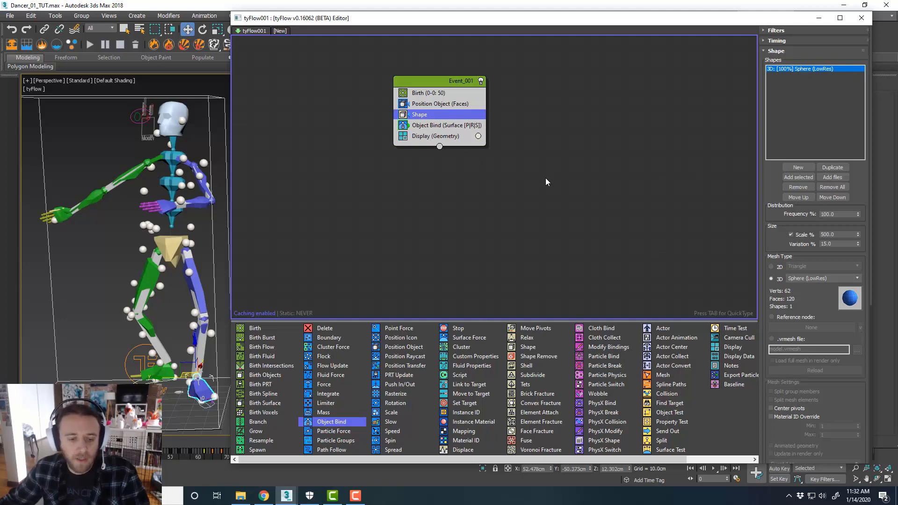
pyautogui.click(247, 498)
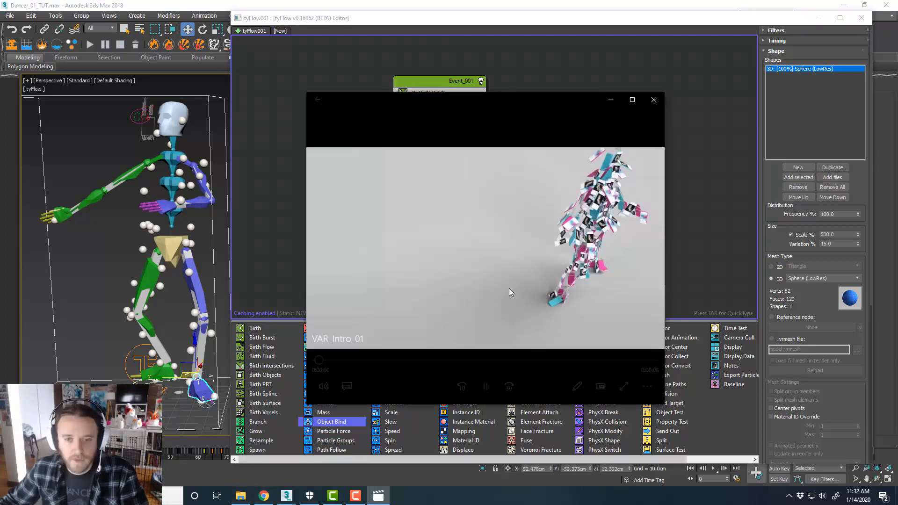
pyautogui.click(485, 386)
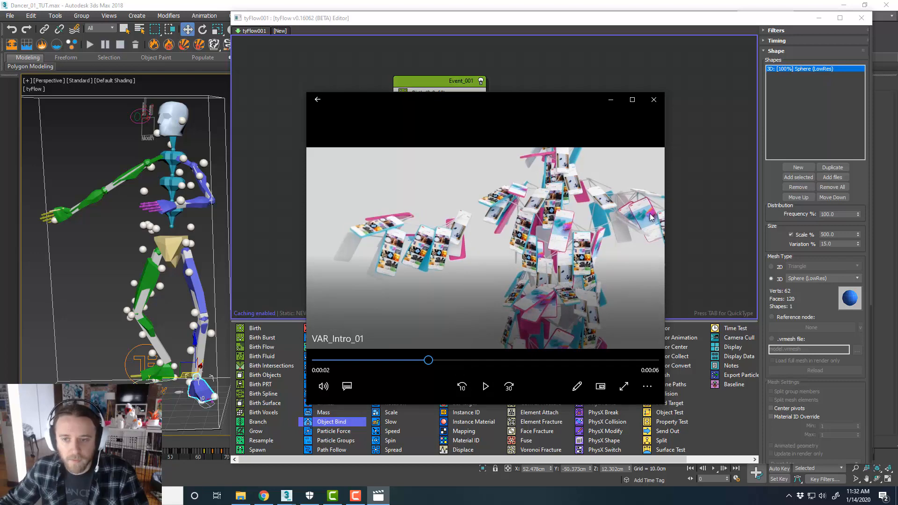
pyautogui.click(610, 100)
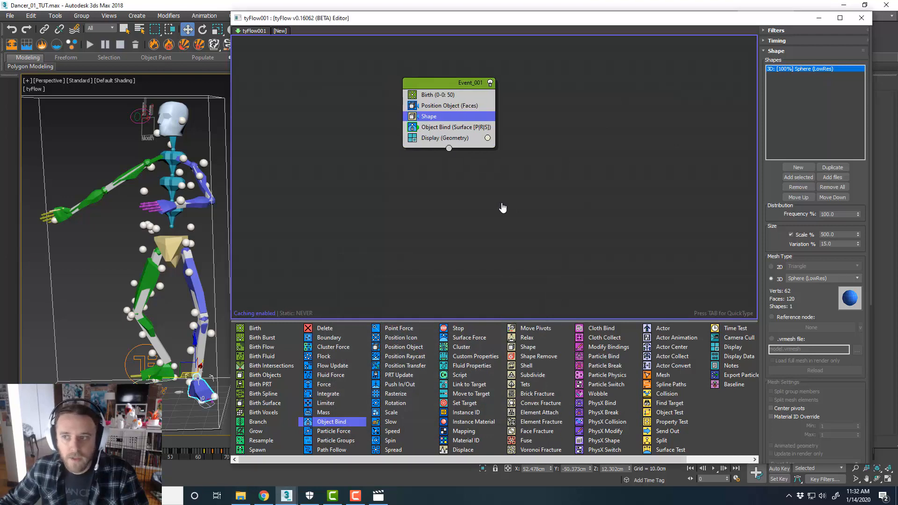
pyautogui.click(461, 127)
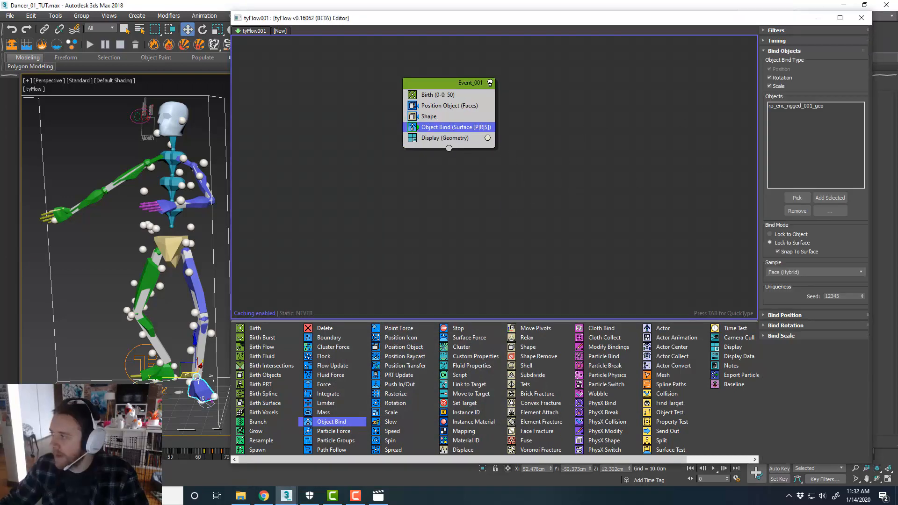
pyautogui.moveTo(503, 176); pyautogui.dragTo(512, 179, button='middle')
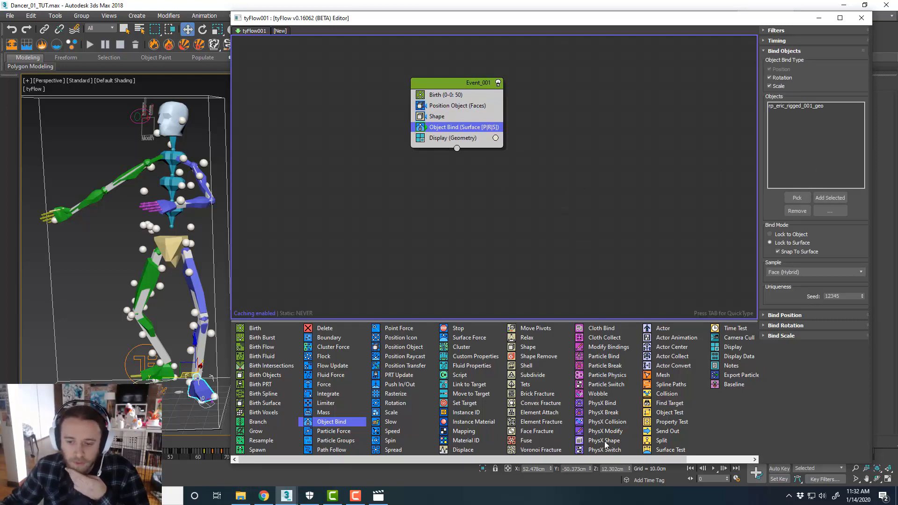
# Add a PhysX Shape operator to the event
pyautogui.moveTo(605, 442); pyautogui.dragTo(461, 133)
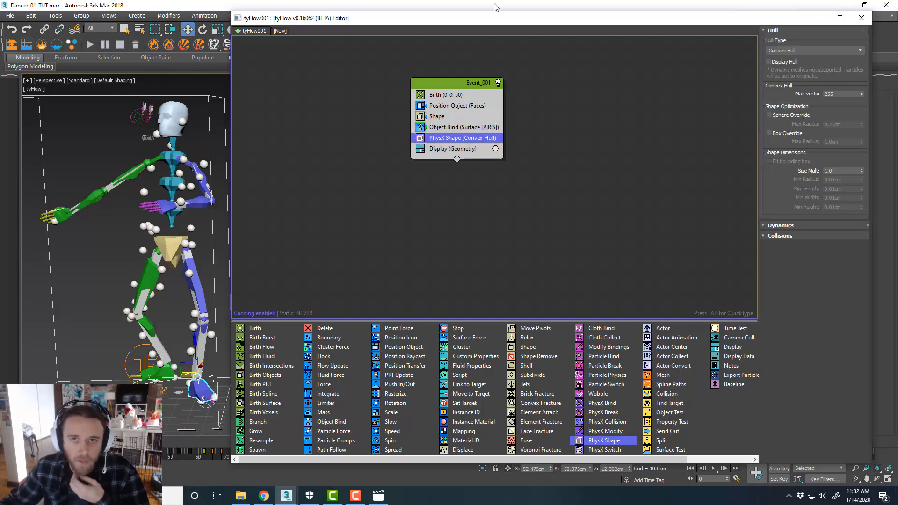
pyautogui.moveTo(504, 22); pyautogui.dragTo(501, 22)
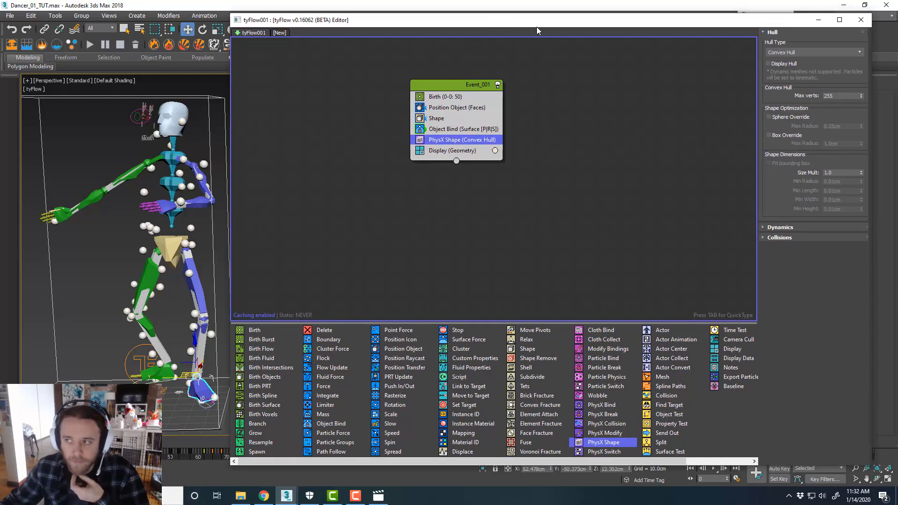
pyautogui.moveTo(46, 441)
pyautogui.mouseDown()
pyautogui.moveTo(126, 441)
pyautogui.moveTo(45, 441)
pyautogui.mouseUp()
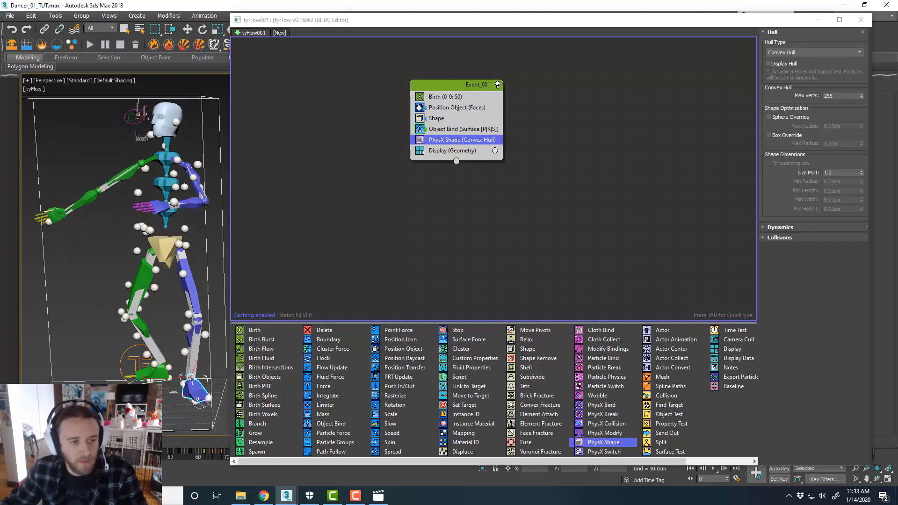
pyautogui.press('w')
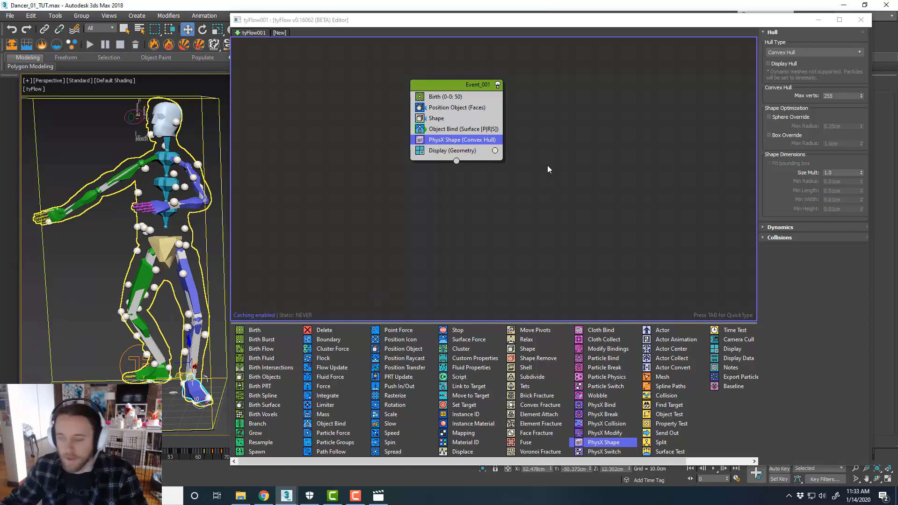
pyautogui.click(557, 174)
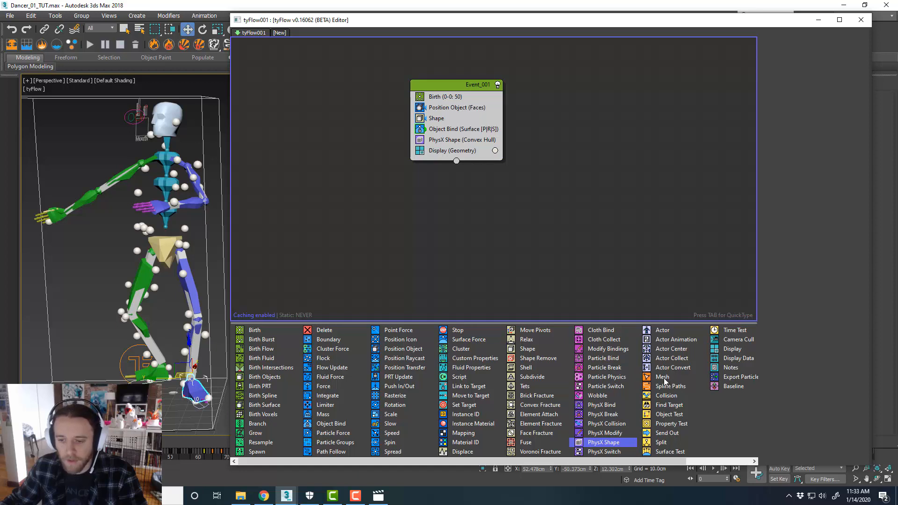
# Add a Mesh operator to the event and turn off its Render Only option
pyautogui.moveTo(662, 377); pyautogui.dragTo(460, 151)
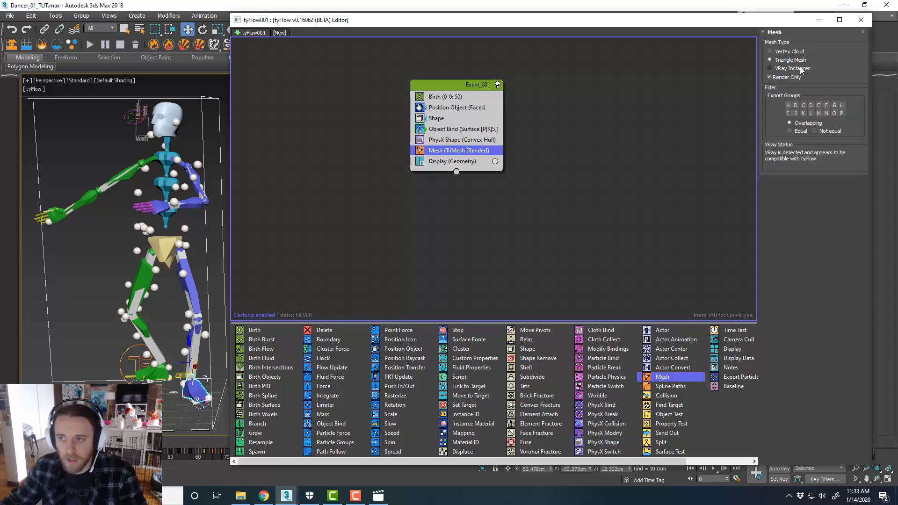
pyautogui.click(788, 77)
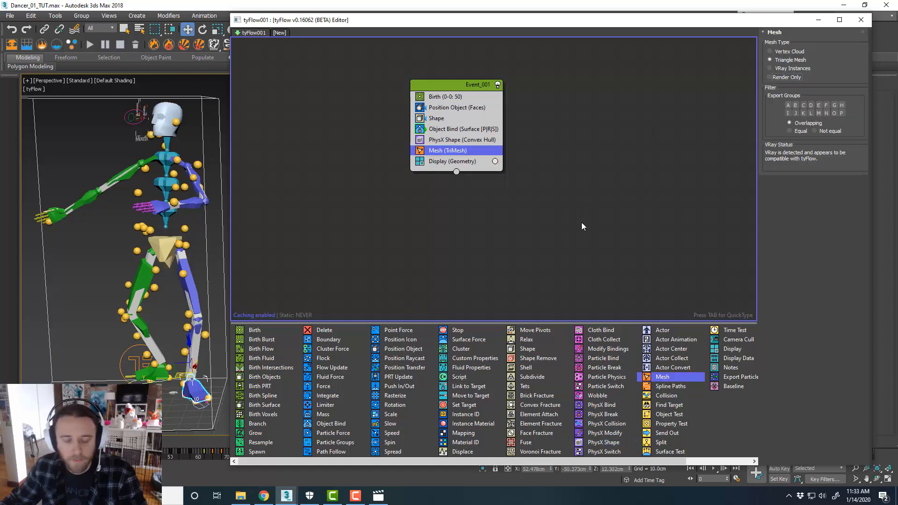
# Add a Spline Paths operator to the event, set its mode to Neighbors, and create a new spline object
pyautogui.moveTo(674, 387); pyautogui.dragTo(482, 161)
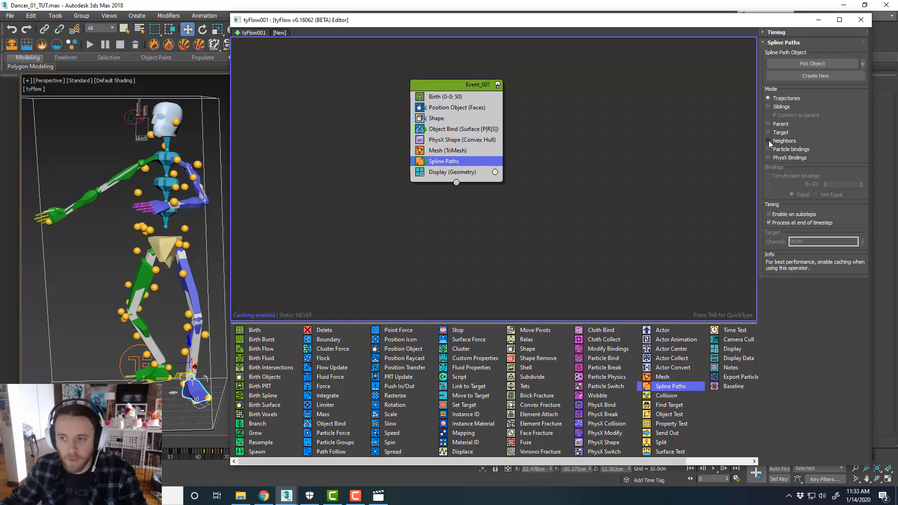
pyautogui.click(768, 142)
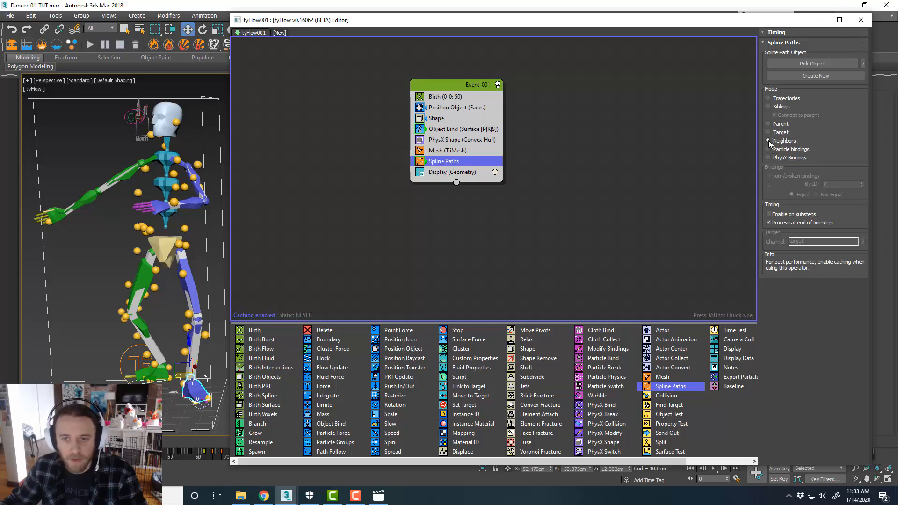
pyautogui.click(814, 76)
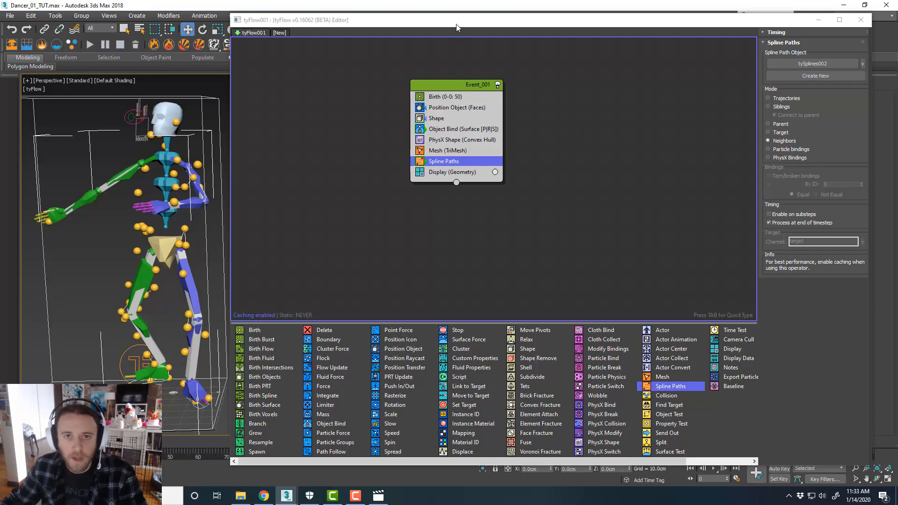
# Open the tySplines object's settings and set the neighbor splines Max dist to 24.3 cm
pyautogui.moveTo(457, 27); pyautogui.dragTo(897, 29)
pyautogui.moveTo(385, 245); pyautogui.dragTo(565, 231, button='middle')
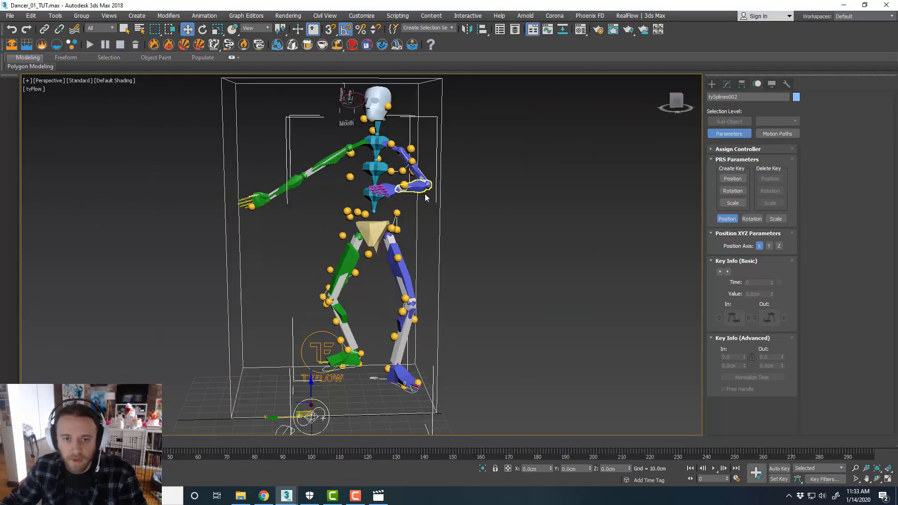
pyautogui.click(726, 84)
pyautogui.click(738, 132)
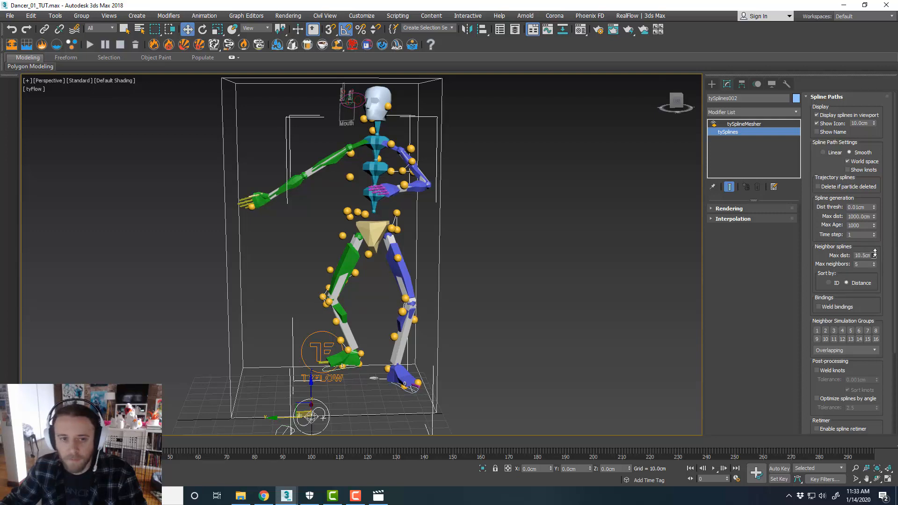
pyautogui.moveTo(874, 253); pyautogui.dragTo(883, 189)
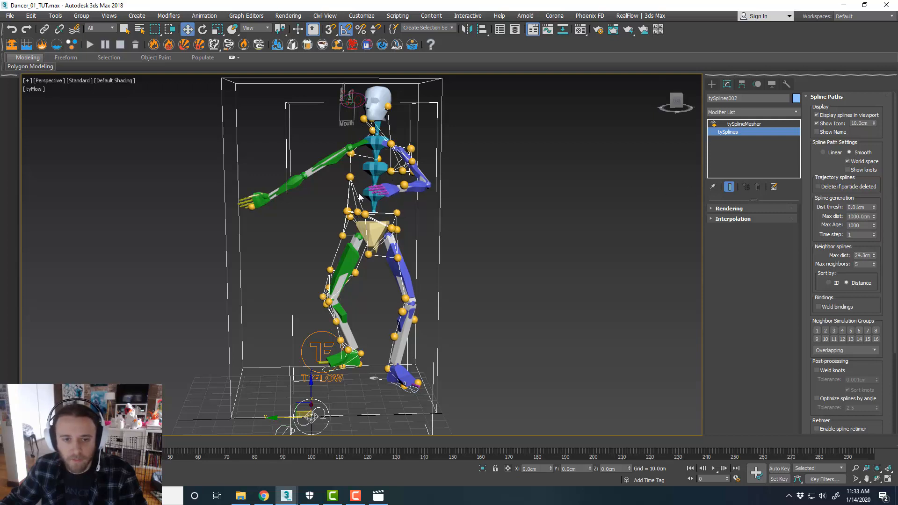
# Zoom and orbit around the character to inspect the neighbor splines connecting the particles
pyautogui.scroll(3, 359, 194)
pyautogui.moveTo(463, 243)
pyautogui.keyDown('alt'); pyautogui.mouseDown(button='middle')
pyautogui.moveTo(410, 240)
pyautogui.moveTo(456, 247)
pyautogui.moveTo(460, 270)
pyautogui.moveTo(475, 271)
pyautogui.moveTo(467, 276)
pyautogui.moveTo(458, 245)
pyautogui.mouseUp(button='middle'); pyautogui.keyUp('alt')
pyautogui.scroll(-5, 467, 256)
pyautogui.scroll(3, 446, 270)
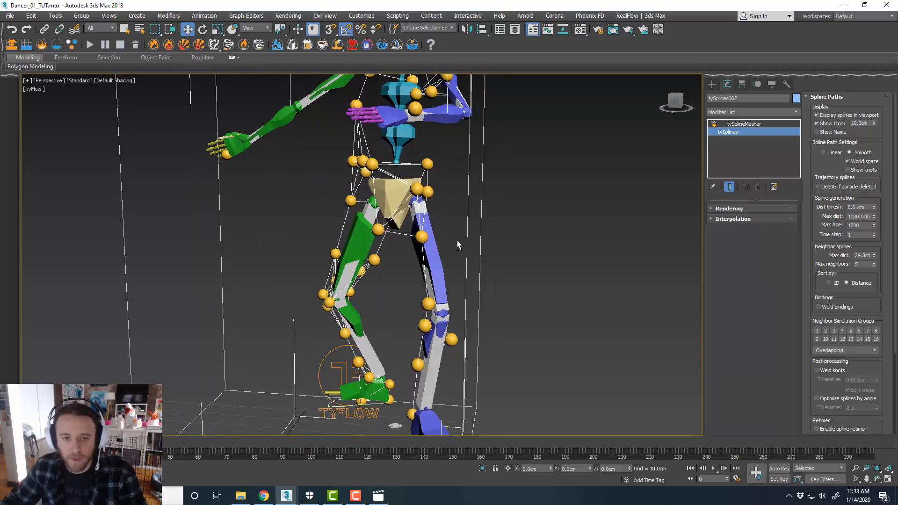
pyautogui.moveTo(455, 213); pyautogui.dragTo(469, 237, button='middle')
pyautogui.scroll(-3, 446, 232)
pyautogui.scroll(3, 459, 248)
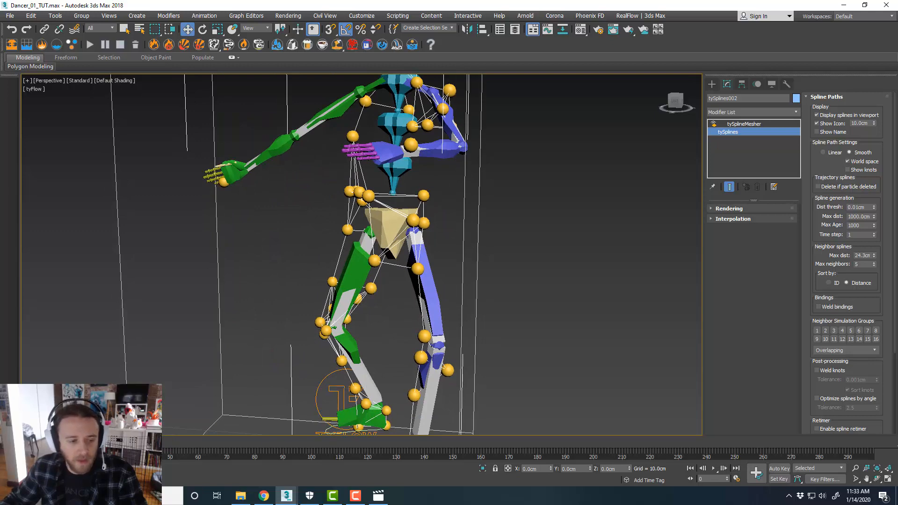
pyautogui.moveTo(49, 441)
pyautogui.mouseDown()
pyautogui.moveTo(130, 442)
pyautogui.moveTo(47, 442)
pyautogui.mouseUp()
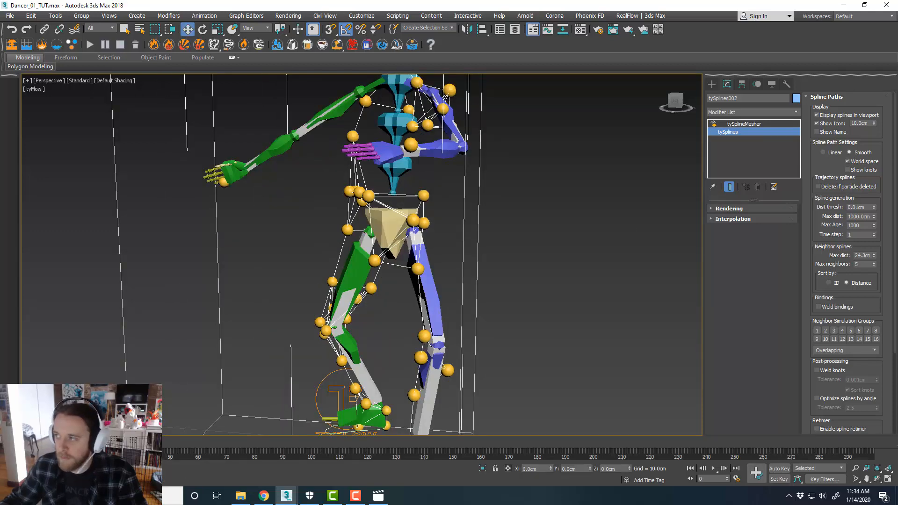
# Insert a Spawn operator into the event just above Spline Paths
pyautogui.moveTo(897, 61); pyautogui.dragTo(897, 36)
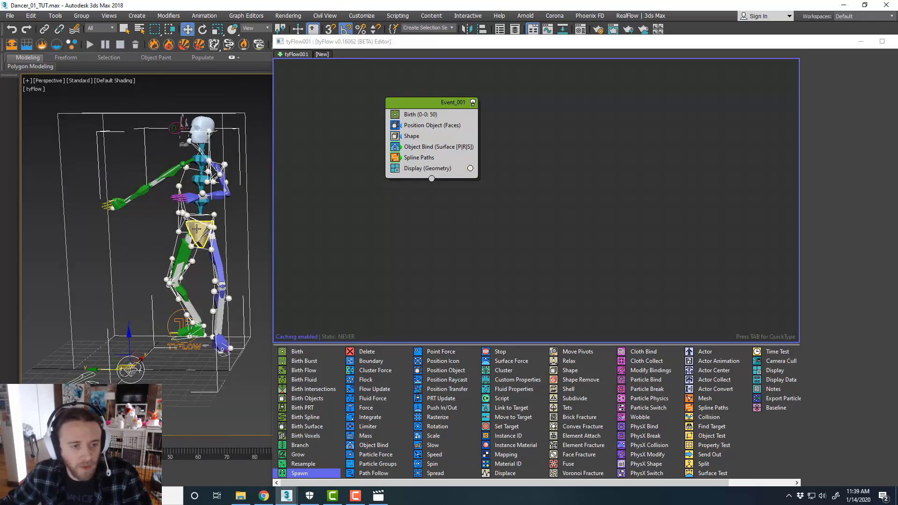
pyautogui.moveTo(197, 228); pyautogui.dragTo(249, 246, button='middle')
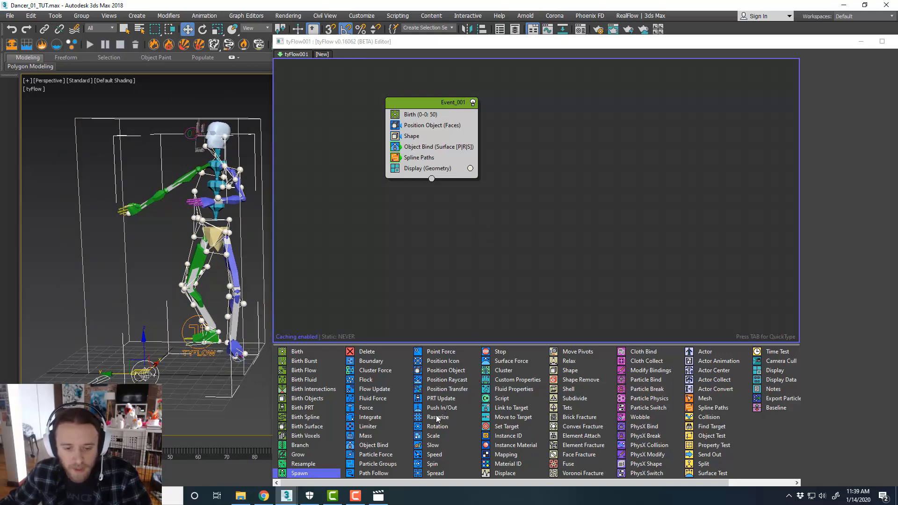
pyautogui.moveTo(316, 475); pyautogui.dragTo(470, 158)
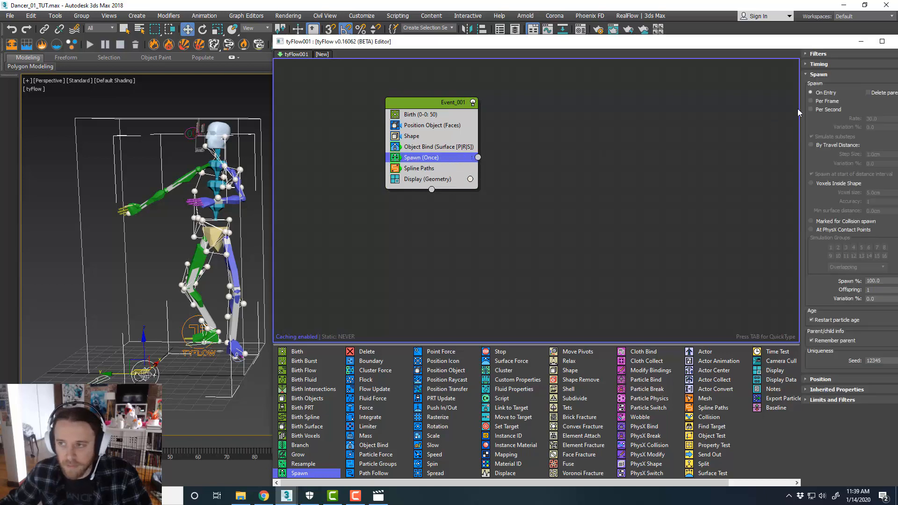
# Set the Spawn operator to spawn Per Second with a rate of 1
pyautogui.click(810, 109)
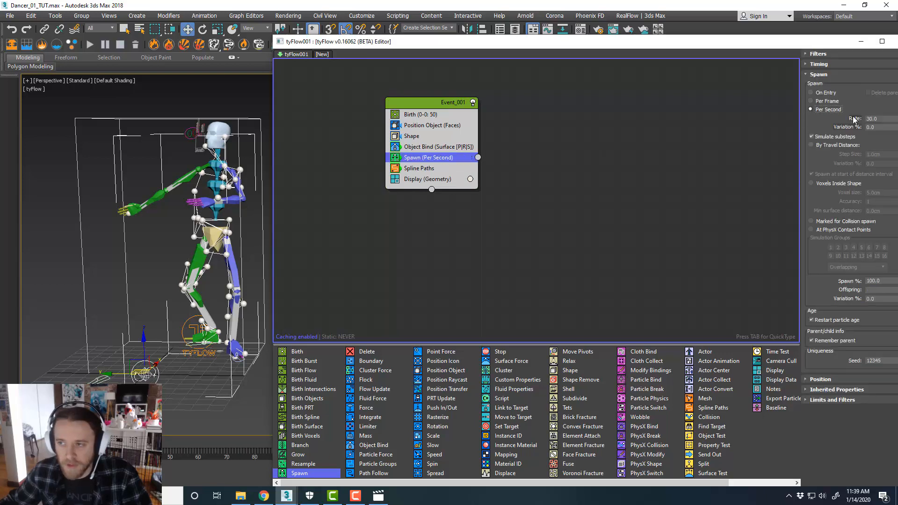
pyautogui.write('1')
pyautogui.press('Return')
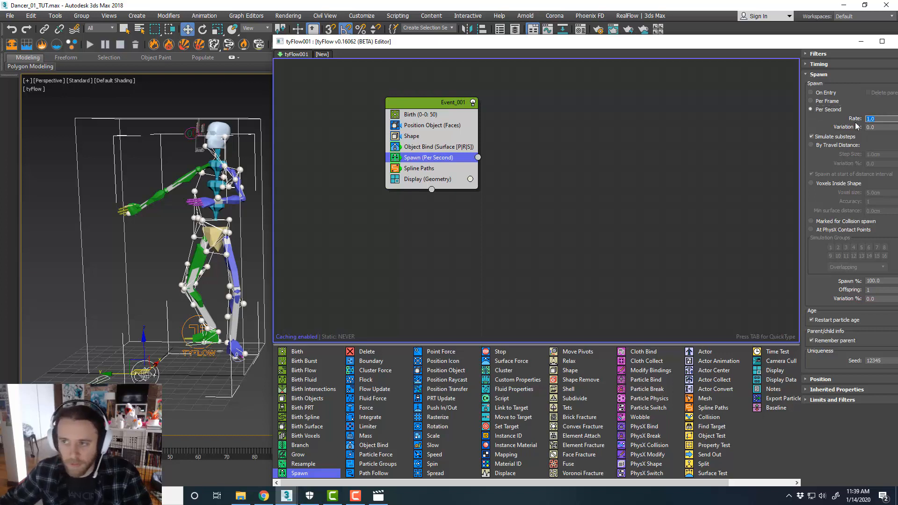
# Add a new event with a PhysX Shape operator, set its display to Geometry, and wire Spawn's output into it
pyautogui.moveTo(581, 180); pyautogui.dragTo(572, 179, button='middle')
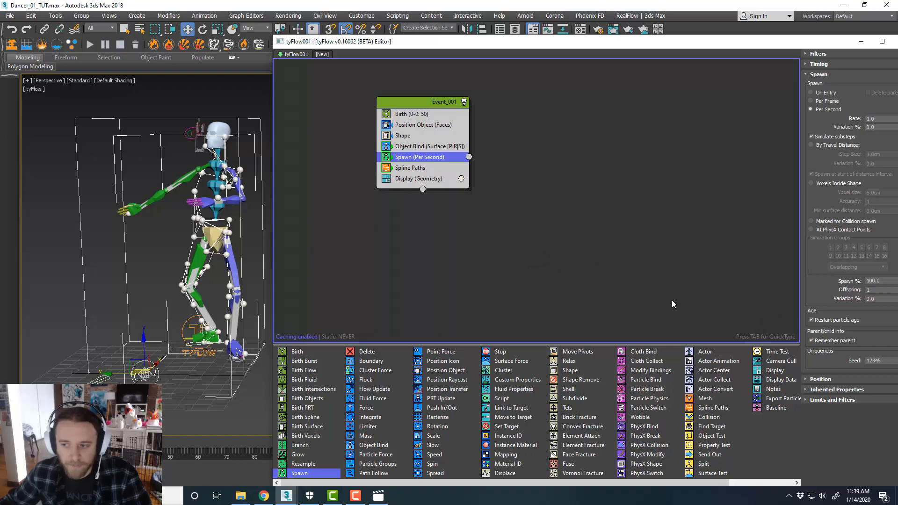
pyautogui.click(820, 379)
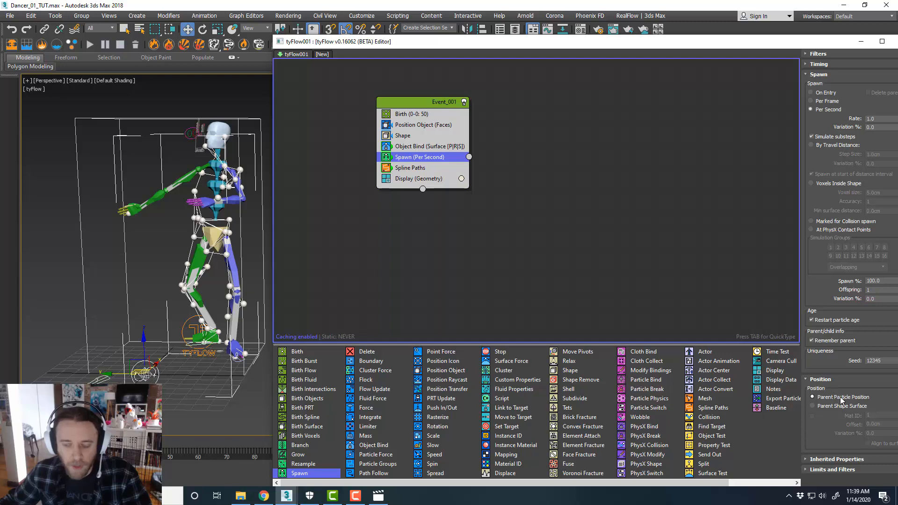
pyautogui.scroll(3, 209, 217)
pyautogui.moveTo(197, 223); pyautogui.dragTo(187, 193, button='middle')
pyautogui.scroll(-3, 187, 193)
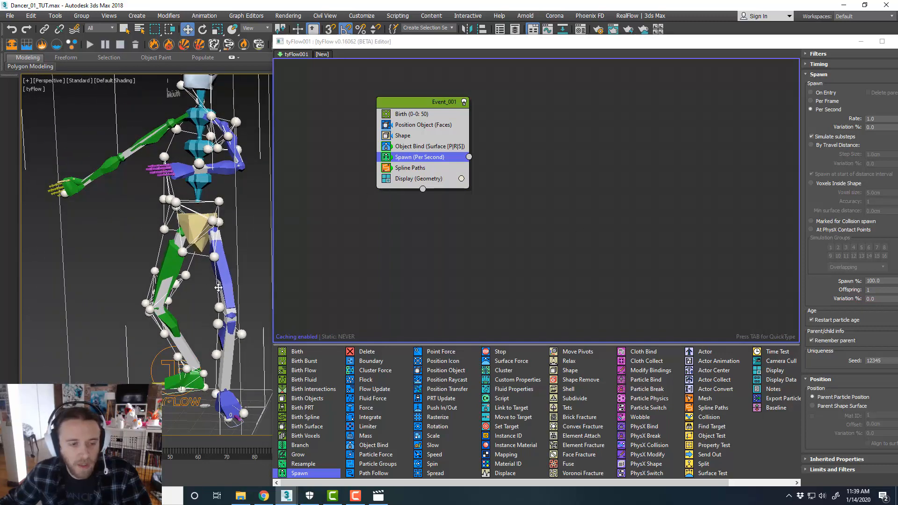
pyautogui.scroll(3, 227, 283)
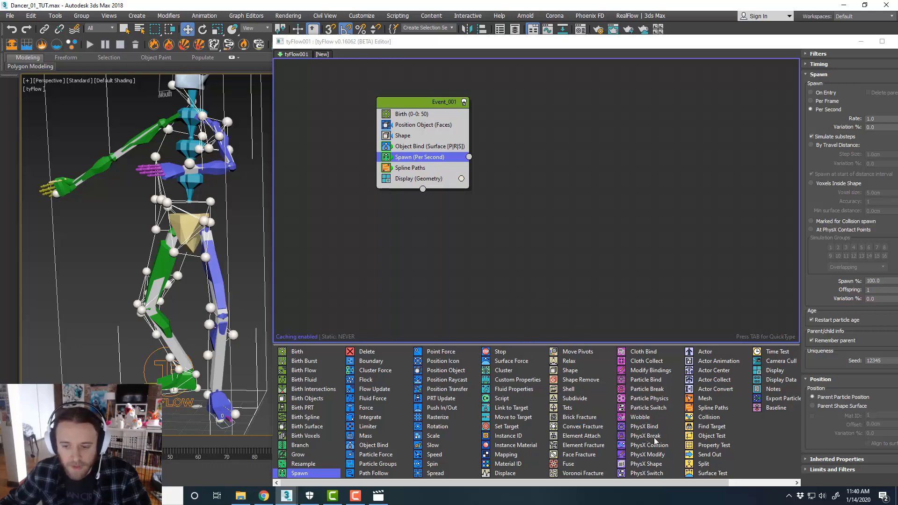
pyautogui.moveTo(652, 464); pyautogui.dragTo(526, 189)
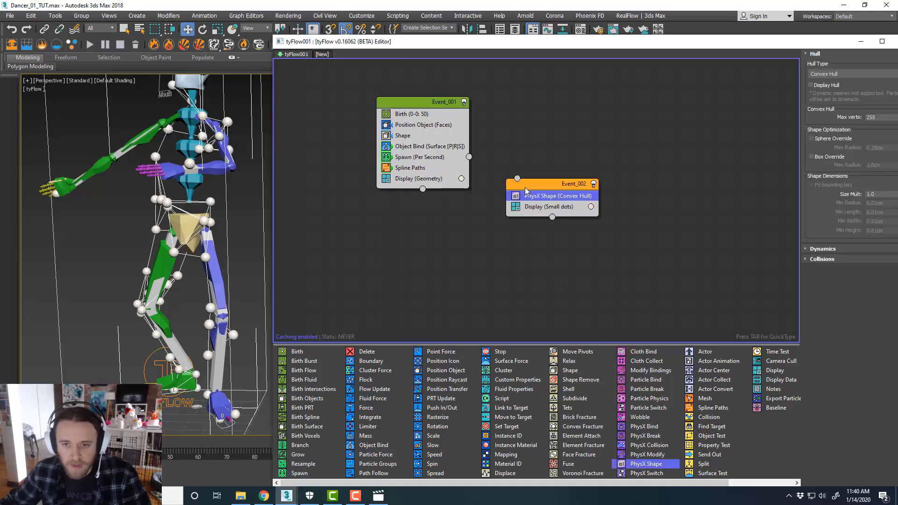
pyautogui.click(546, 206)
pyautogui.click(831, 74)
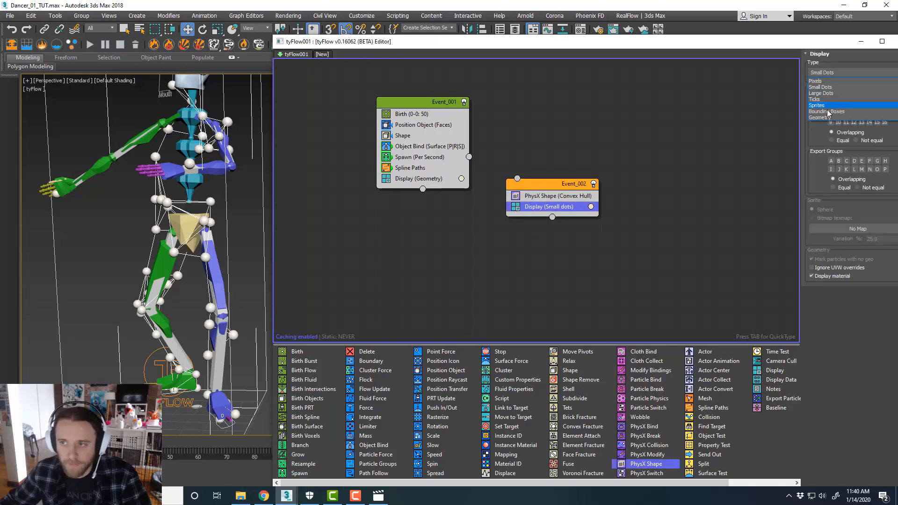
pyautogui.click(828, 117)
pyautogui.moveTo(518, 178); pyautogui.dragTo(469, 157)
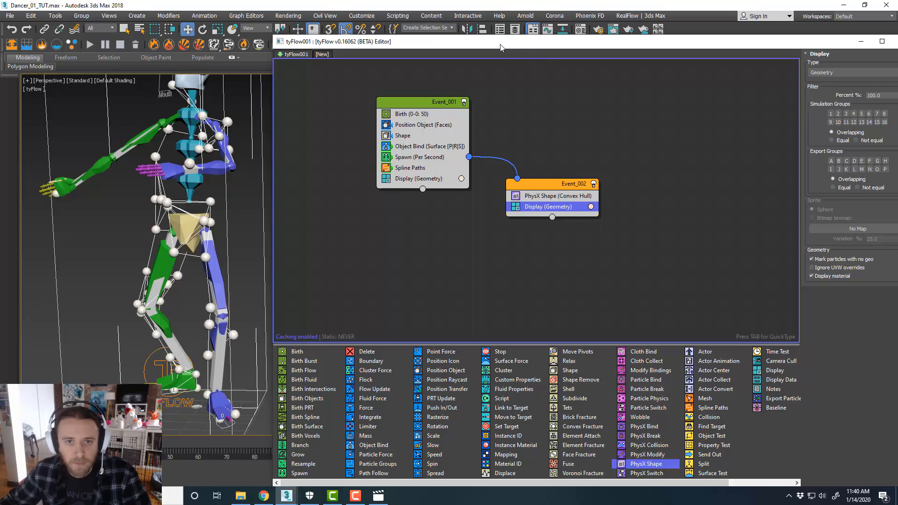
# Scrub the timeline and orbit around the dancer to examine the particle simulation over time
pyautogui.moveTo(435, 45); pyautogui.dragTo(897, 43)
pyautogui.moveTo(321, 242); pyautogui.dragTo(465, 240, button='middle')
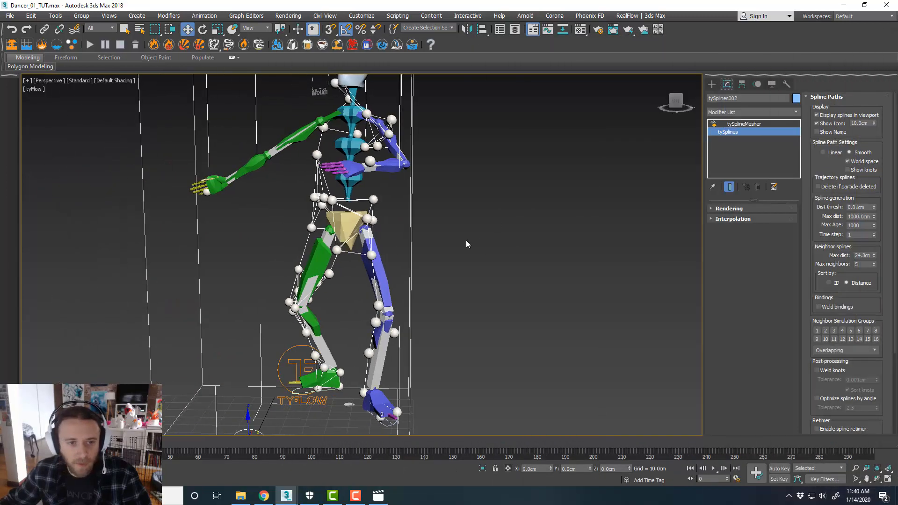
pyautogui.scroll(-3, 466, 239)
pyautogui.click(199, 443)
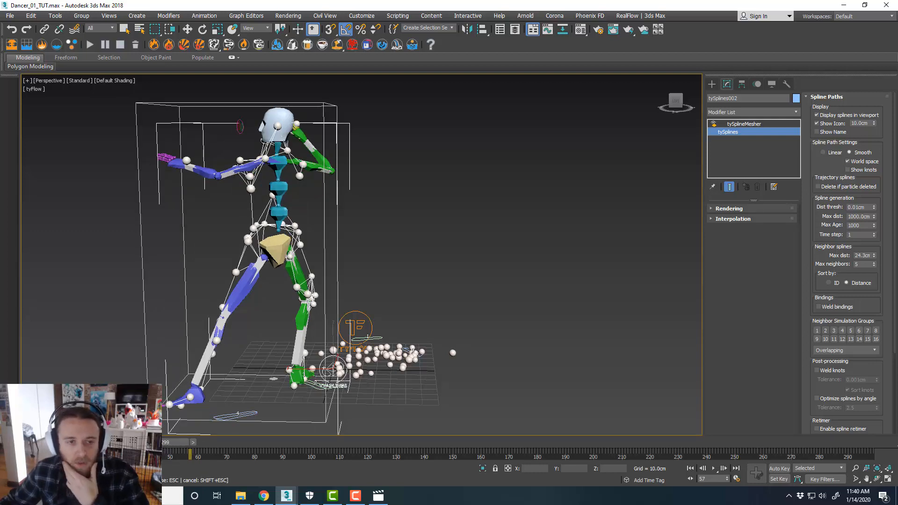
pyautogui.moveTo(158, 442); pyautogui.dragTo(136, 442)
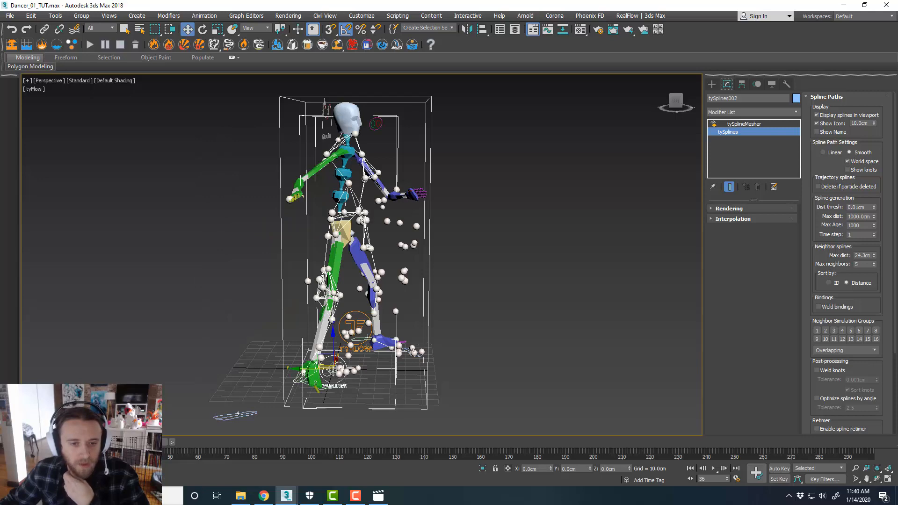
pyautogui.moveTo(472, 393); pyautogui.dragTo(458, 395, button='middle')
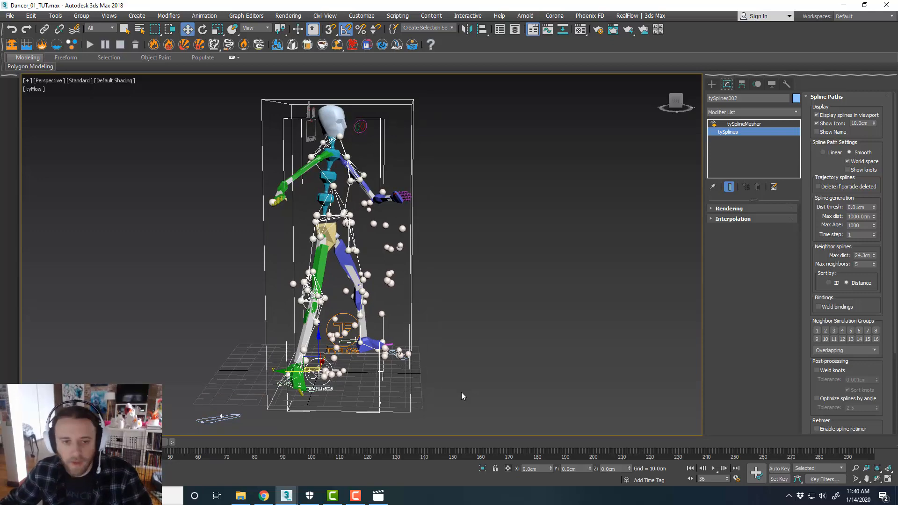
pyautogui.moveTo(448, 366)
pyautogui.keyDown('alt'); pyautogui.mouseDown(button='middle')
pyautogui.moveTo(429, 373)
pyautogui.moveTo(441, 375)
pyautogui.mouseUp(button='middle'); pyautogui.keyUp('alt')
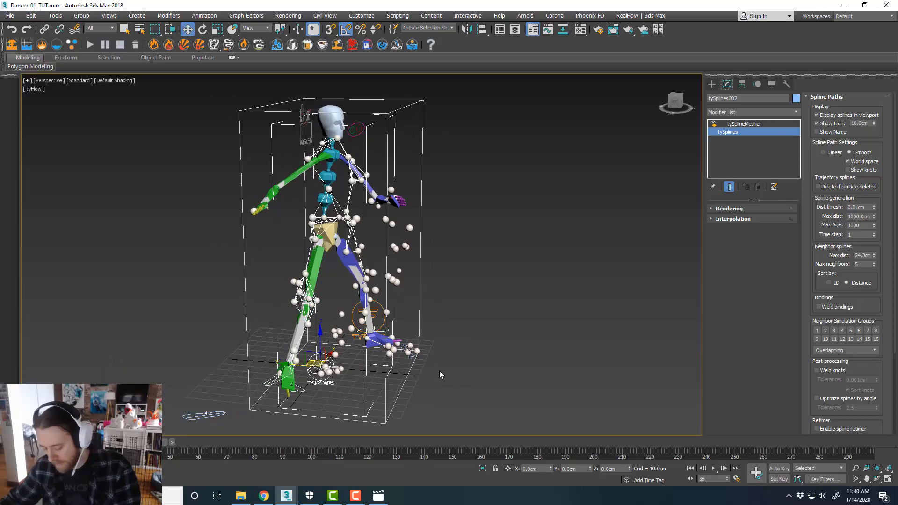
pyautogui.moveTo(445, 344)
pyautogui.keyDown('alt'); pyautogui.mouseDown(button='middle')
pyautogui.moveTo(444, 335)
pyautogui.moveTo(421, 337)
pyautogui.moveTo(435, 341)
pyautogui.mouseUp(button='middle'); pyautogui.keyUp('alt')
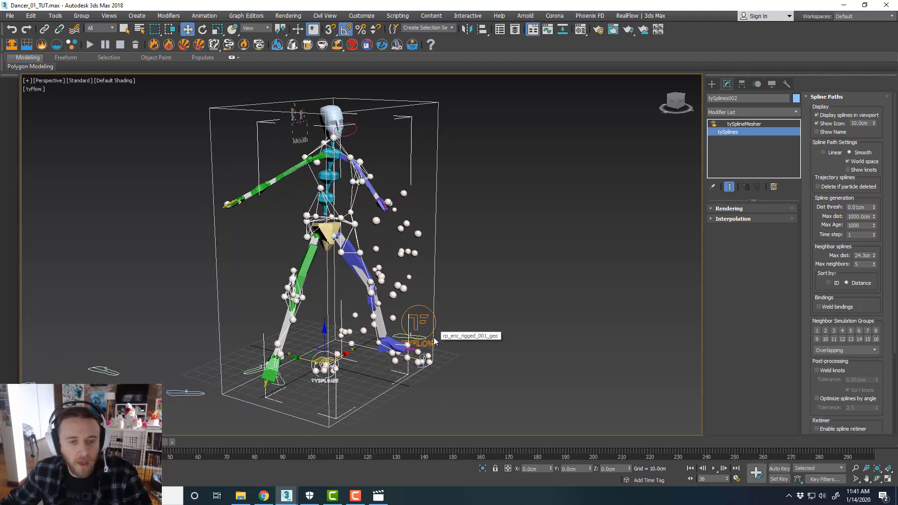
pyautogui.keyDown('alt'); pyautogui.moveTo(440, 279); pyautogui.dragTo(438, 299, button='middle'); pyautogui.keyUp('alt')
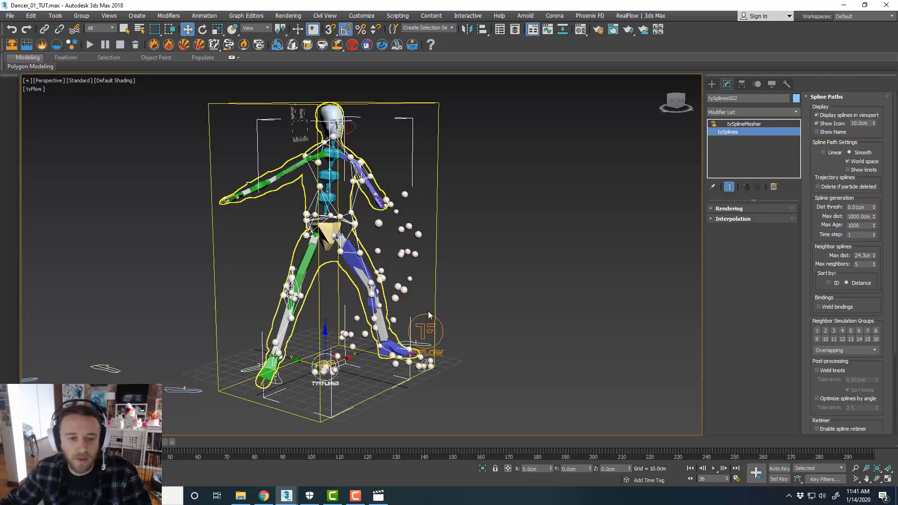
pyautogui.moveTo(130, 442); pyautogui.dragTo(29, 442)
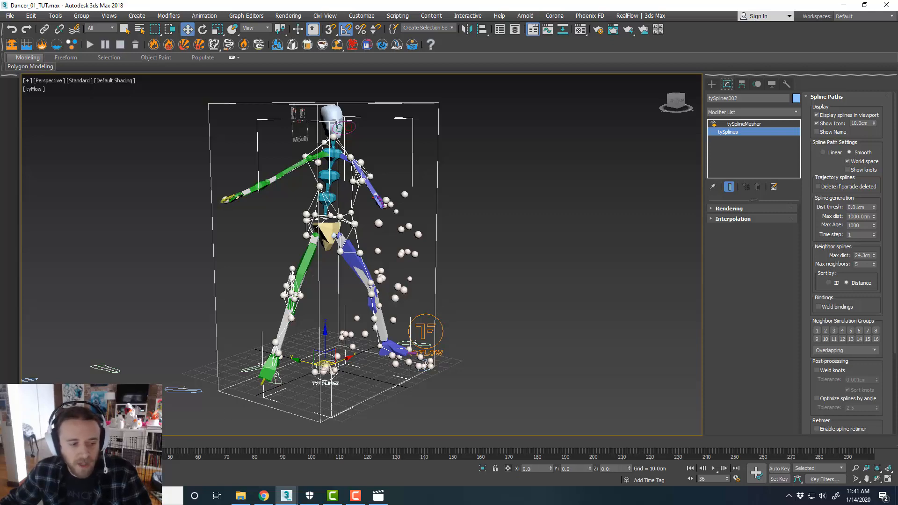
pyautogui.keyDown('alt'); pyautogui.moveTo(433, 291); pyautogui.dragTo(479, 294, button='middle'); pyautogui.keyUp('alt')
# Delete the Spawn operator and the PhysX Shape event from the flow
pyautogui.moveTo(897, 61); pyautogui.dragTo(497, 48)
pyautogui.moveTo(203, 193); pyautogui.dragTo(7, 189, button='middle')
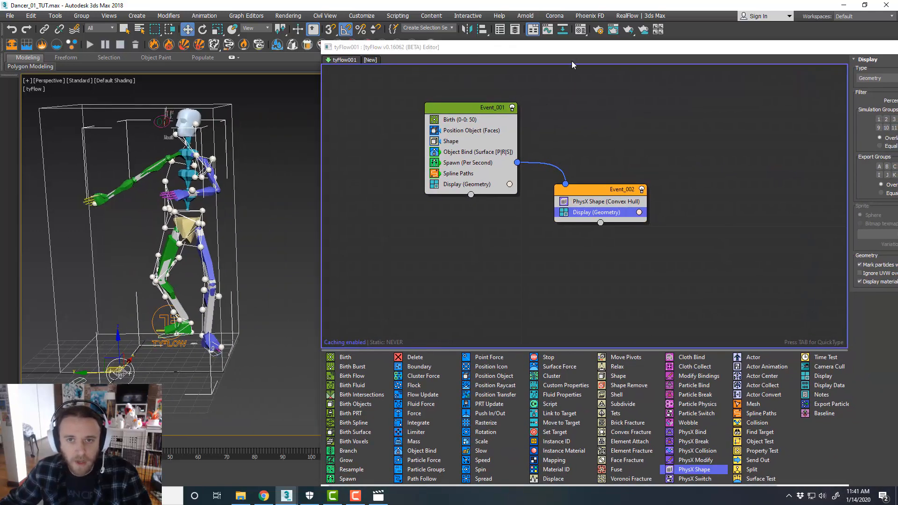
pyautogui.moveTo(573, 51); pyautogui.dragTo(489, 26)
pyautogui.rightClick(405, 139)
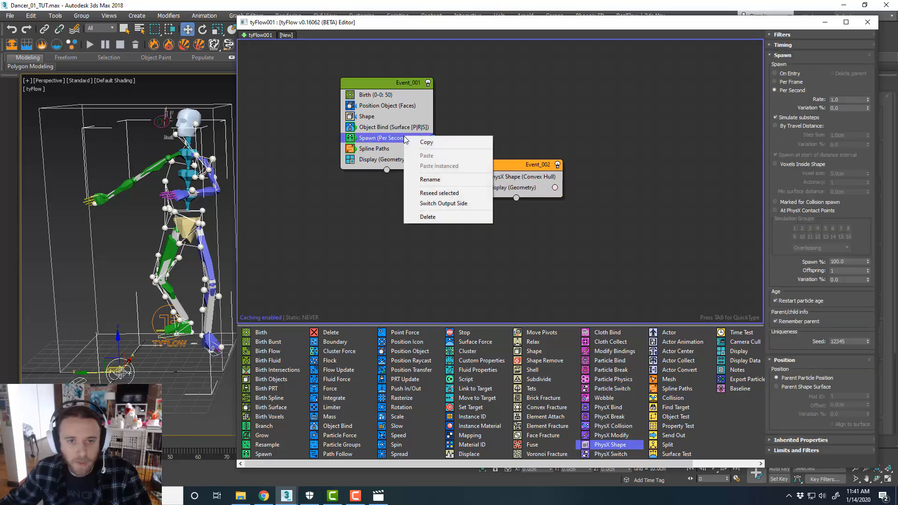
pyautogui.click(427, 216)
pyautogui.moveTo(512, 165); pyautogui.dragTo(516, 157)
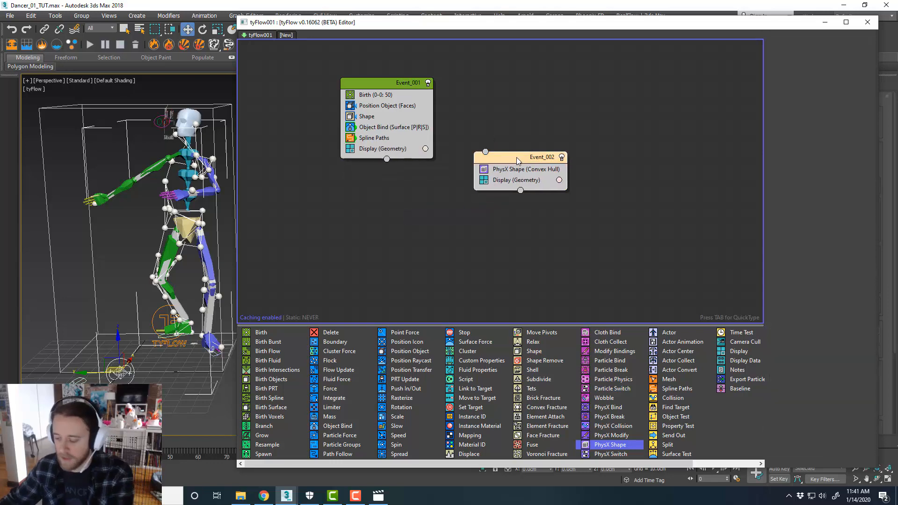
pyautogui.press('Delete')
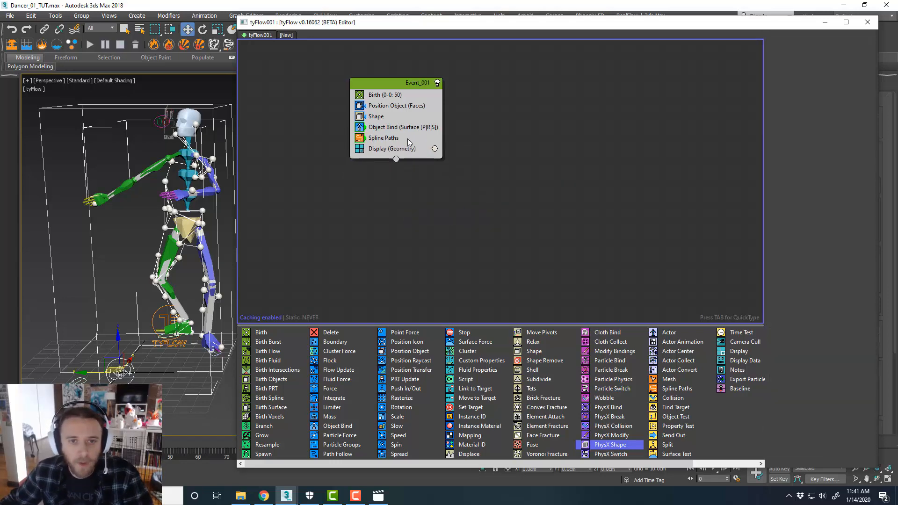
# Set the Birth operator's total particle count to 100
pyautogui.click(407, 139)
pyautogui.click(509, 150)
pyautogui.scroll(4, 173, 220)
pyautogui.moveTo(197, 207); pyautogui.dragTo(190, 214, button='middle')
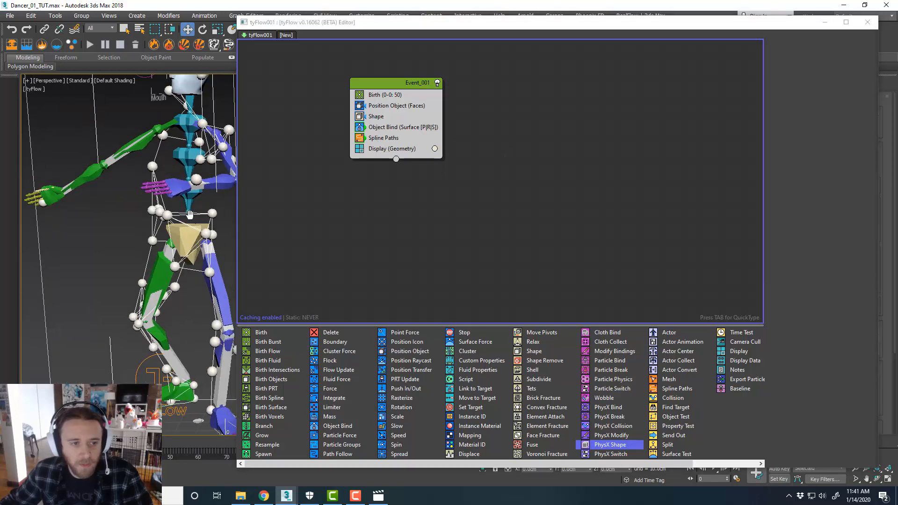
pyautogui.click(390, 96)
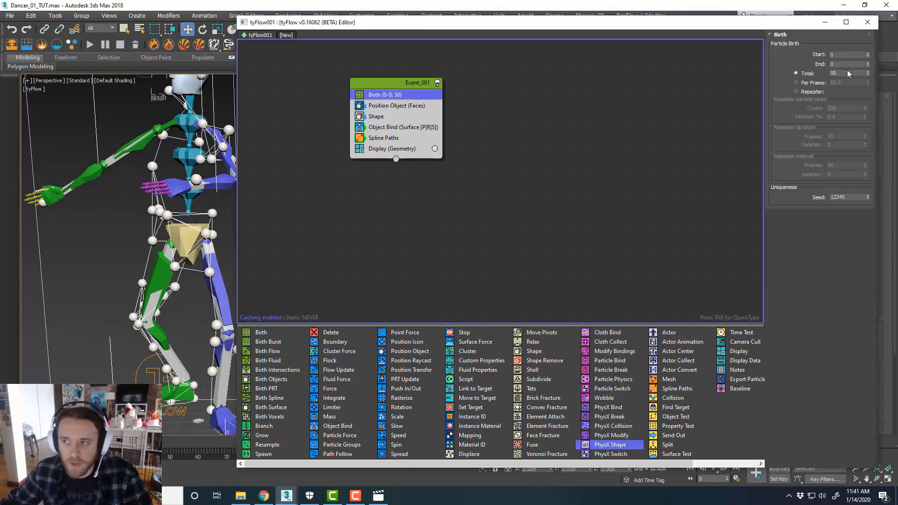
pyautogui.doubleClick(848, 74)
pyautogui.write('100')
pyautogui.press('Return')
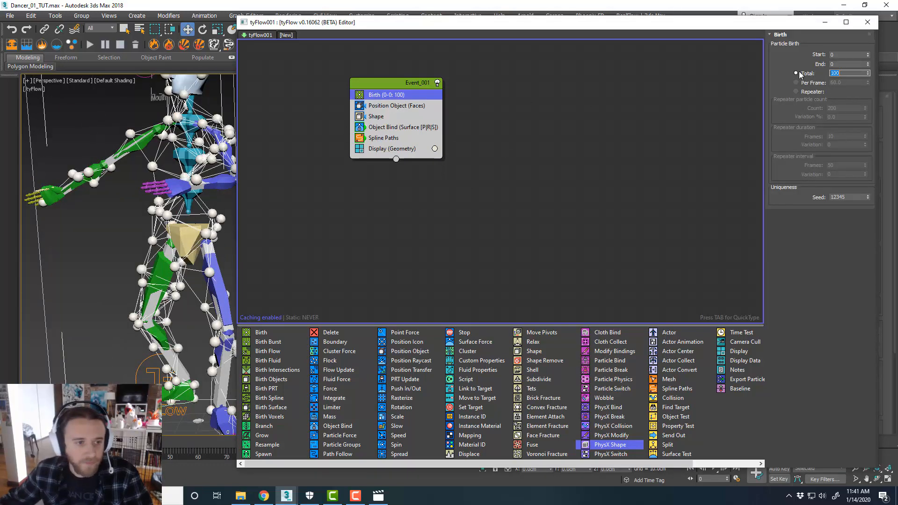
# Zoom and orbit around the dancer to examine the neighbor splines between the particles
pyautogui.moveTo(184, 229)
pyautogui.mouseDown(button='middle')
pyautogui.moveTo(166, 241)
pyautogui.moveTo(182, 232)
pyautogui.mouseUp(button='middle')
pyautogui.moveTo(445, 33); pyautogui.dragTo(477, 29)
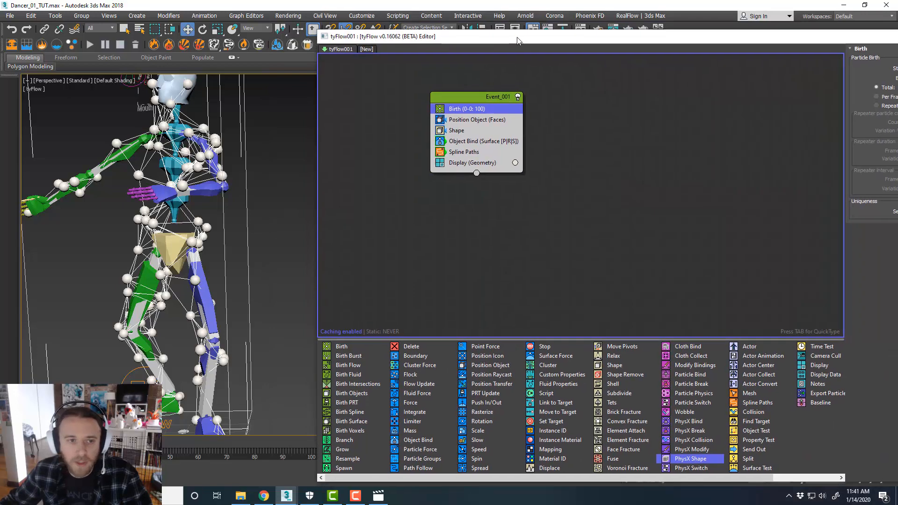
pyautogui.scroll(-2, 192, 159)
pyautogui.scroll(5, 193, 159)
pyautogui.scroll(-4, 246, 175)
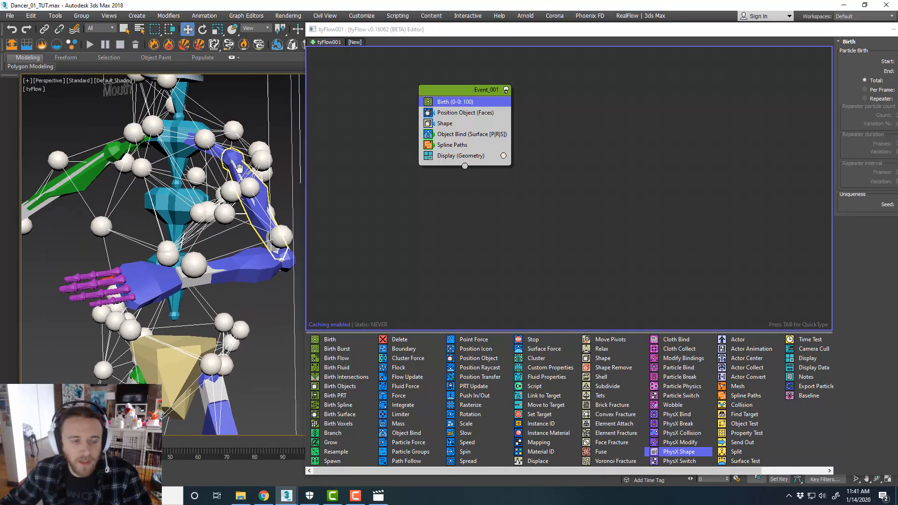
pyautogui.scroll(1, 246, 175)
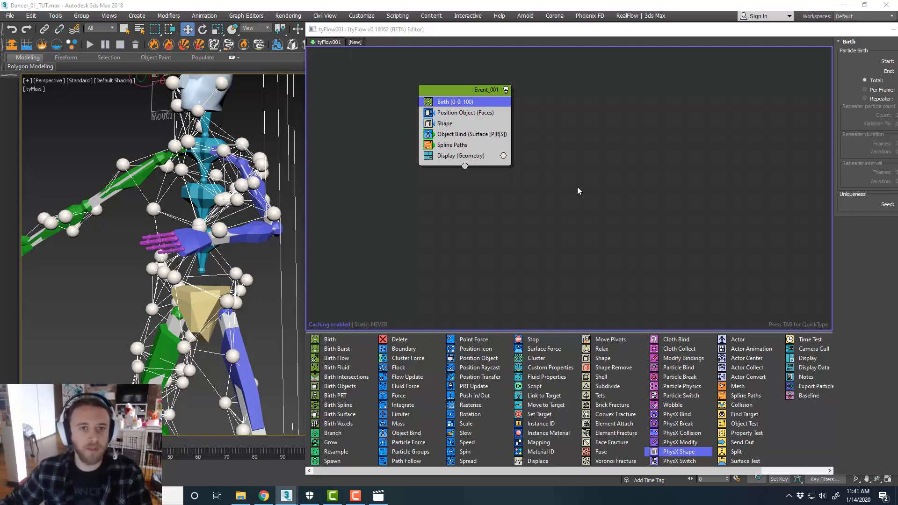
pyautogui.moveTo(465, 88); pyautogui.dragTo(443, 89)
pyautogui.click(556, 100)
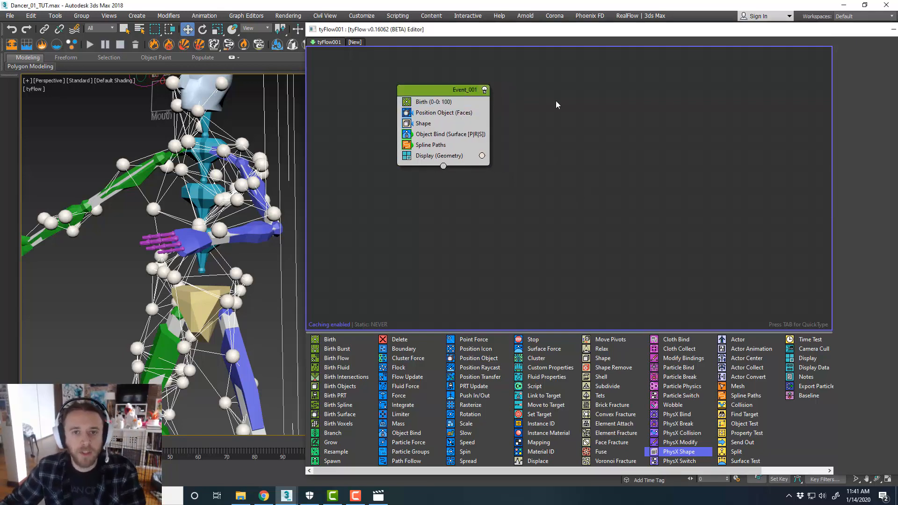
pyautogui.moveTo(562, 120); pyautogui.dragTo(545, 124, button='middle')
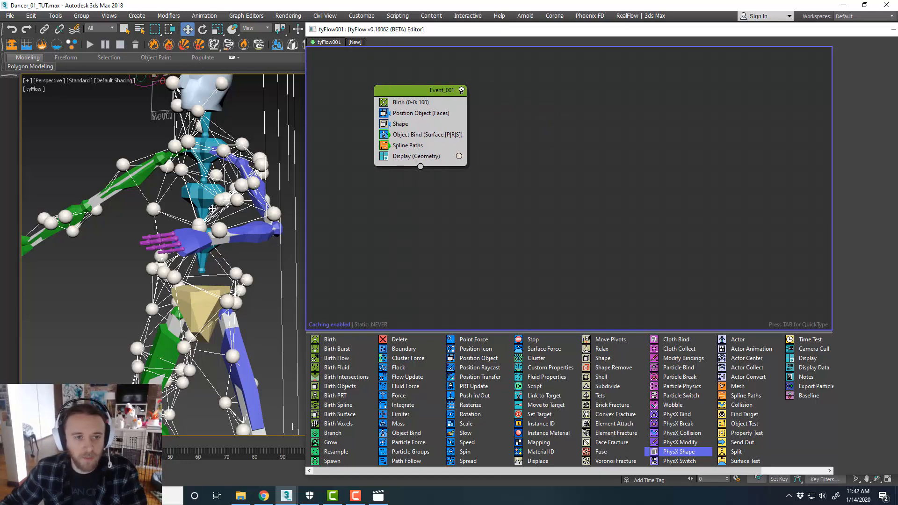
pyautogui.scroll(-3, 209, 206)
pyautogui.moveTo(227, 306); pyautogui.dragTo(248, 275, button='middle')
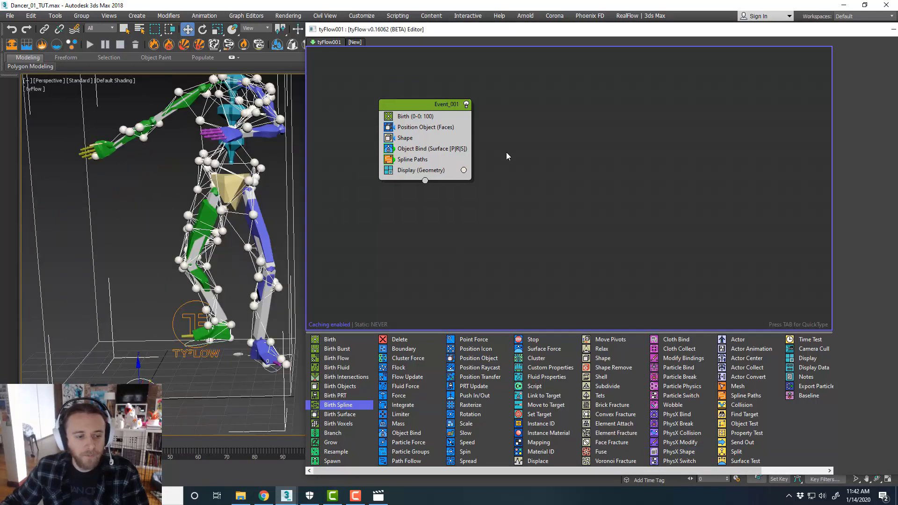
pyautogui.moveTo(506, 152); pyautogui.dragTo(573, 147, button='middle')
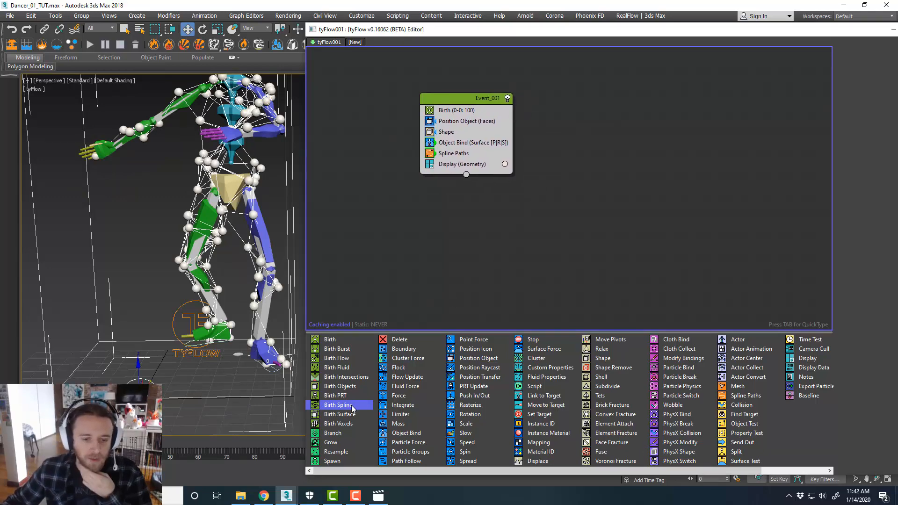
pyautogui.moveTo(351, 408); pyautogui.dragTo(596, 133)
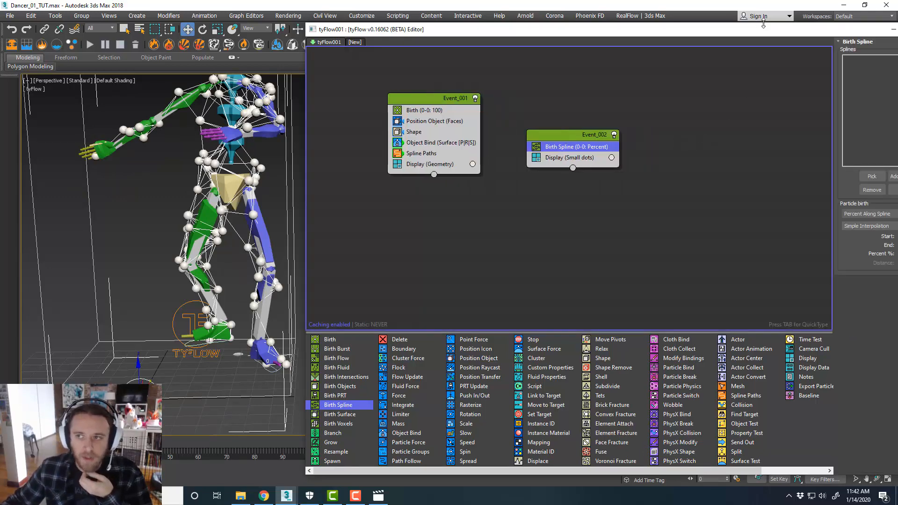
pyautogui.moveTo(768, 30); pyautogui.dragTo(714, 25)
pyautogui.click(818, 171)
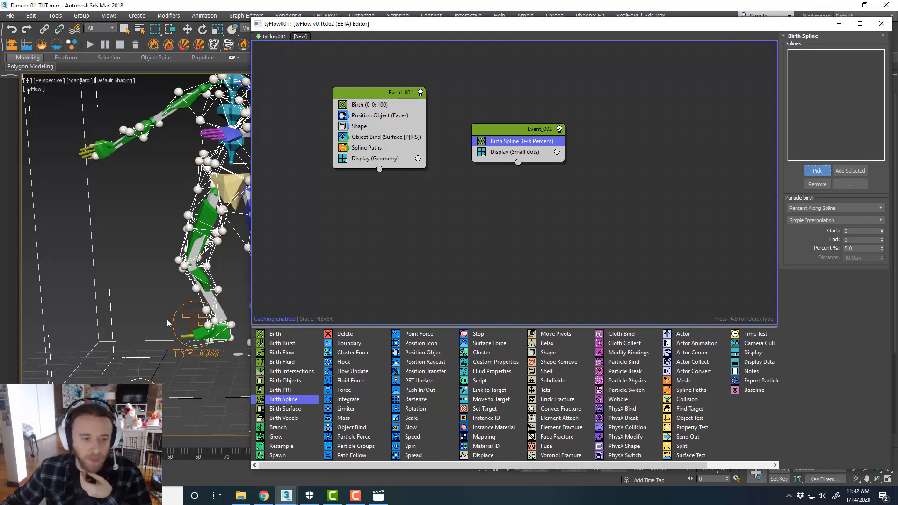
pyautogui.press('h')
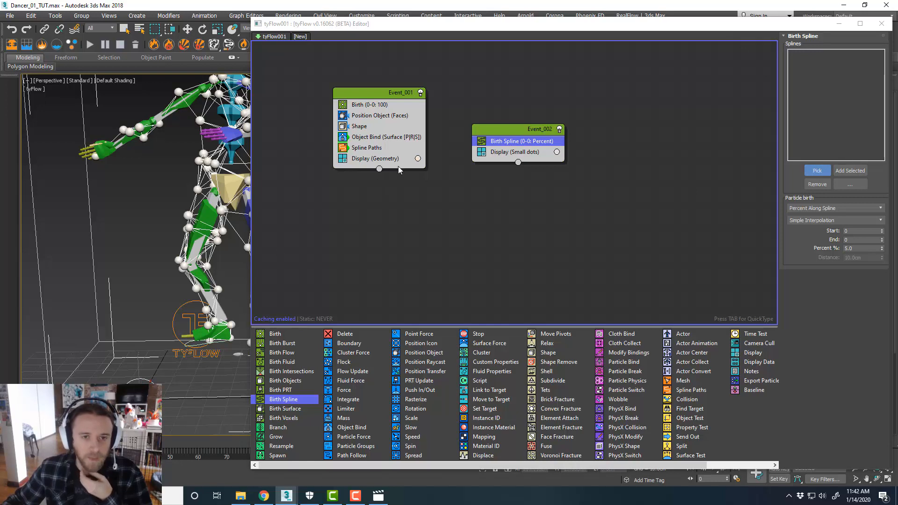
pyautogui.click(808, 169)
pyautogui.click(728, 179)
pyautogui.click(521, 130)
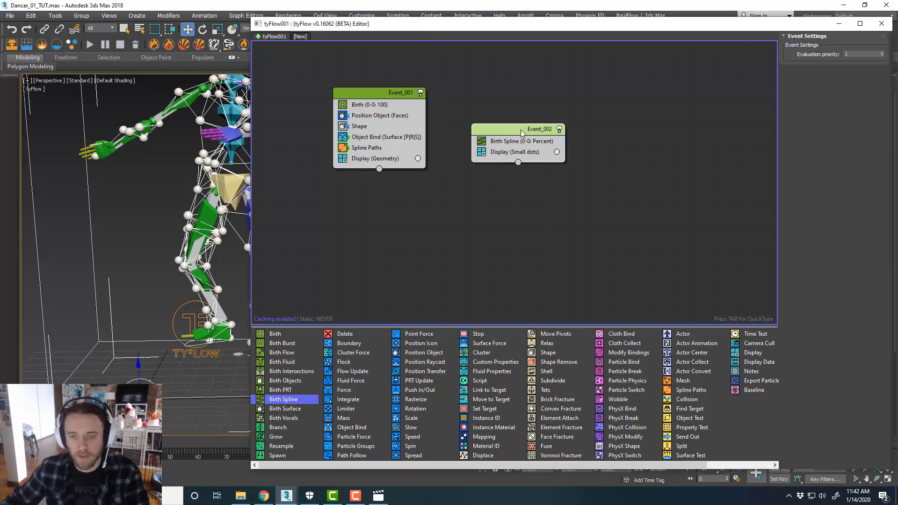
pyautogui.press('Delete')
# Create a second tyFlow object beside the dancer in the viewport
pyautogui.moveTo(436, 29); pyautogui.dragTo(897, 14)
pyautogui.scroll(-3, 498, 179)
pyautogui.keyDown('alt'); pyautogui.moveTo(444, 198); pyautogui.dragTo(439, 232, button='middle'); pyautogui.keyUp('alt')
pyautogui.click(453, 237)
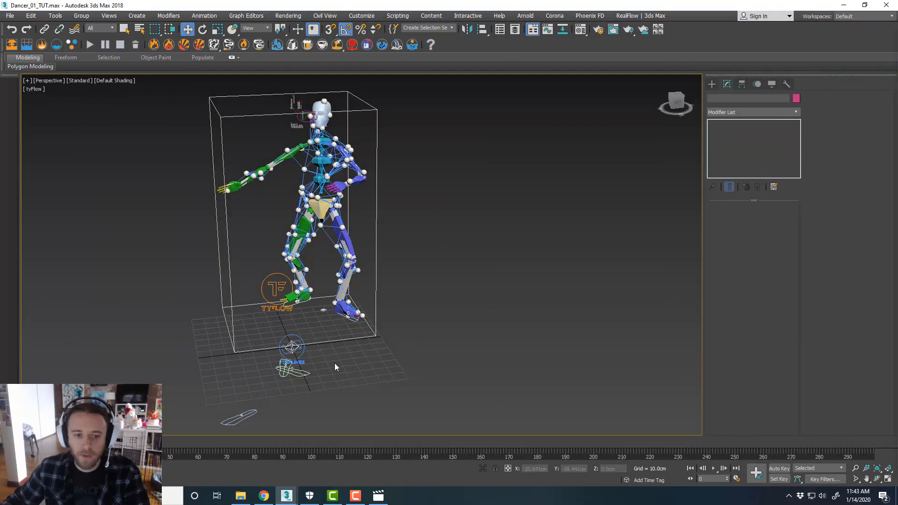
pyautogui.click(714, 87)
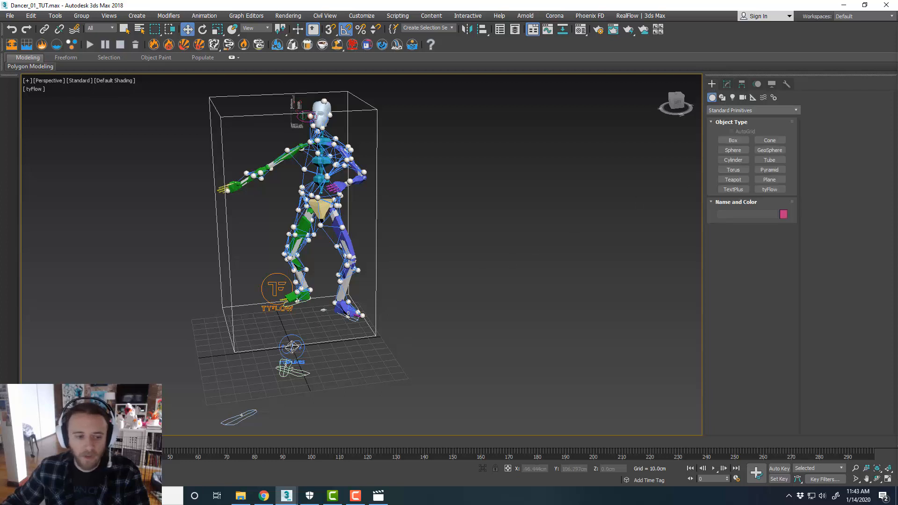
pyautogui.click(769, 189)
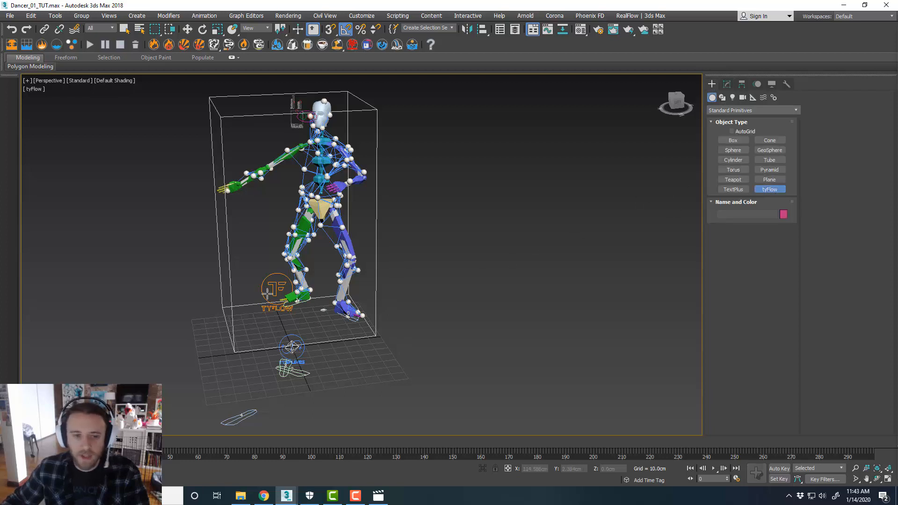
pyautogui.moveTo(398, 282); pyautogui.dragTo(402, 270)
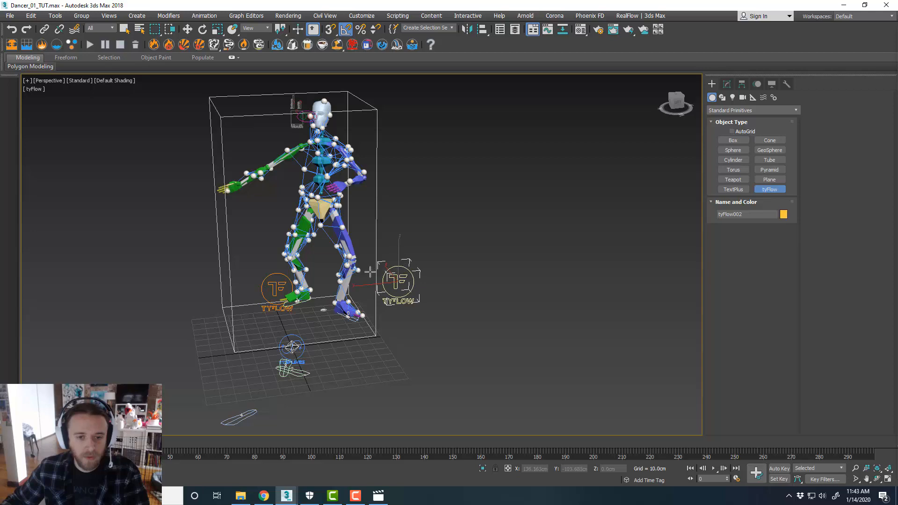
pyautogui.rightClick(370, 259)
# Set the tySplines object's neighbor splines Max dist to 18.3 cm
pyautogui.scroll(3, 369, 259)
pyautogui.moveTo(388, 255); pyautogui.dragTo(388, 282, button='middle')
pyautogui.moveTo(418, 253); pyautogui.dragTo(414, 278, button='middle')
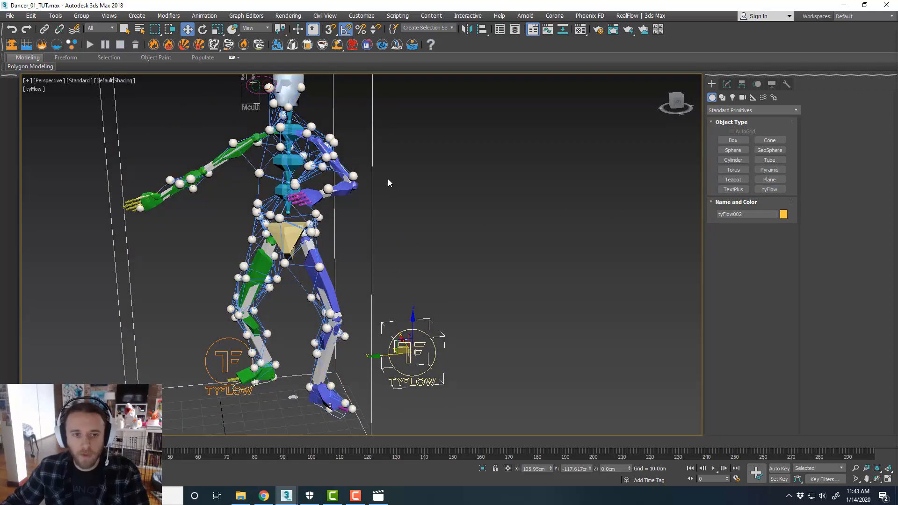
pyautogui.moveTo(897, 41); pyautogui.dragTo(897, 60)
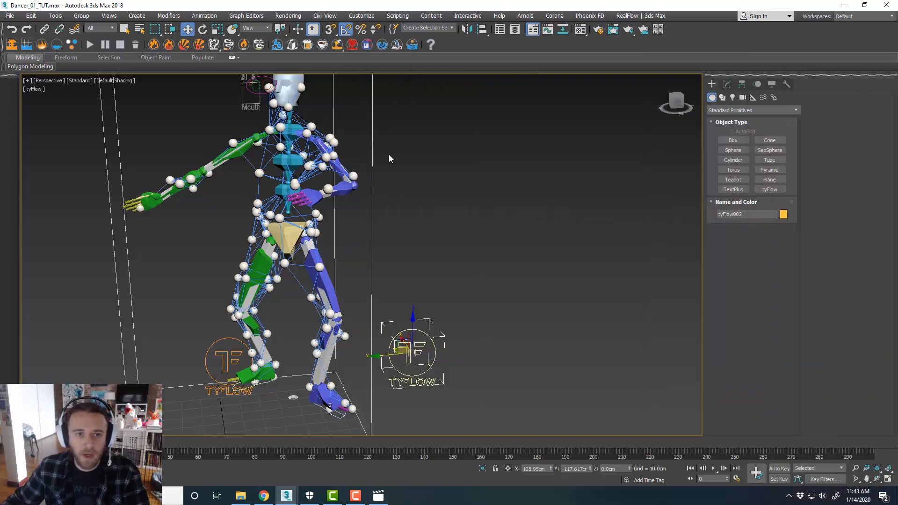
pyautogui.click(307, 173)
pyautogui.click(726, 85)
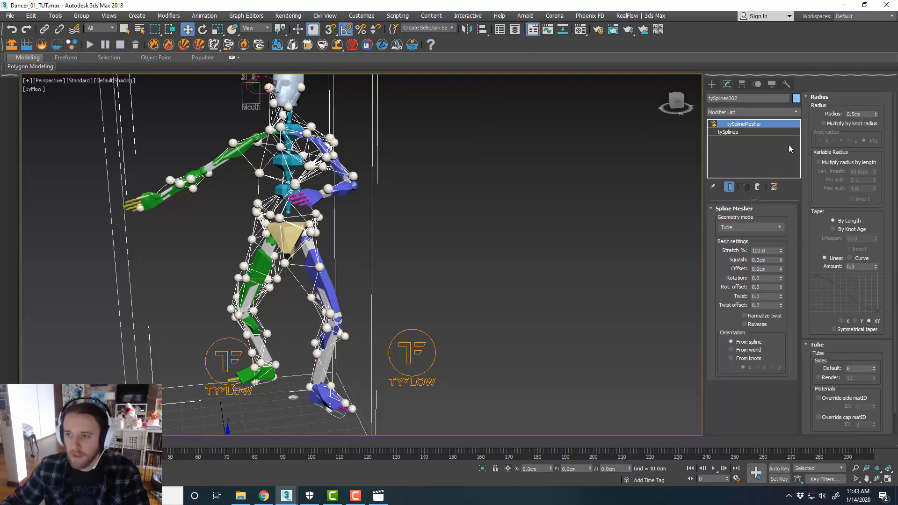
pyautogui.click(778, 134)
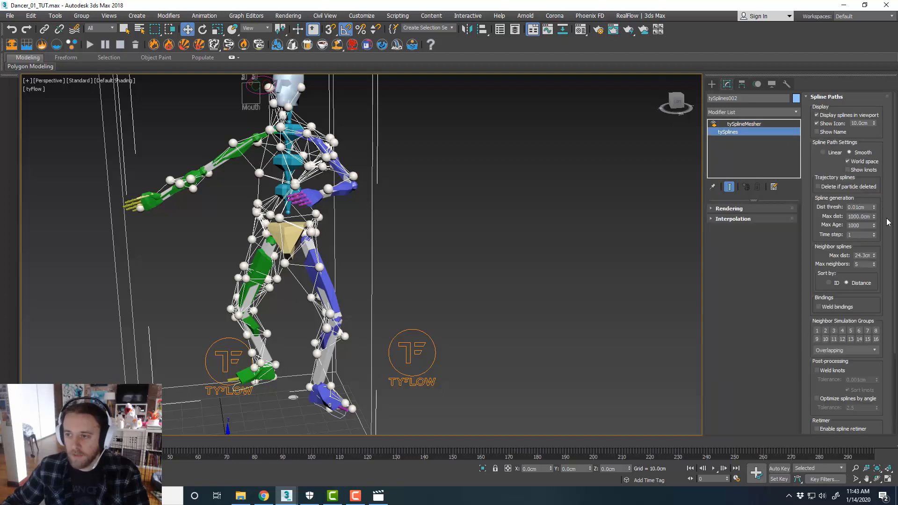
pyautogui.moveTo(873, 255); pyautogui.dragTo(878, 284)
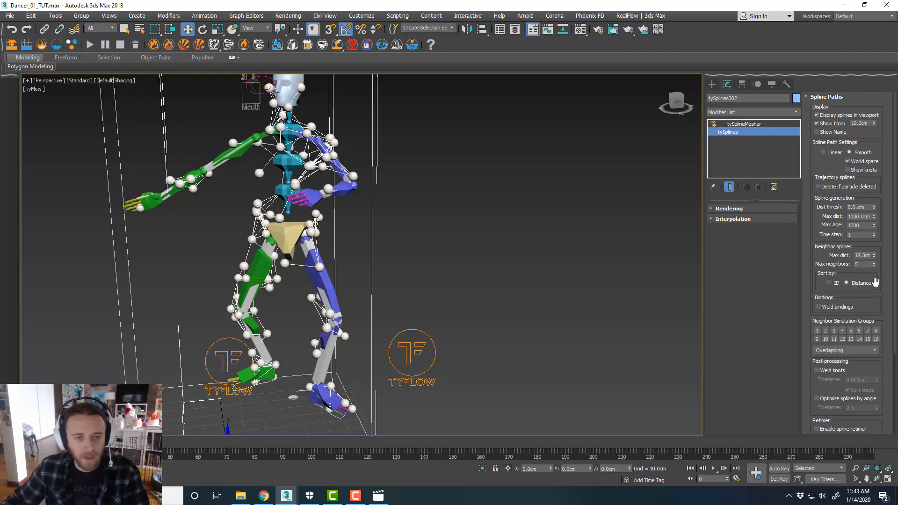
# Open the tyFlow002 editor and add a Birth Spline event to its empty flow
pyautogui.scroll(2, 300, 208)
pyautogui.moveTo(340, 220); pyautogui.dragTo(336, 240, button='middle')
pyautogui.scroll(-4, 336, 241)
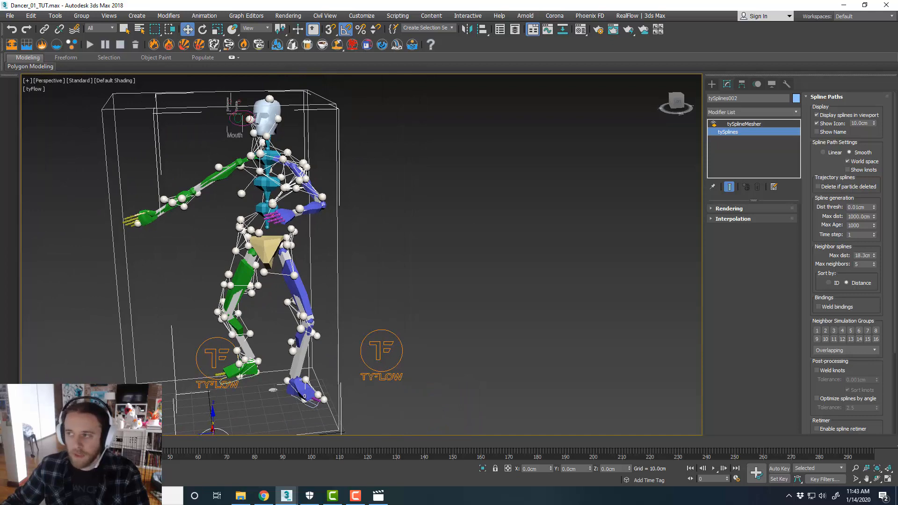
pyautogui.moveTo(897, 54); pyautogui.dragTo(503, 41)
pyautogui.click(394, 49)
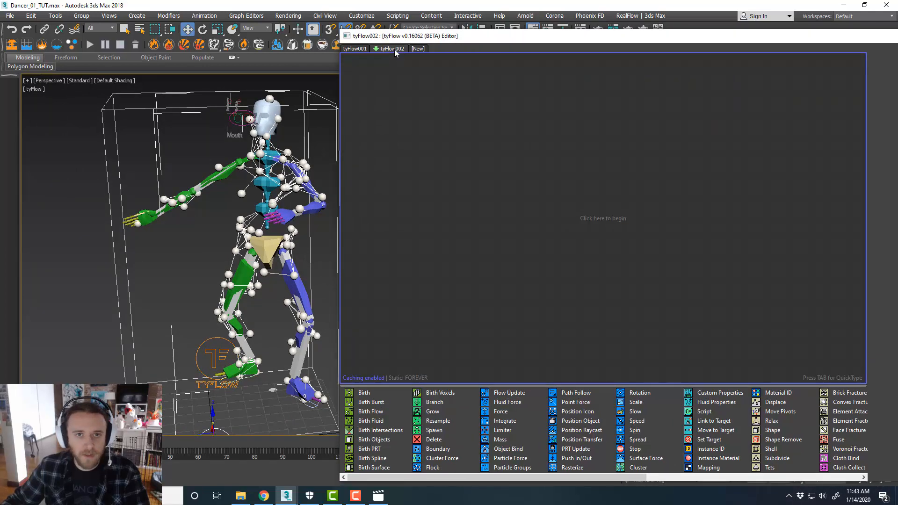
pyautogui.moveTo(264, 248); pyautogui.dragTo(179, 221, button='middle')
pyautogui.click(311, 332)
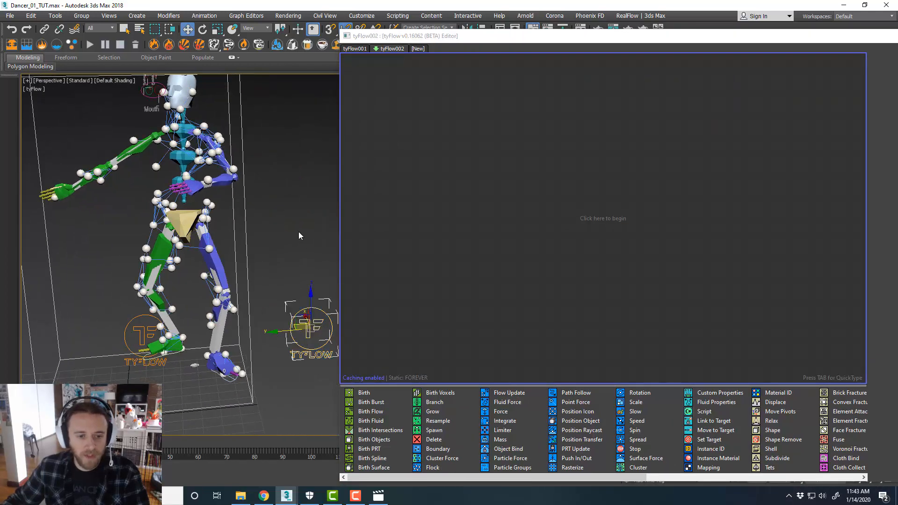
pyautogui.moveTo(254, 232)
pyautogui.keyDown('alt'); pyautogui.mouseDown(button='middle')
pyautogui.moveTo(277, 235)
pyautogui.moveTo(266, 235)
pyautogui.mouseUp(button='middle'); pyautogui.keyUp('alt')
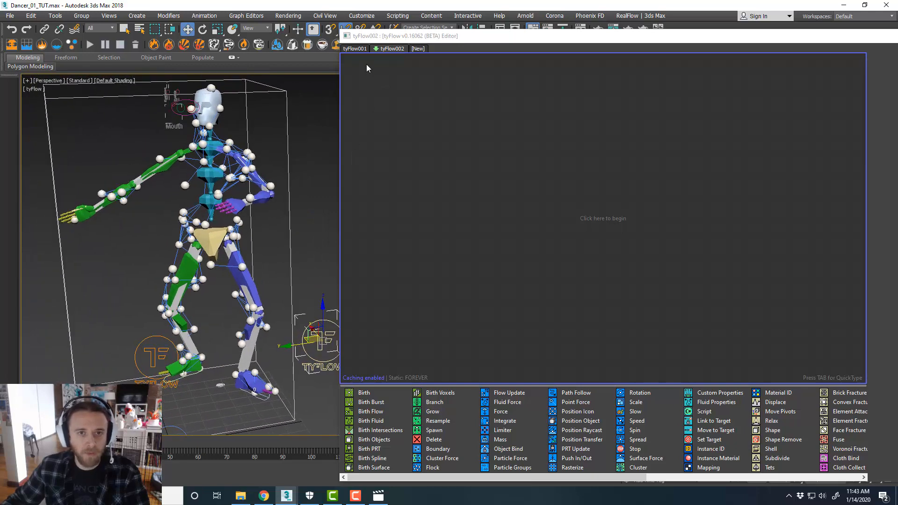
pyautogui.click(366, 49)
pyautogui.click(393, 48)
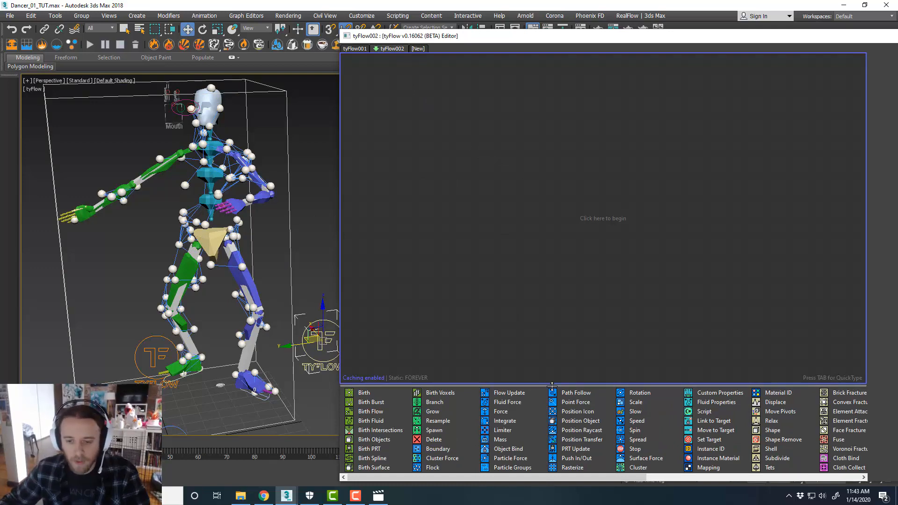
pyautogui.moveTo(551, 385); pyautogui.dragTo(558, 337)
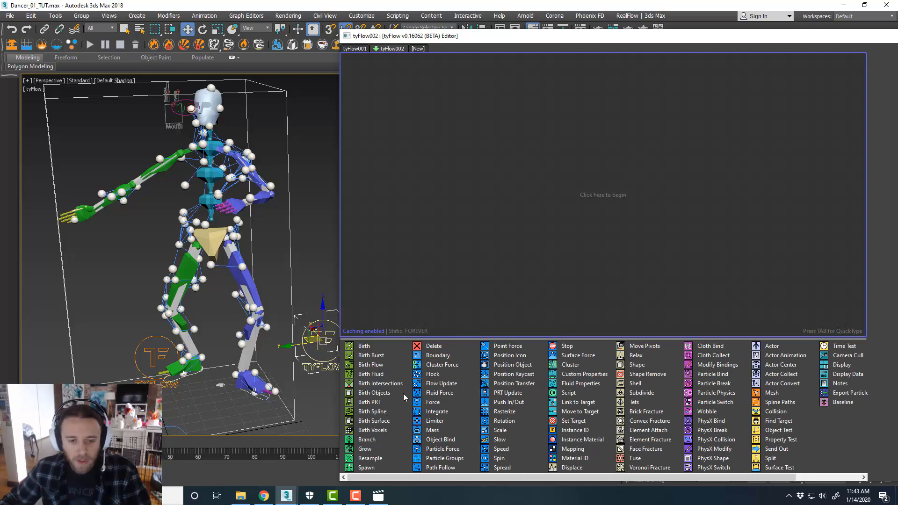
pyautogui.moveTo(384, 413); pyautogui.dragTo(496, 159)
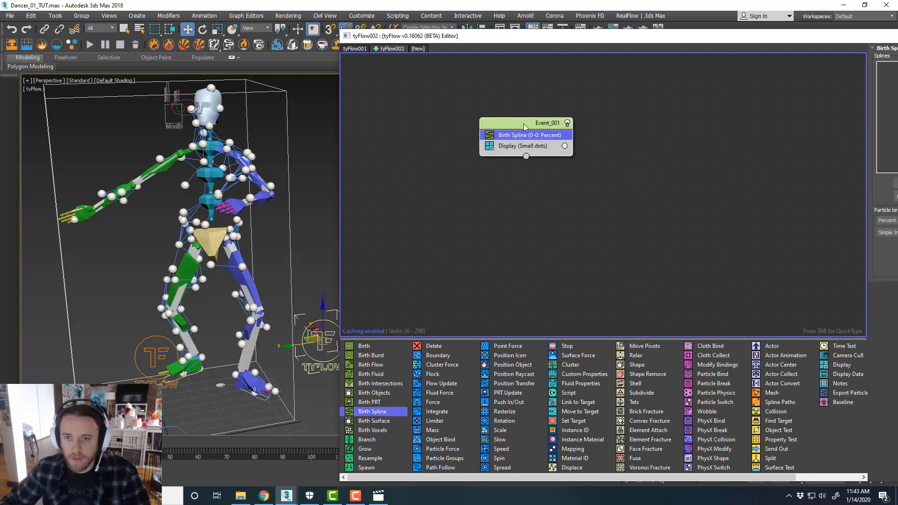
# Pick the tySplines002 object in the viewport as the Birth Spline operator's spline
pyautogui.moveTo(747, 32); pyautogui.dragTo(659, 26)
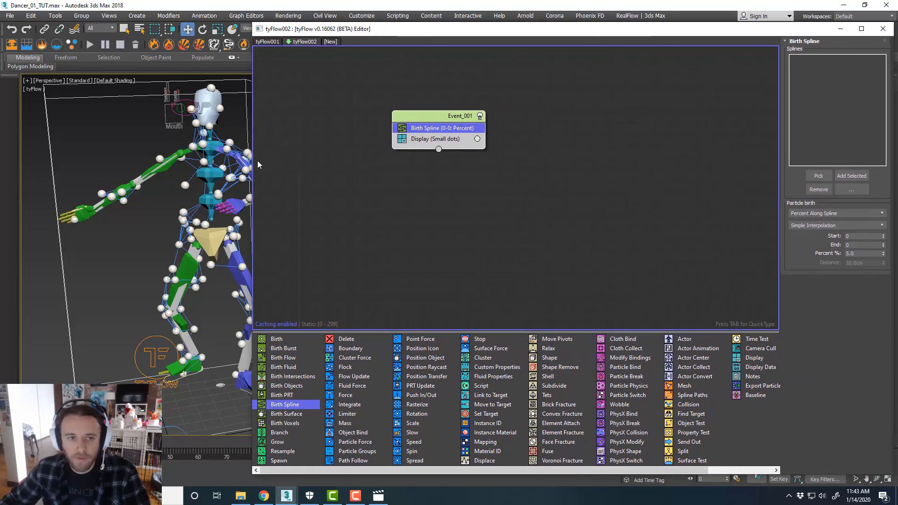
pyautogui.moveTo(254, 165); pyautogui.dragTo(407, 162)
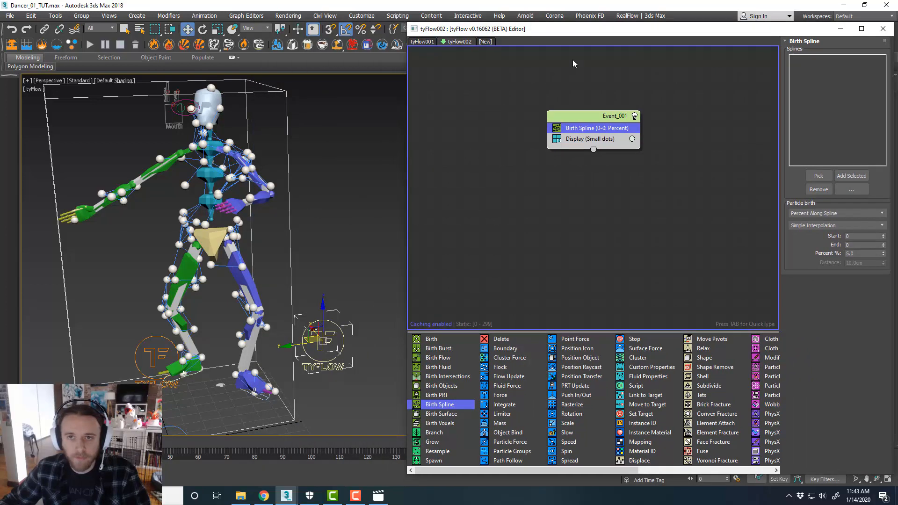
pyautogui.moveTo(601, 34); pyautogui.dragTo(542, 35)
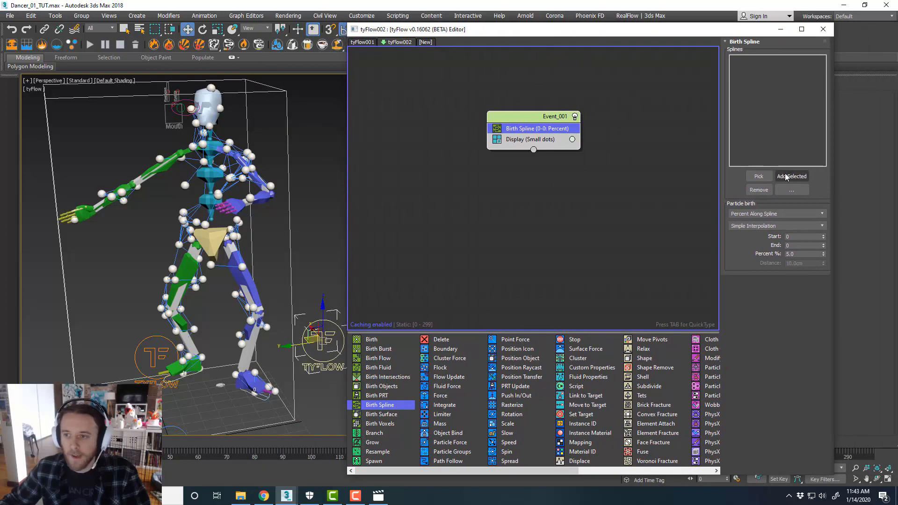
pyautogui.click(749, 180)
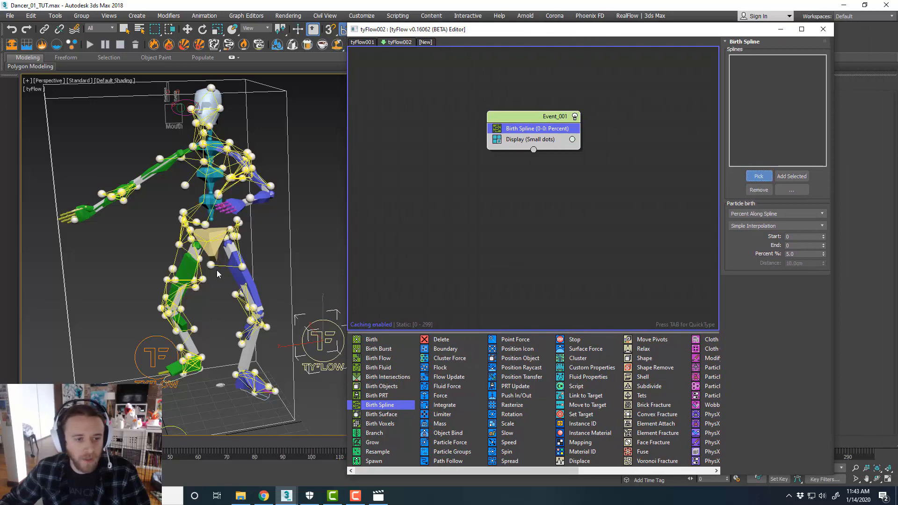
pyautogui.click(284, 261)
pyautogui.moveTo(283, 261); pyautogui.dragTo(290, 266, button='middle')
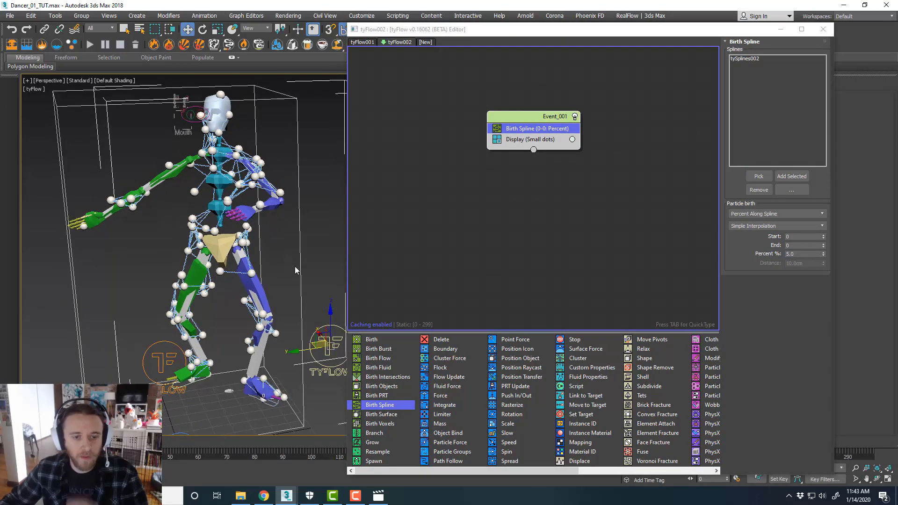
# Hide the tySplines002 object using the Scene Explorer
pyautogui.moveTo(544, 29); pyautogui.dragTo(533, 60)
pyautogui.click(515, 29)
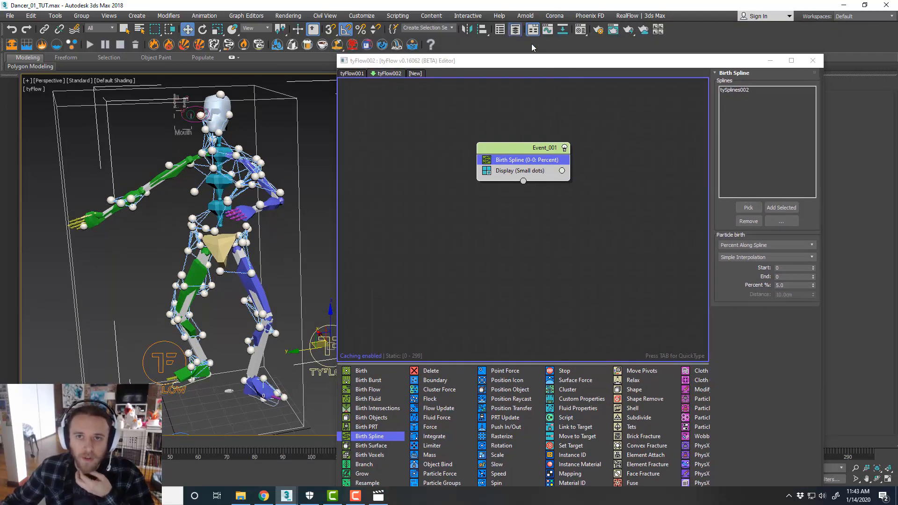
pyautogui.click(512, 176)
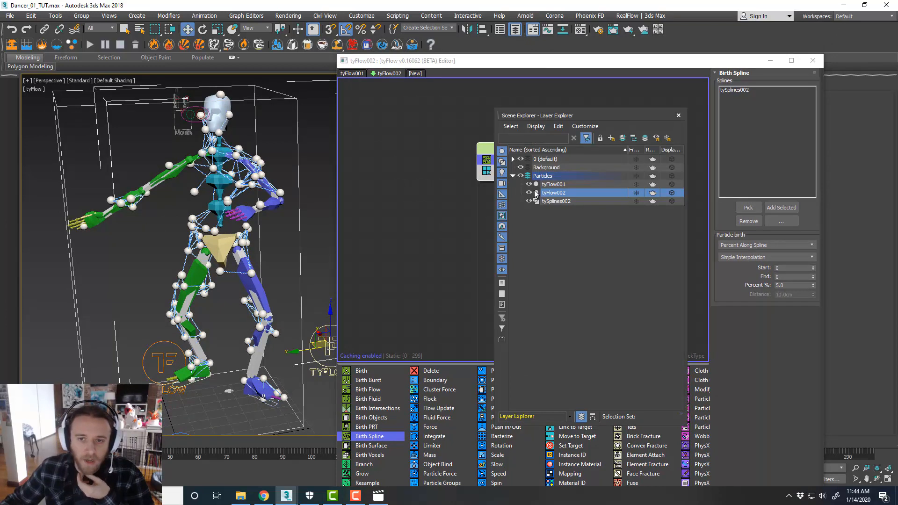
pyautogui.click(528, 201)
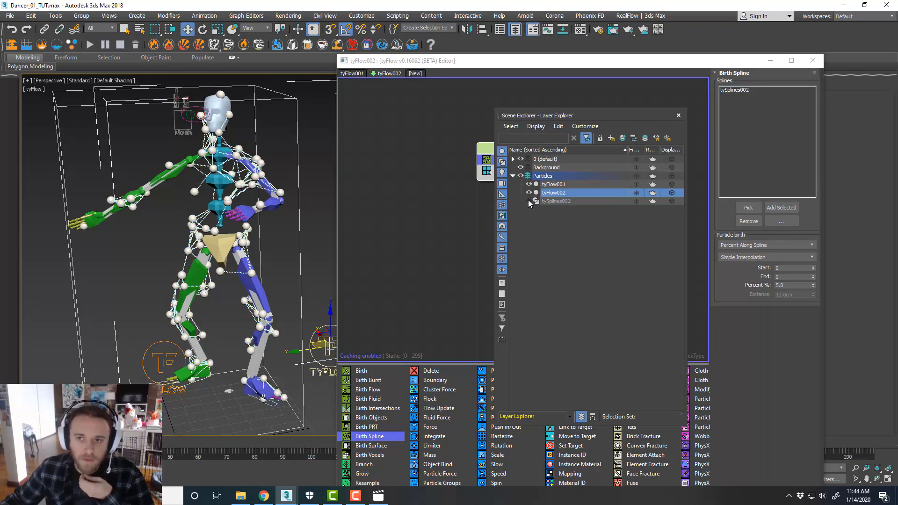
pyautogui.click(678, 115)
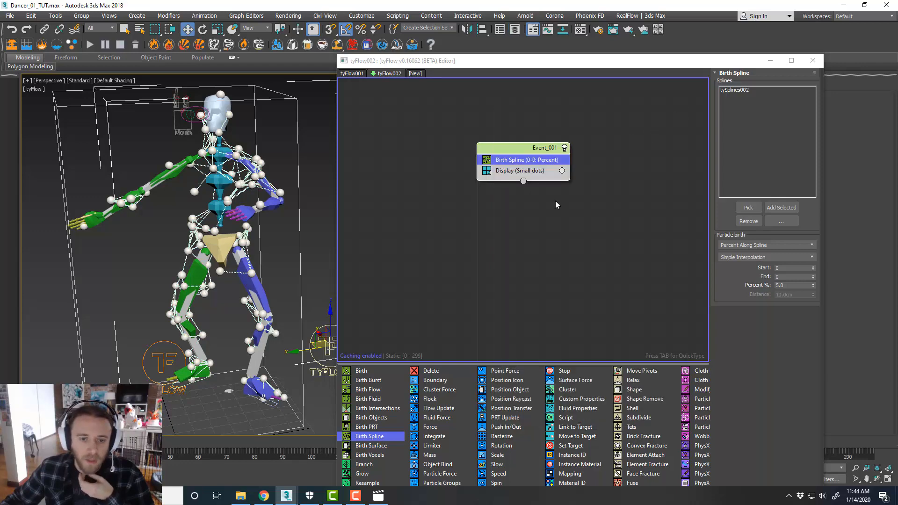
# Examine the particles born along the splines around the dancer's hips and legs
pyautogui.scroll(6, 190, 299)
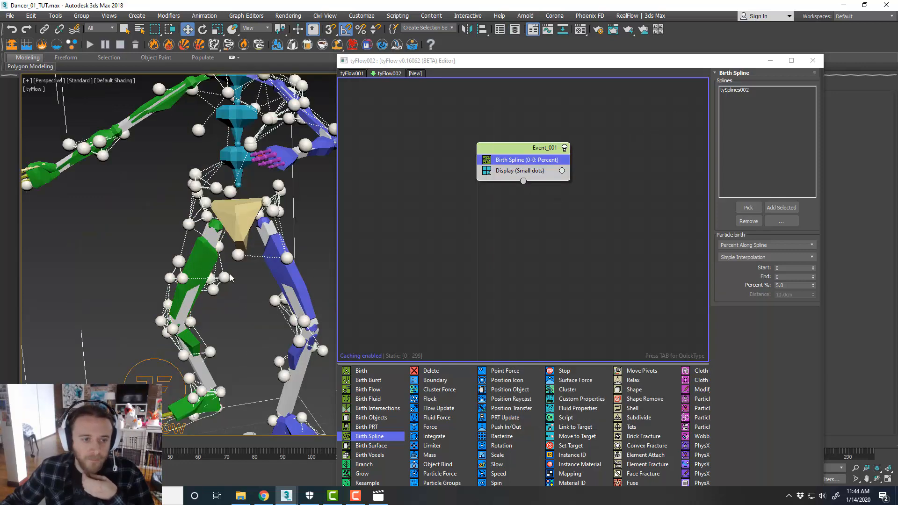
pyautogui.moveTo(256, 266); pyautogui.dragTo(248, 263, button='middle')
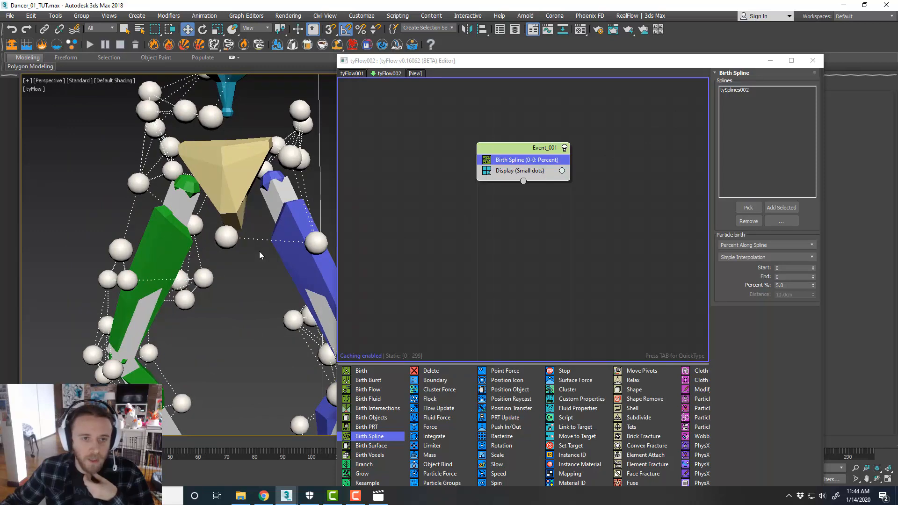
pyautogui.scroll(-4, 259, 251)
pyautogui.moveTo(259, 272); pyautogui.dragTo(248, 265, button='middle')
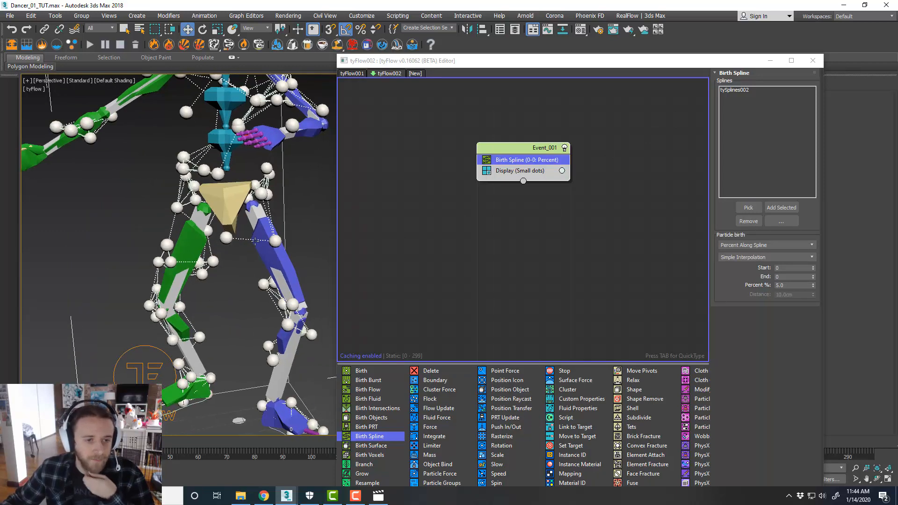
pyautogui.moveTo(198, 343); pyautogui.dragTo(196, 345, button='middle')
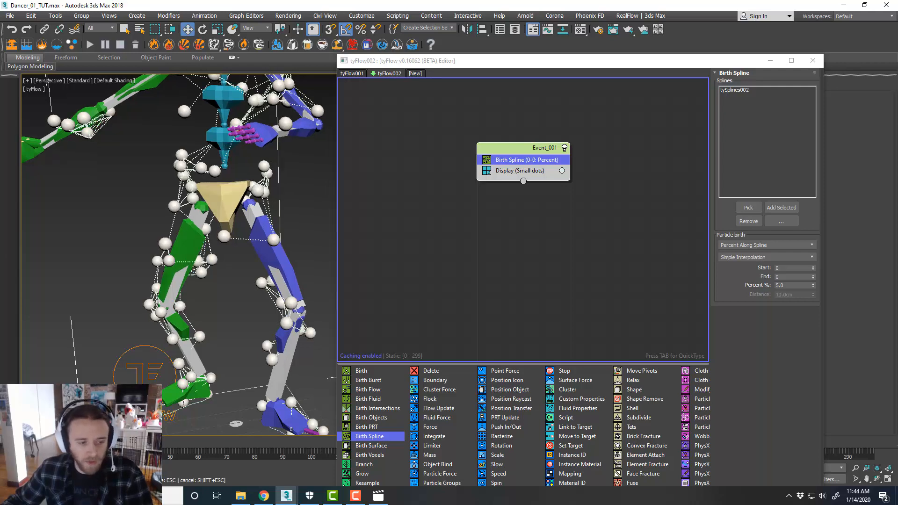
pyautogui.keyDown('alt'); pyautogui.moveTo(196, 345); pyautogui.dragTo(197, 345, button='middle'); pyautogui.keyUp('alt')
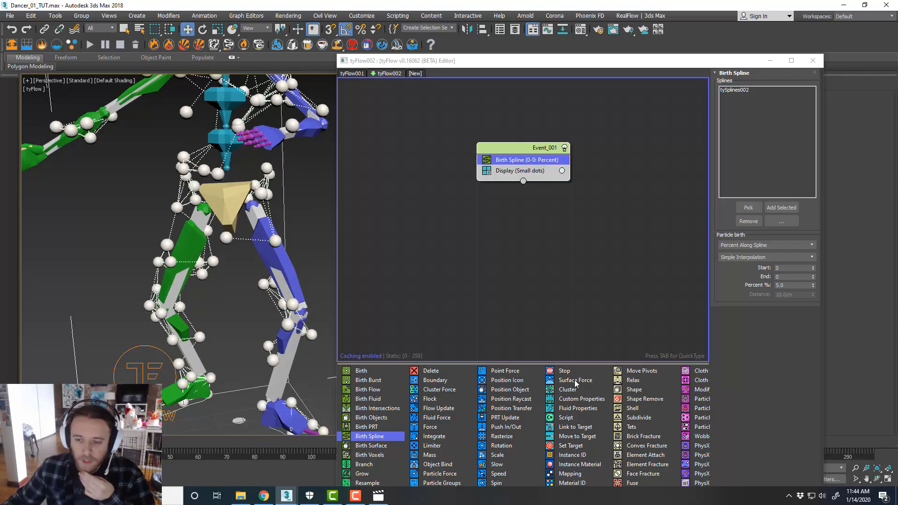
pyautogui.hscroll(3, 575, 383)
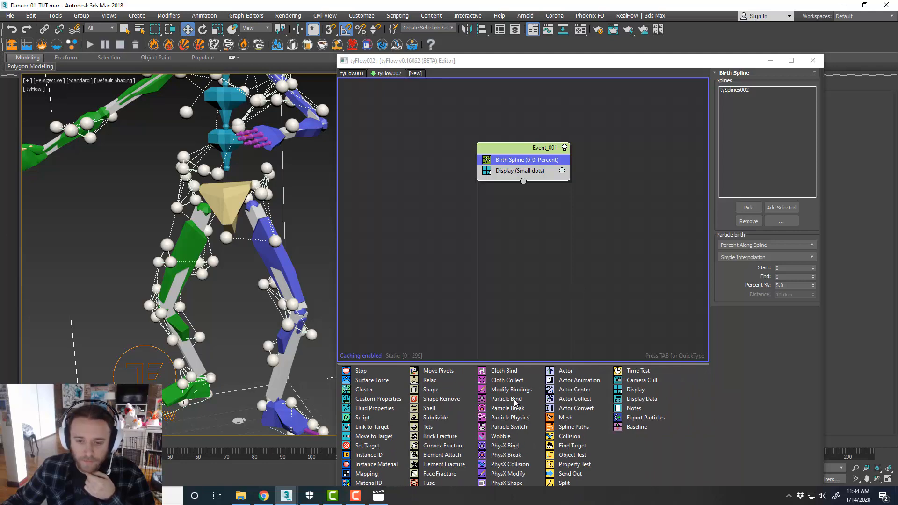
# Add a Particle Bind operator to the event, enable Stiffness affects inertia and set its stiffness to 1.0
pyautogui.moveTo(515, 402); pyautogui.dragTo(533, 167)
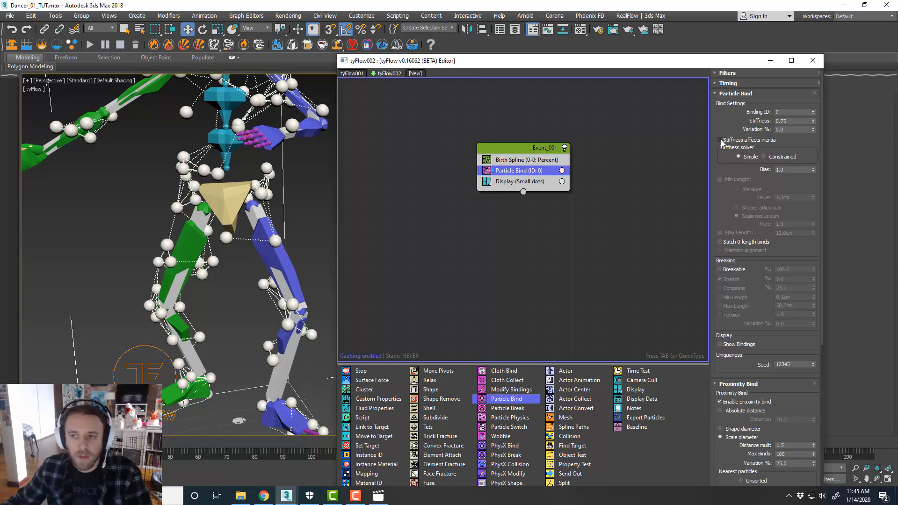
pyautogui.click(760, 143)
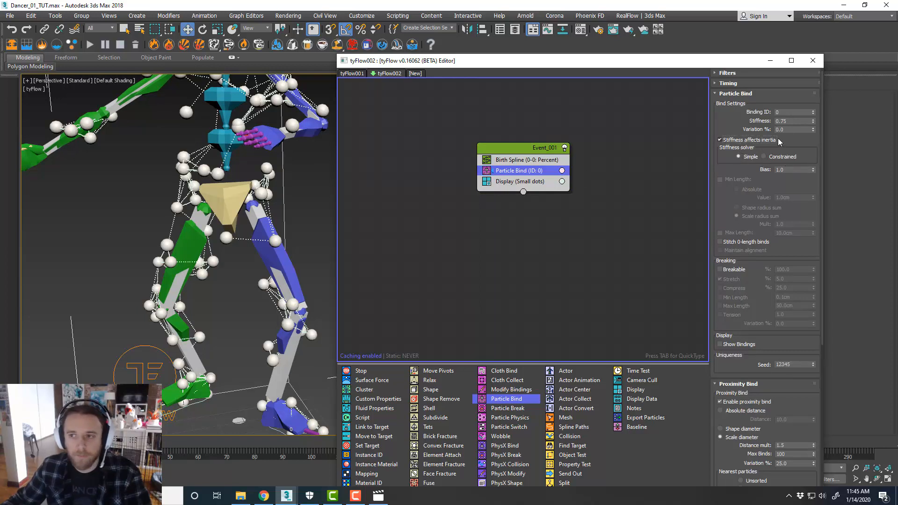
pyautogui.moveTo(792, 122); pyautogui.dragTo(758, 123)
pyautogui.write('1')
pyautogui.press('Return')
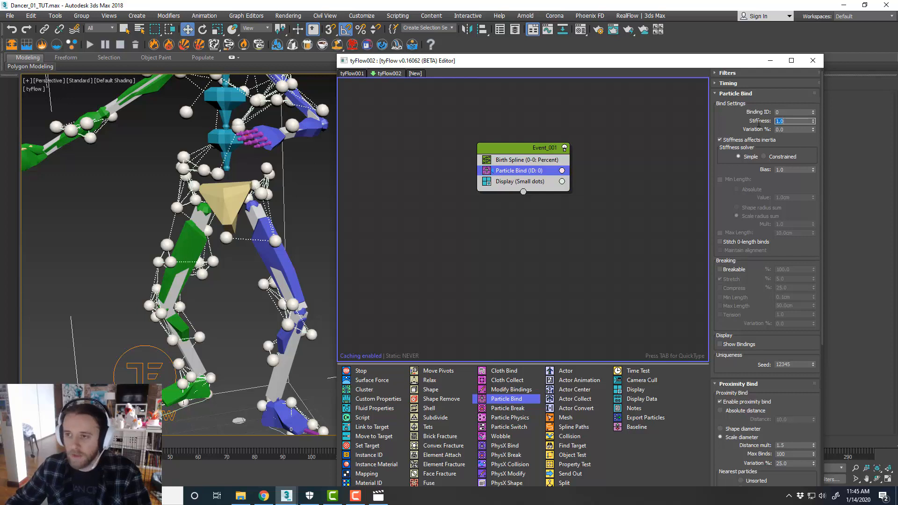
# Disable proximity bind and enable Bind to siblings and Bind to parent in the Particle Bind family bindings
pyautogui.moveTo(787, 242); pyautogui.dragTo(778, 119)
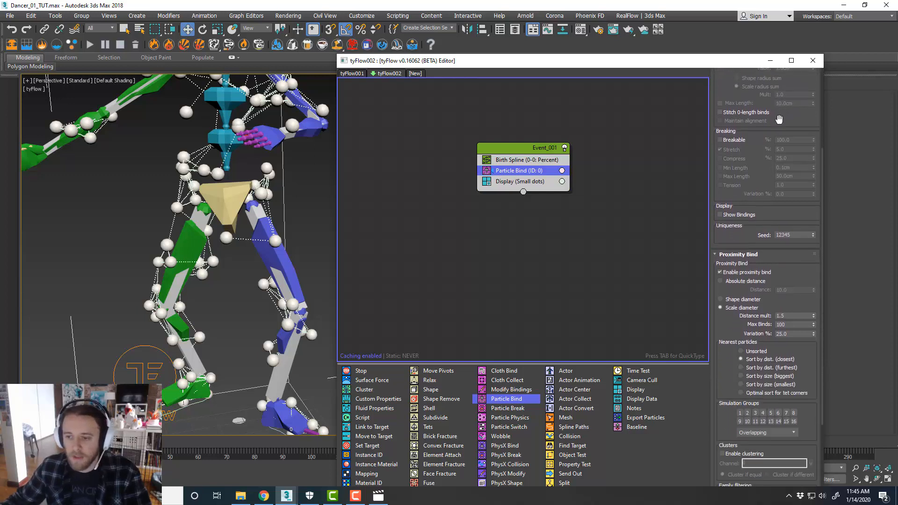
pyautogui.scroll(-3, 790, 262)
pyautogui.click(761, 234)
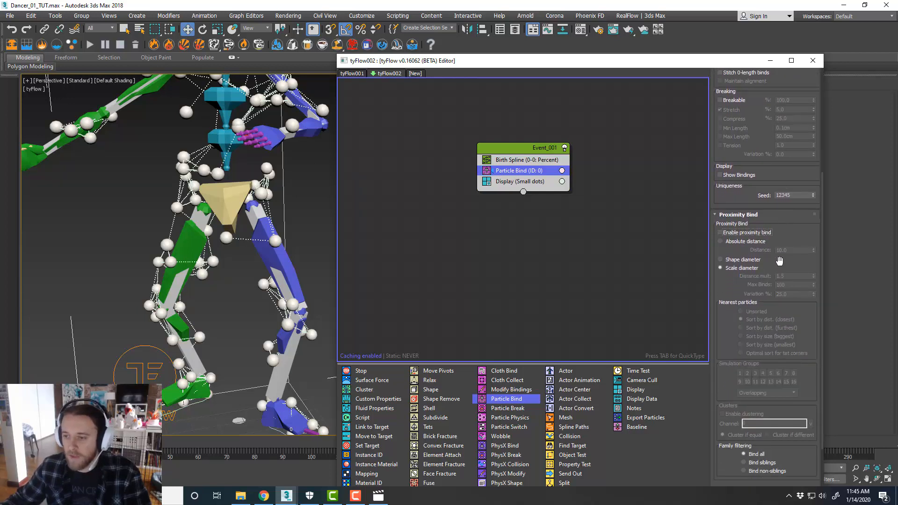
pyautogui.scroll(-5, 795, 243)
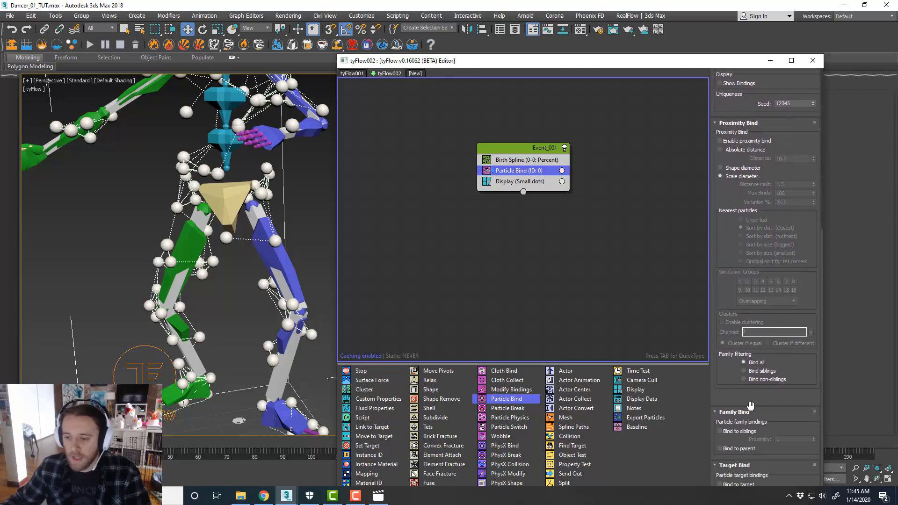
pyautogui.click(741, 431)
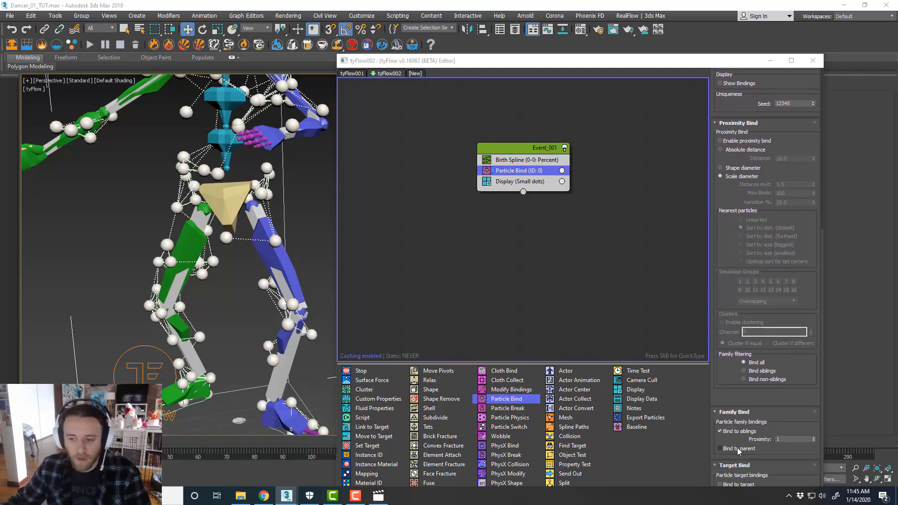
pyautogui.click(740, 450)
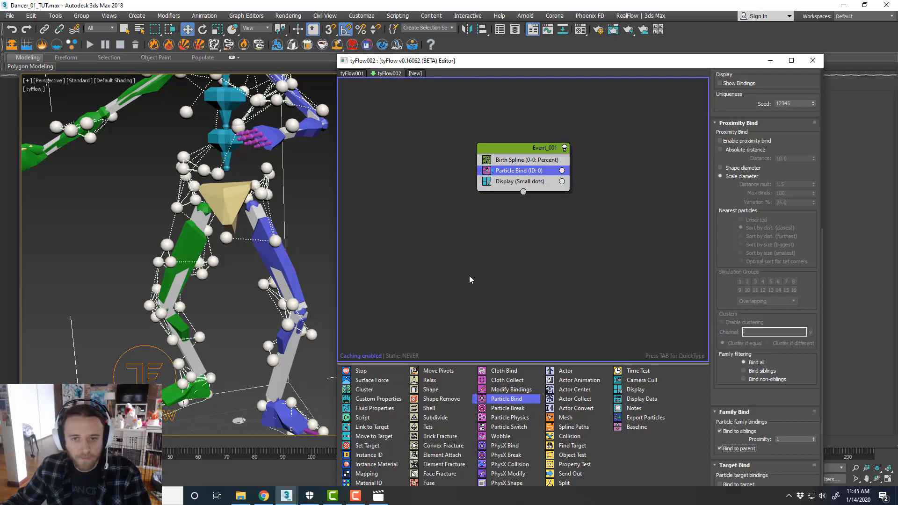
# Examine the operators of the tyFlow001 flow's event, then return to the tyFlow002 flow
pyautogui.moveTo(534, 262); pyautogui.dragTo(509, 262, button='middle')
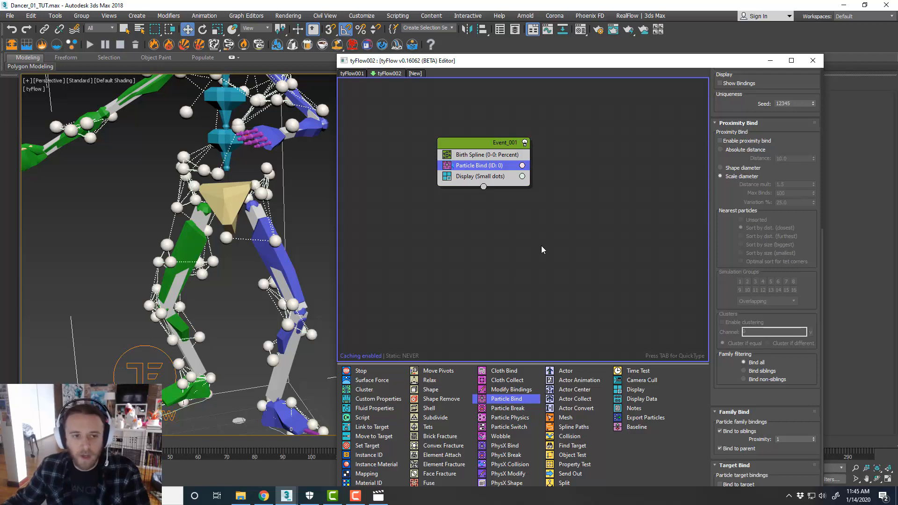
pyautogui.moveTo(540, 246); pyautogui.dragTo(526, 250, button='middle')
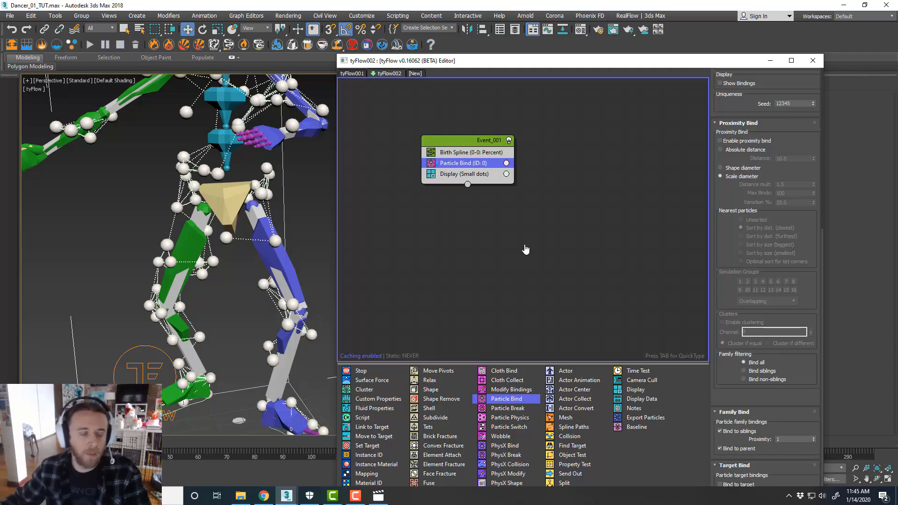
pyautogui.moveTo(543, 261); pyautogui.dragTo(538, 246, button='middle')
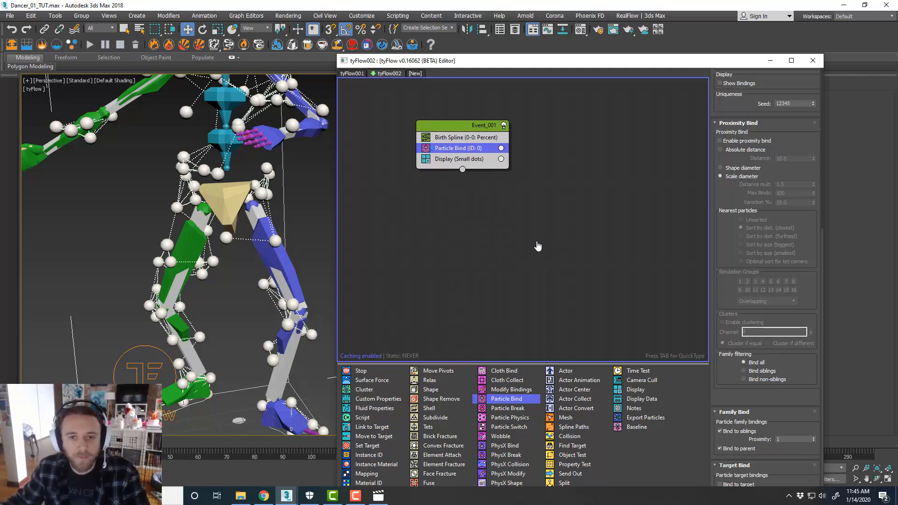
pyautogui.click(543, 235)
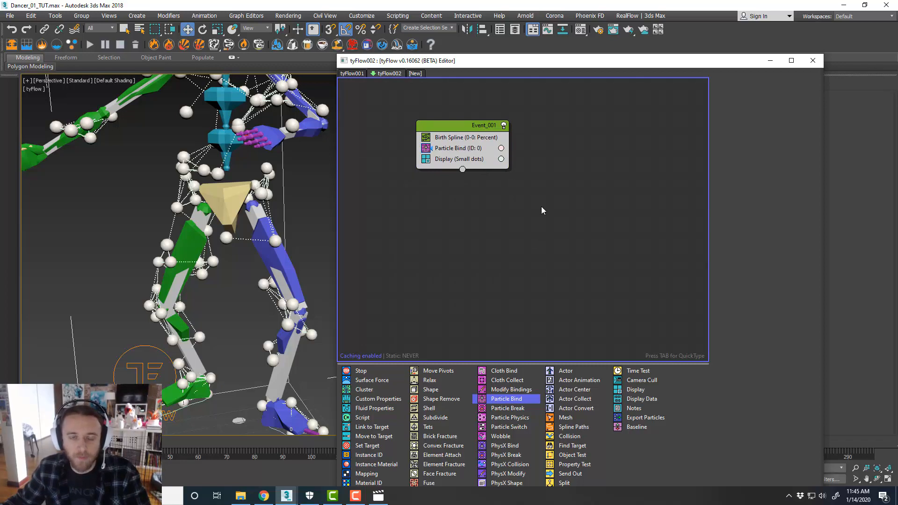
pyautogui.click(353, 74)
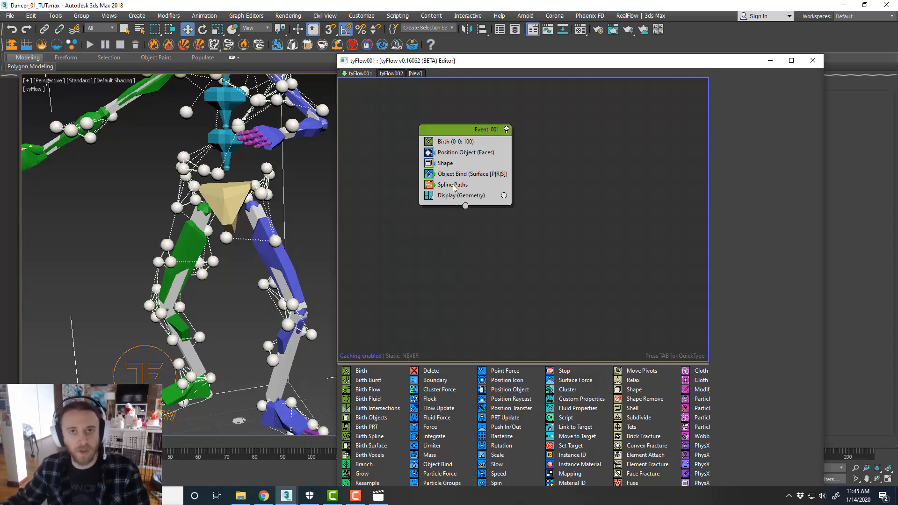
pyautogui.click(394, 74)
pyautogui.moveTo(560, 192); pyautogui.dragTo(552, 191, button='middle')
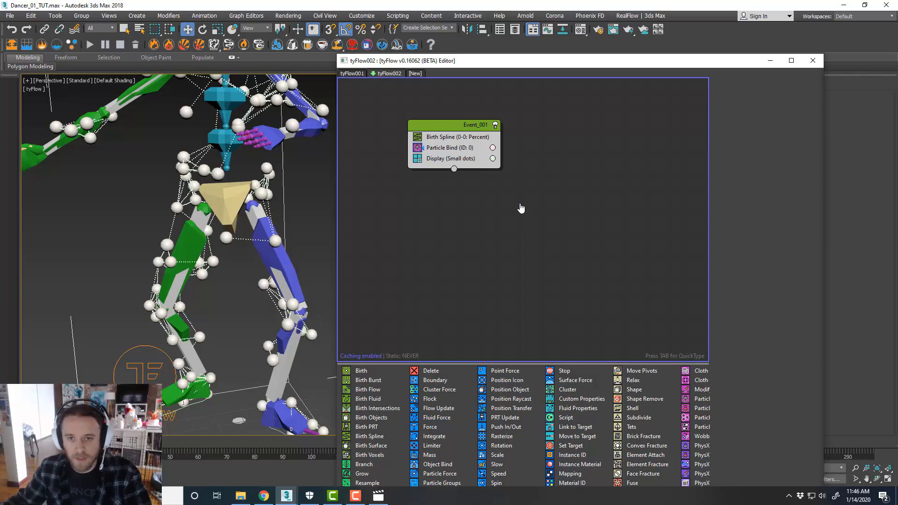
pyautogui.moveTo(521, 208); pyautogui.dragTo(505, 199, button='middle')
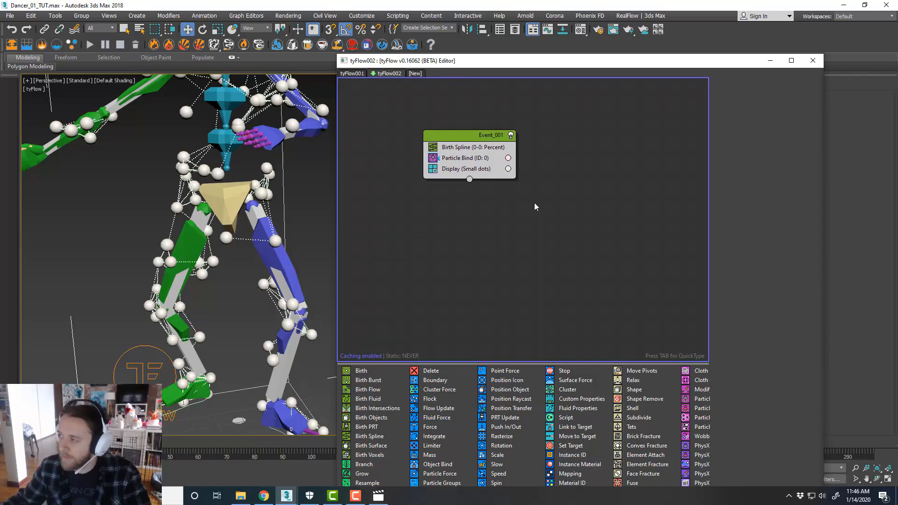
# Add a Surface Test operator below Particle Bind and pick tyFlow001 as its surface object
pyautogui.scroll(-3, 533, 385)
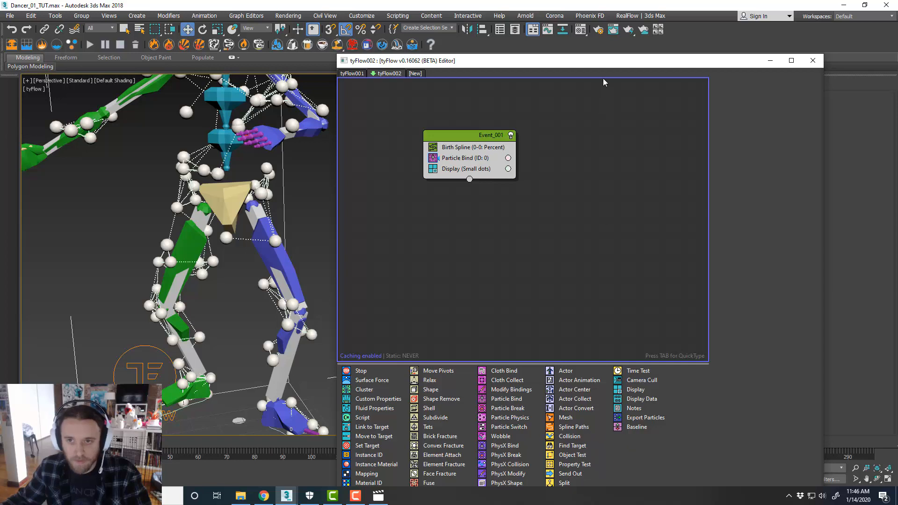
pyautogui.moveTo(604, 61); pyautogui.dragTo(605, 26)
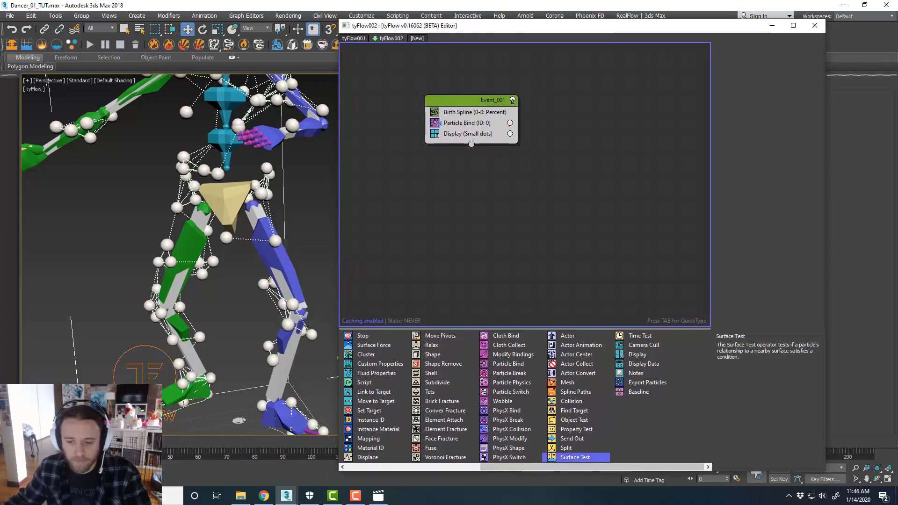
pyautogui.moveTo(575, 457); pyautogui.dragTo(472, 135)
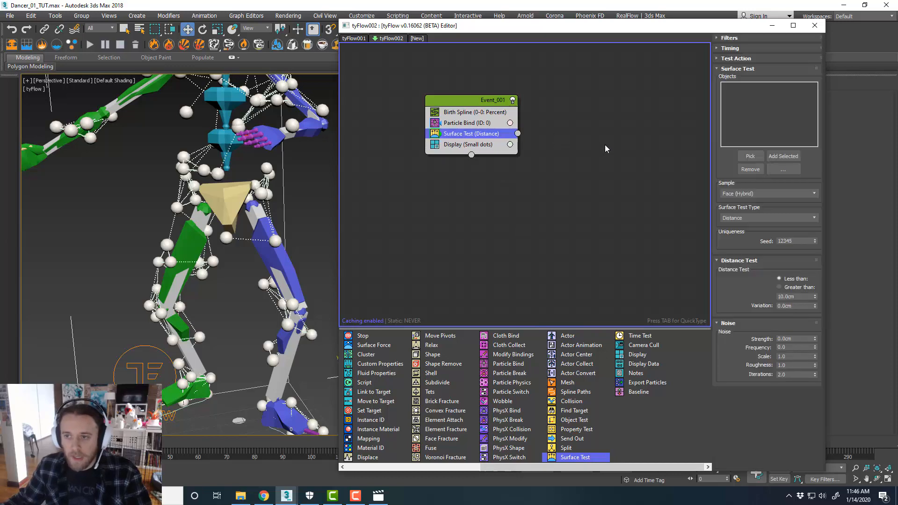
pyautogui.click(750, 156)
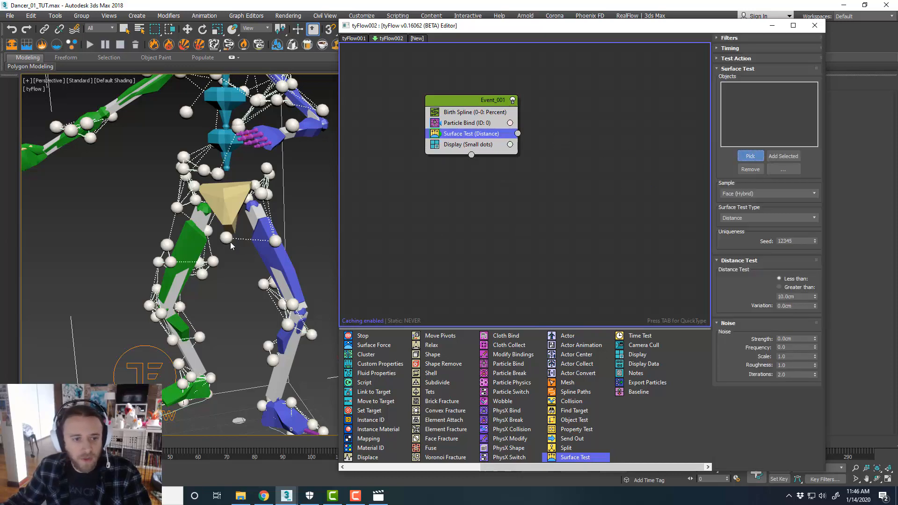
pyautogui.click(155, 363)
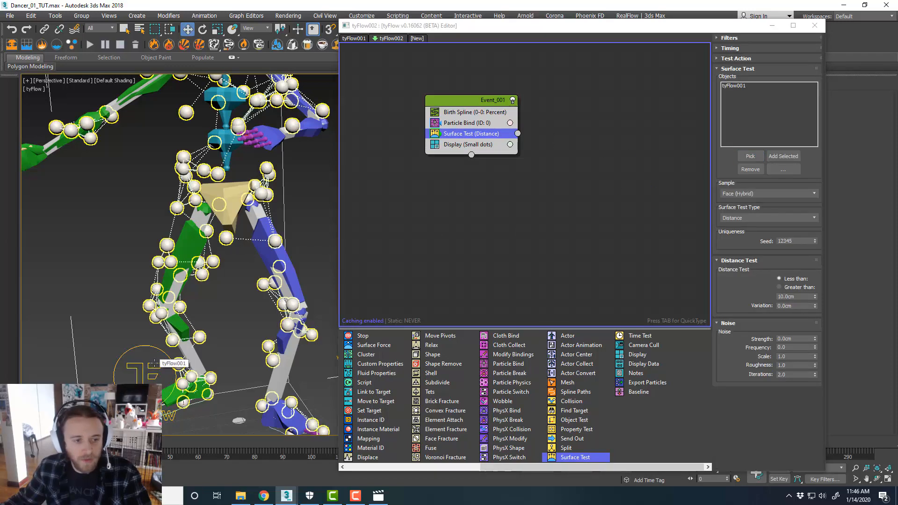
# Set the Surface Test's Less than distance to 1.0 cm
pyautogui.moveTo(234, 277); pyautogui.dragTo(237, 287, button='middle')
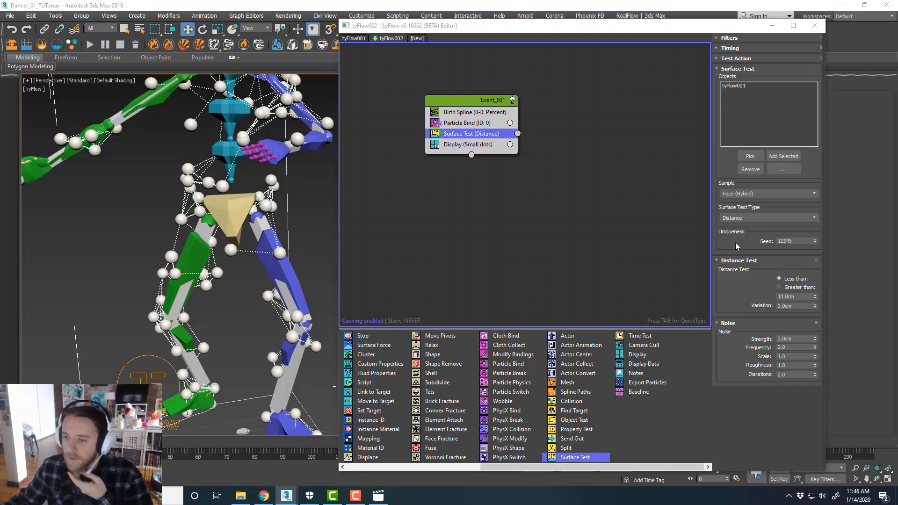
pyautogui.doubleClick(798, 296)
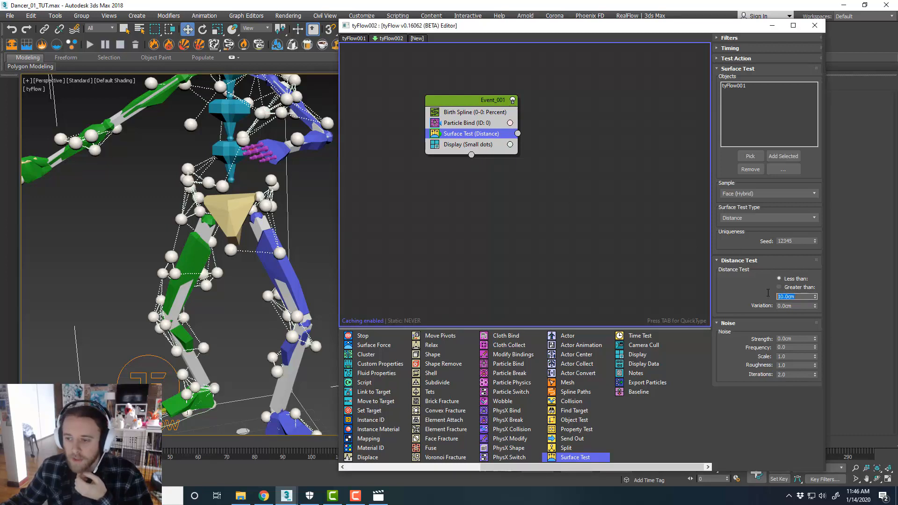
pyautogui.write('1')
pyautogui.press('Return')
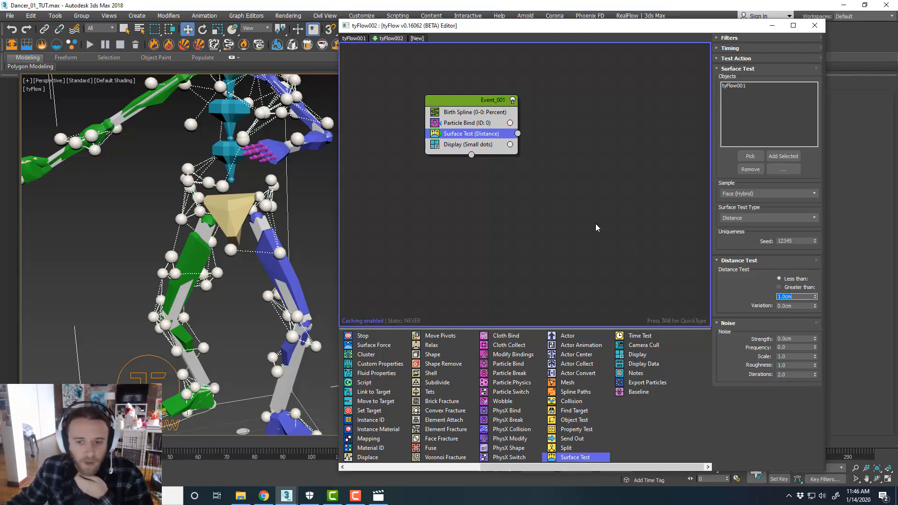
# Create a new event with a Particle Switch set to De-activate bindings and connect the Surface Test output to it
pyautogui.moveTo(595, 228); pyautogui.dragTo(591, 226, button='middle')
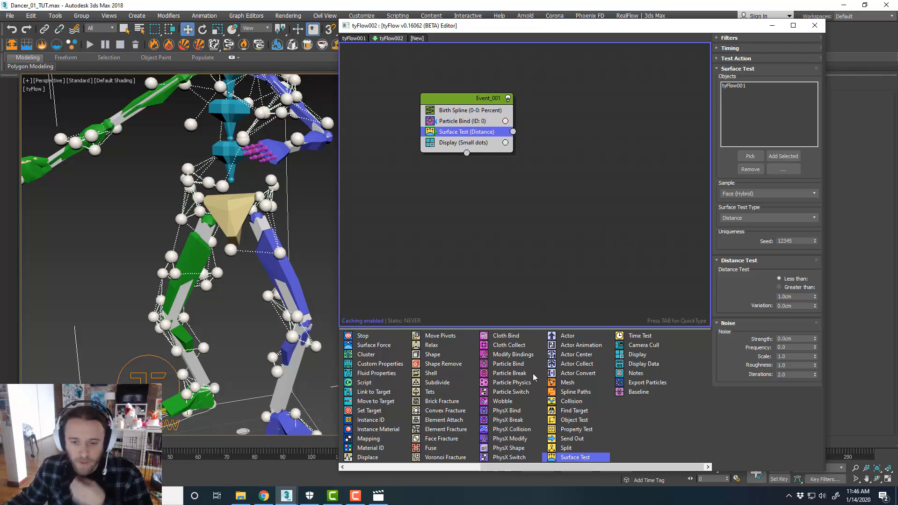
pyautogui.moveTo(524, 392); pyautogui.dragTo(548, 165)
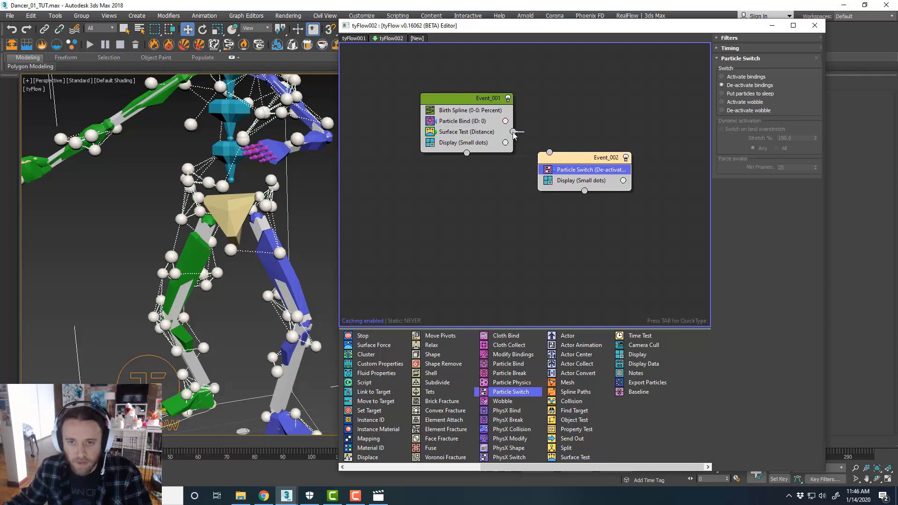
pyautogui.moveTo(520, 137); pyautogui.dragTo(549, 153)
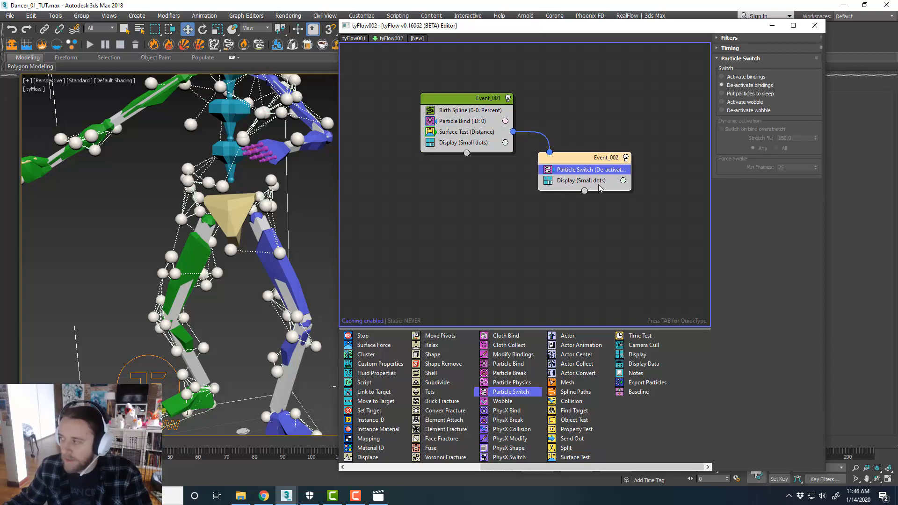
# Add an Object Bind operator to the second event and pick tyFlow001 as its bind object
pyautogui.scroll(3, 558, 385)
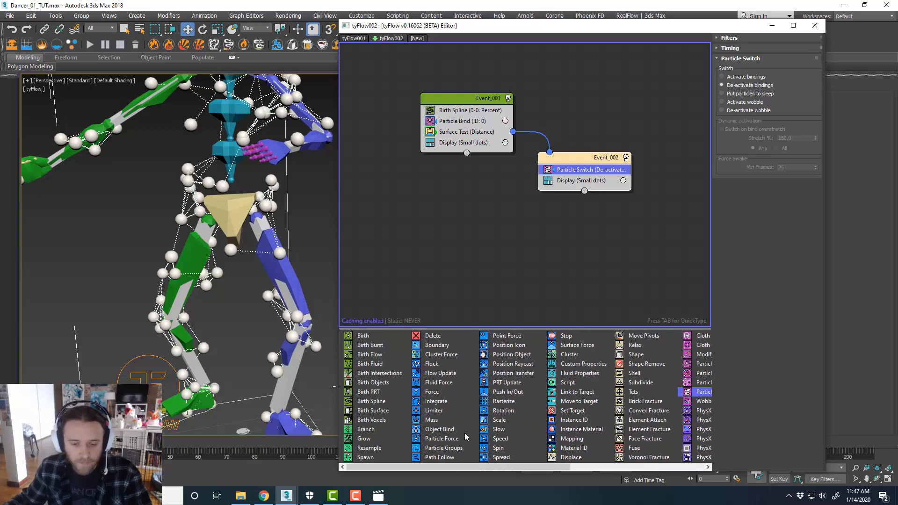
pyautogui.moveTo(448, 431); pyautogui.dragTo(583, 176)
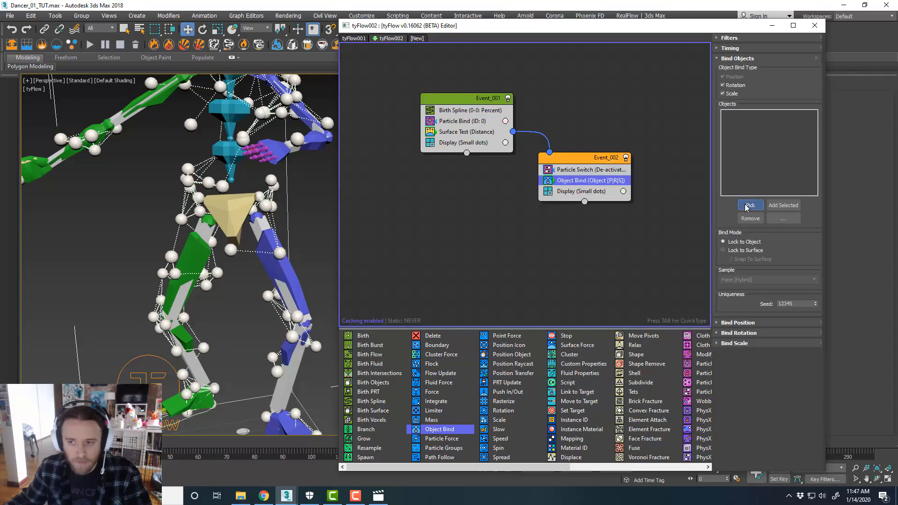
pyautogui.click(750, 205)
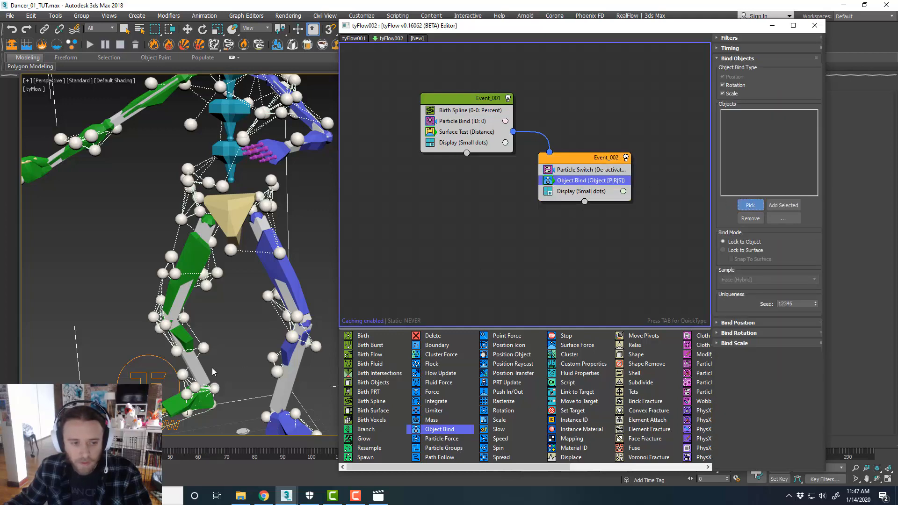
pyautogui.click(167, 363)
# Add a Force operator to the first event and set its built-in gravity strength to -0.5 cm
pyautogui.moveTo(261, 314); pyautogui.dragTo(253, 311, button='middle')
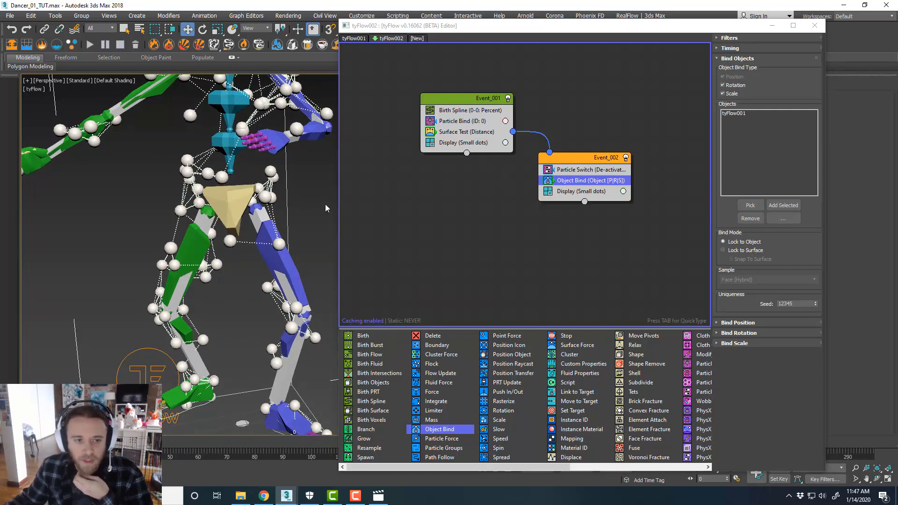
pyautogui.scroll(5, 211, 267)
pyautogui.moveTo(226, 269); pyautogui.dragTo(210, 264, button='middle')
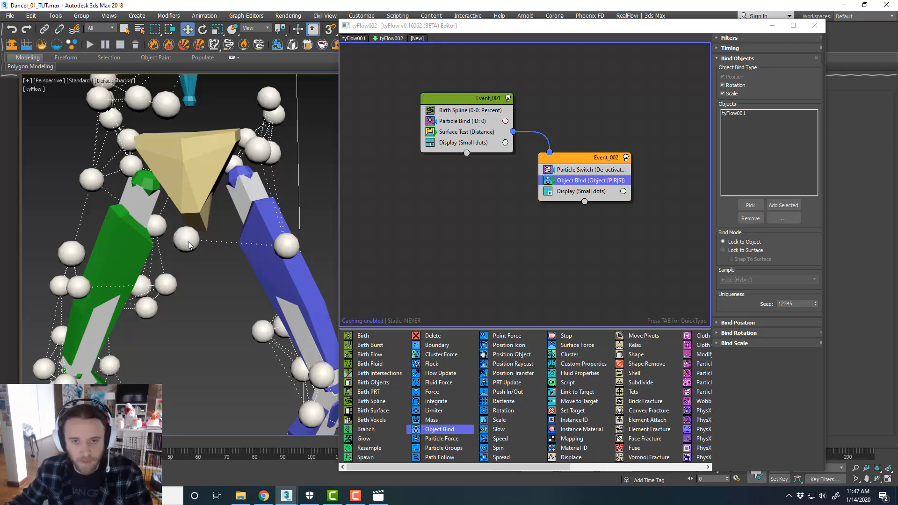
pyautogui.scroll(-3, 187, 246)
pyautogui.scroll(5, 201, 257)
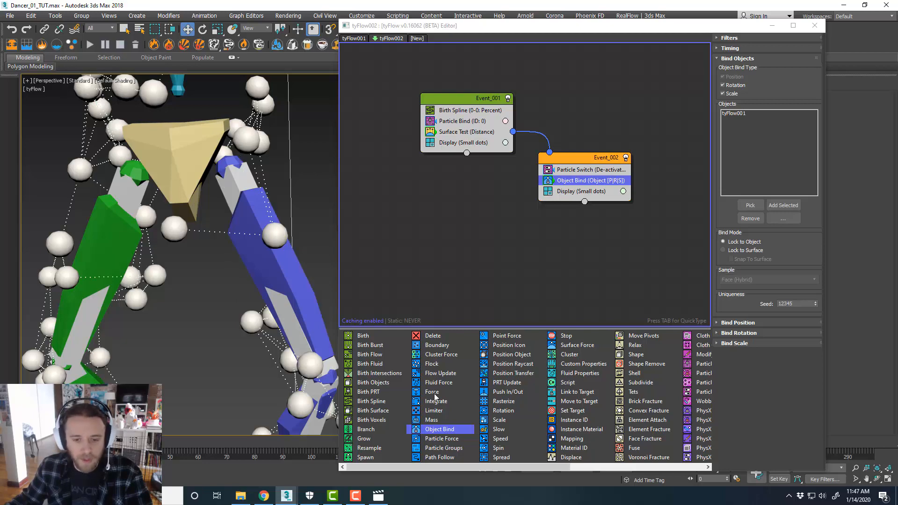
pyautogui.moveTo(433, 392); pyautogui.dragTo(463, 192)
pyautogui.moveTo(469, 135); pyautogui.dragTo(470, 138)
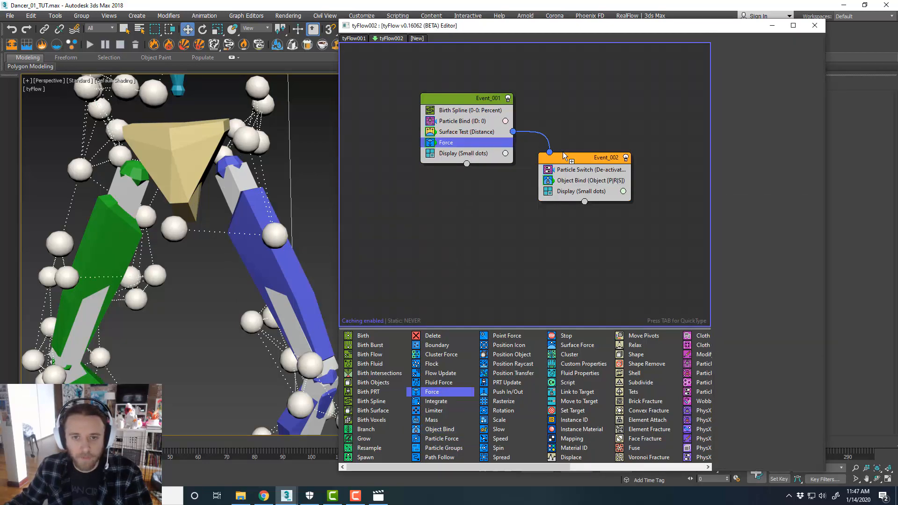
pyautogui.doubleClick(789, 212)
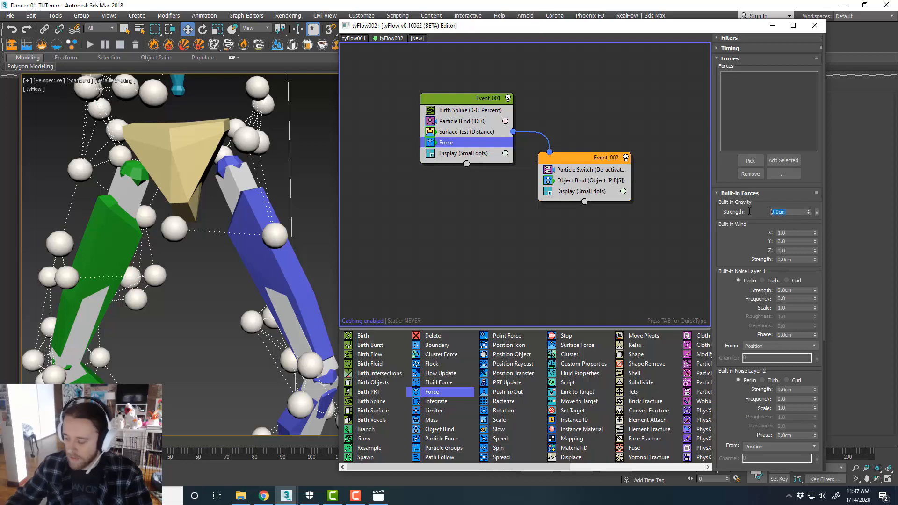
pyautogui.write('-5')
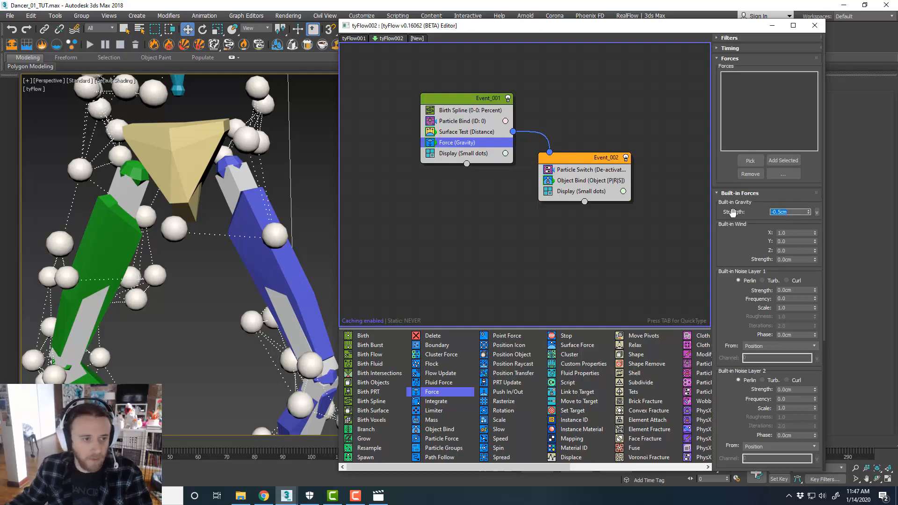
# Add a Spline Paths operator to the first event, set its mode to Particle bindings, and create a new spline path object
pyautogui.press('Return')
pyautogui.scroll(3, 207, 273)
pyautogui.moveTo(209, 273); pyautogui.dragTo(211, 263, button='middle')
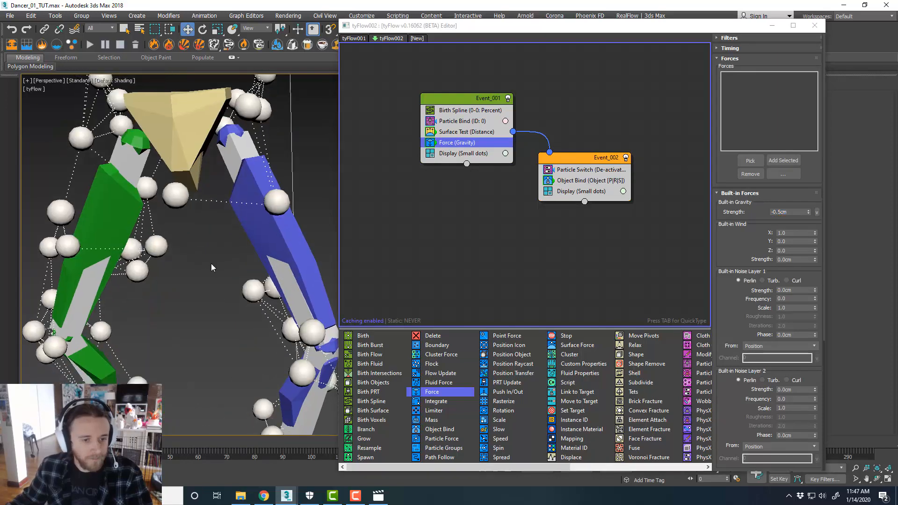
pyautogui.scroll(-3, 212, 262)
pyautogui.scroll(4, 218, 350)
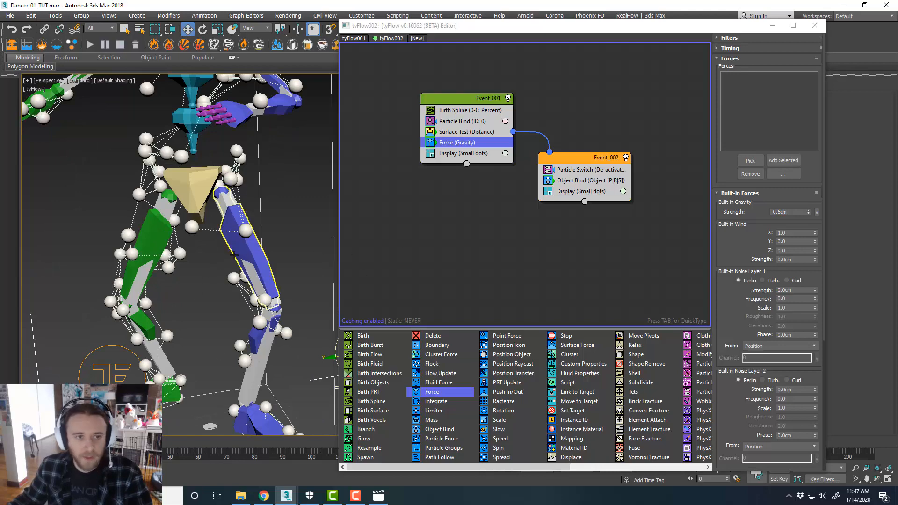
pyautogui.click(574, 239)
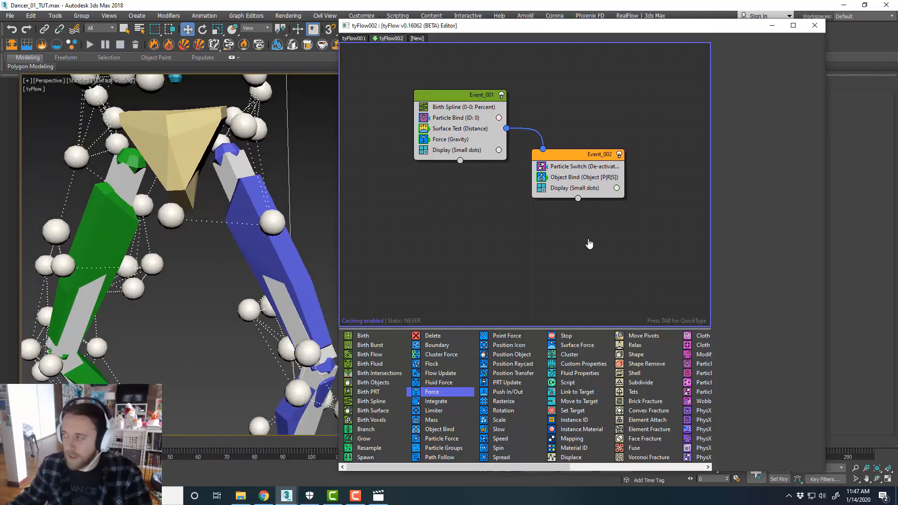
pyautogui.hscroll(3, 528, 383)
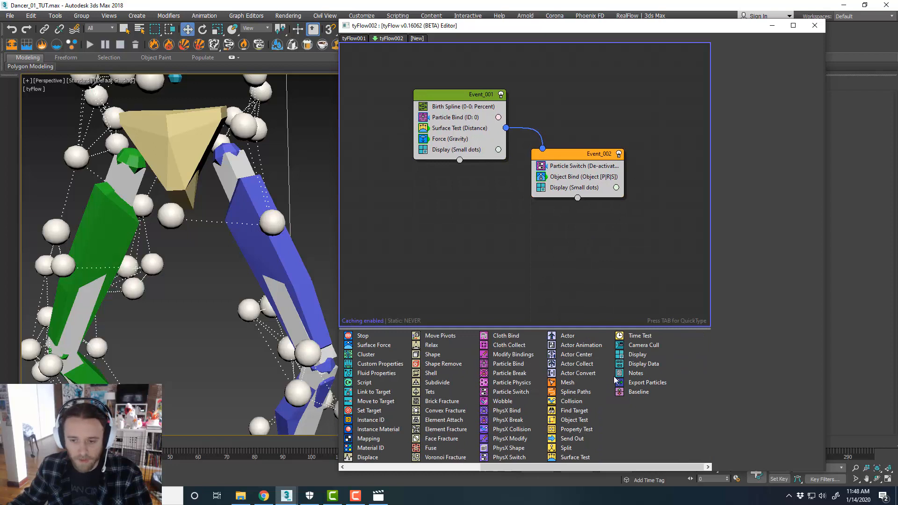
pyautogui.moveTo(578, 393); pyautogui.dragTo(512, 215)
pyautogui.moveTo(477, 148); pyautogui.dragTo(477, 148)
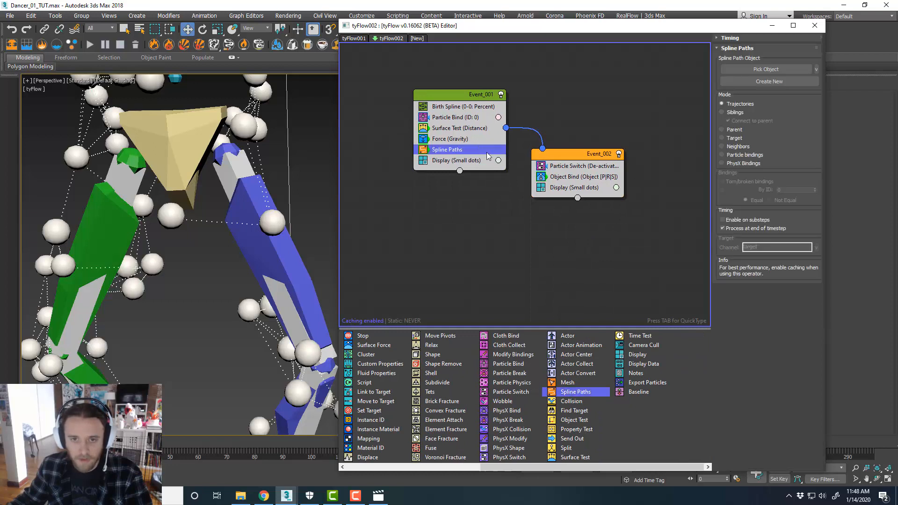
pyautogui.click(776, 82)
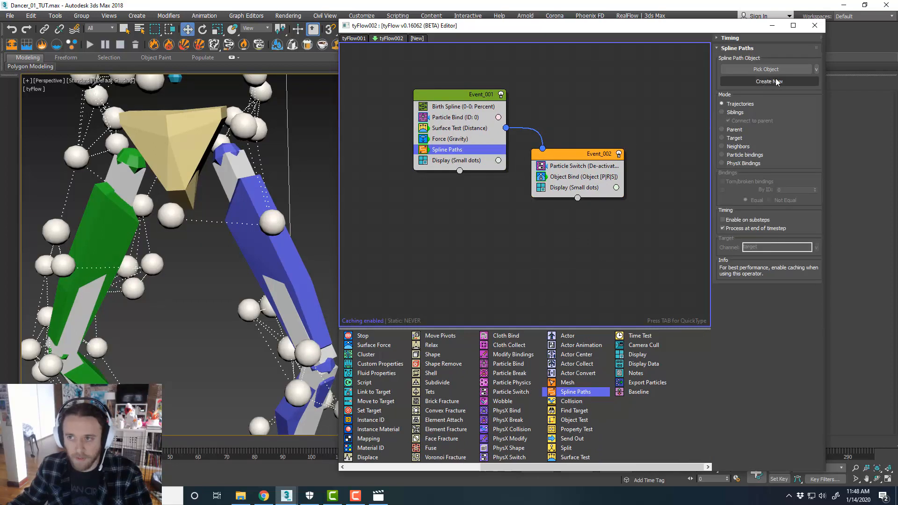
pyautogui.click(756, 155)
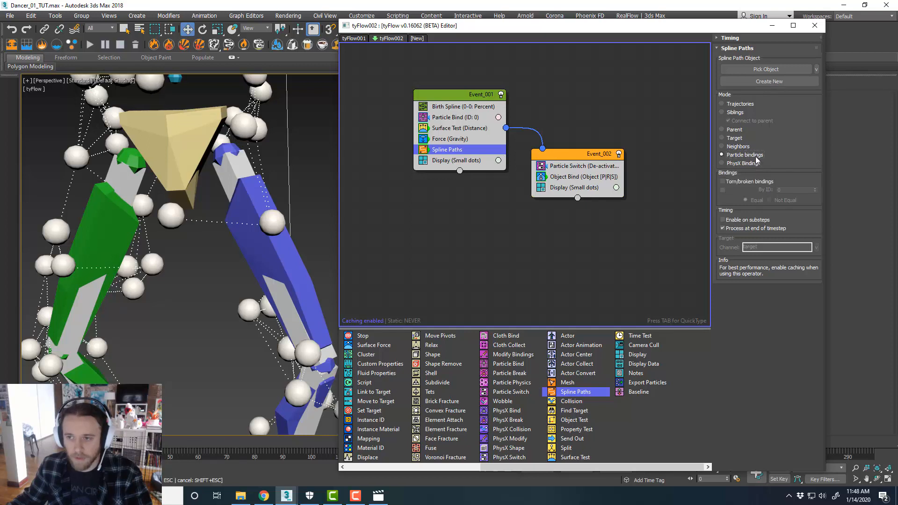
pyautogui.click(769, 82)
# Enable the tySplineMesher modifier on the new splines object and set its tube radius to 0.4 cm
pyautogui.scroll(-10, 228, 245)
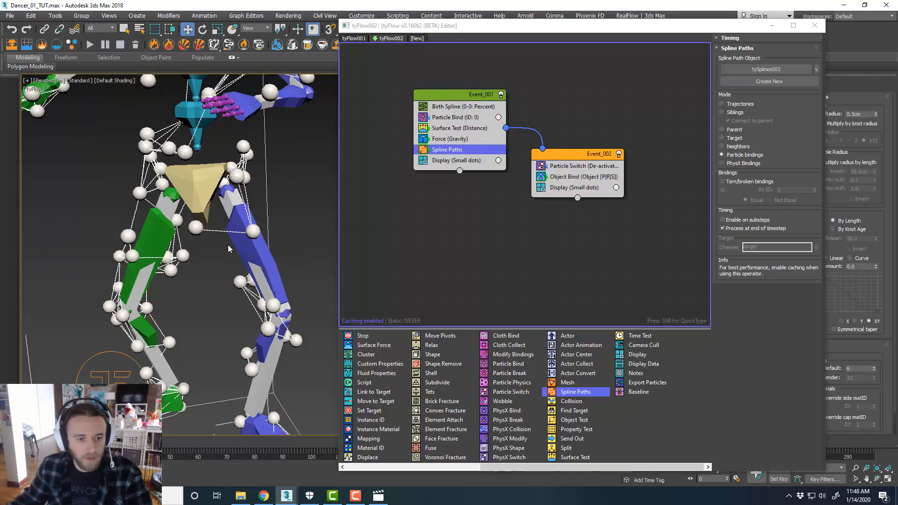
pyautogui.scroll(8, 237, 239)
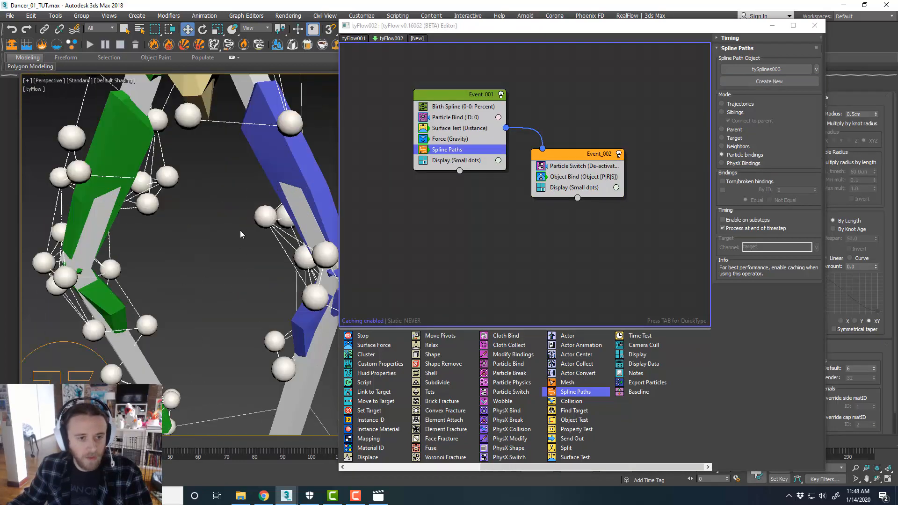
pyautogui.moveTo(464, 30); pyautogui.dragTo(897, 39)
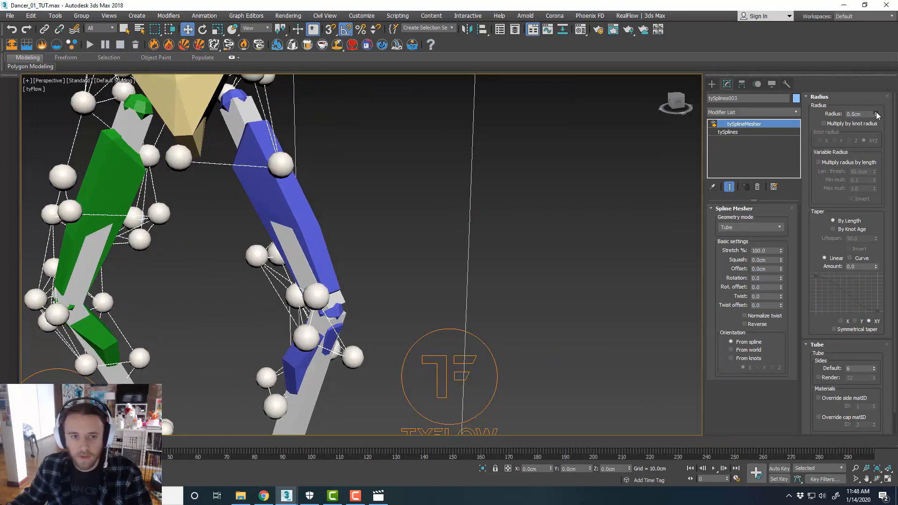
pyautogui.moveTo(876, 112); pyautogui.dragTo(876, 96)
pyautogui.click(713, 123)
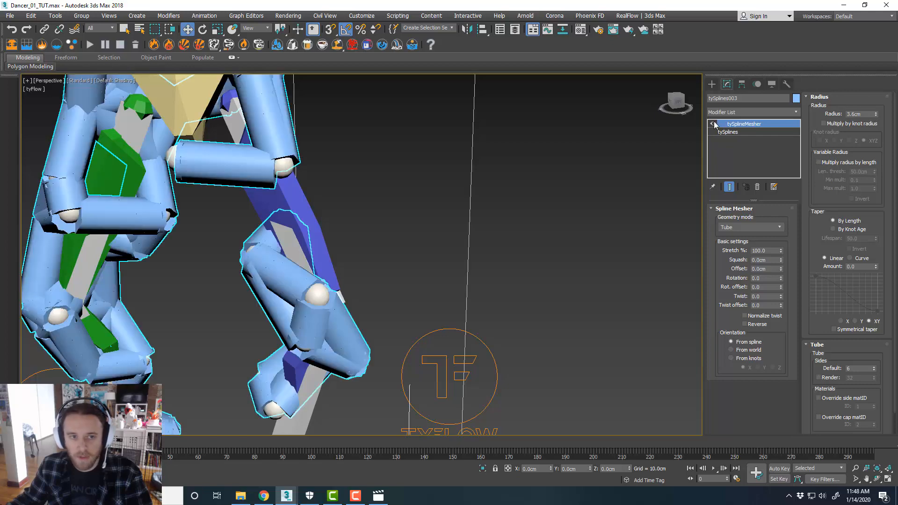
pyautogui.moveTo(877, 120); pyautogui.dragTo(877, 132)
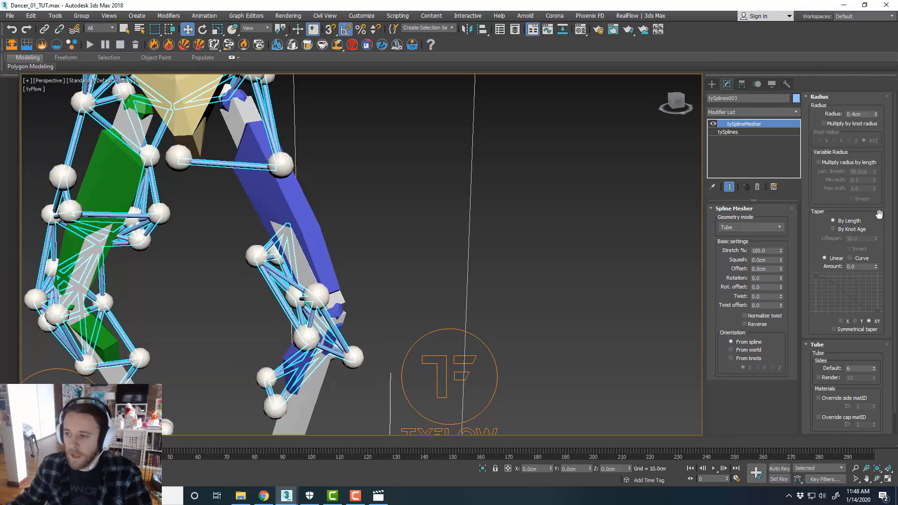
# Examine the tySplines object's spline path settings and the generated splines around the dancer
pyautogui.moveTo(879, 213); pyautogui.dragTo(875, 173)
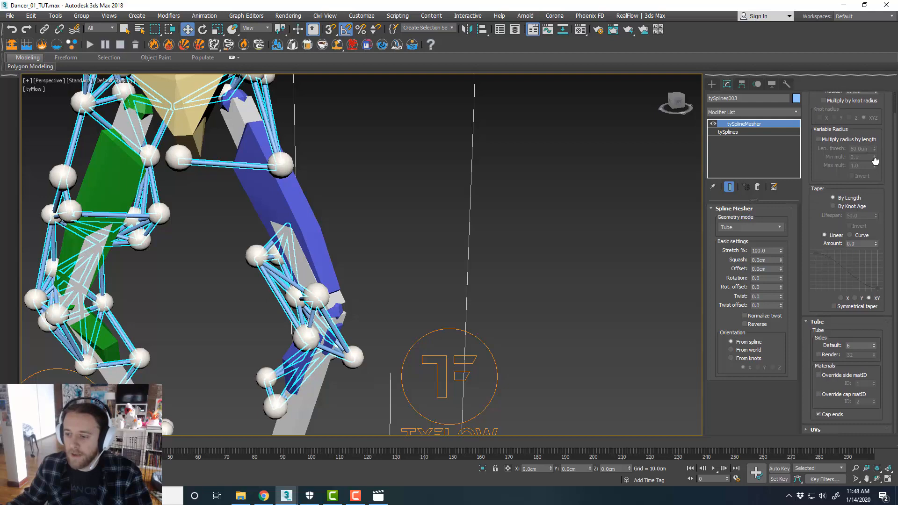
pyautogui.click(748, 132)
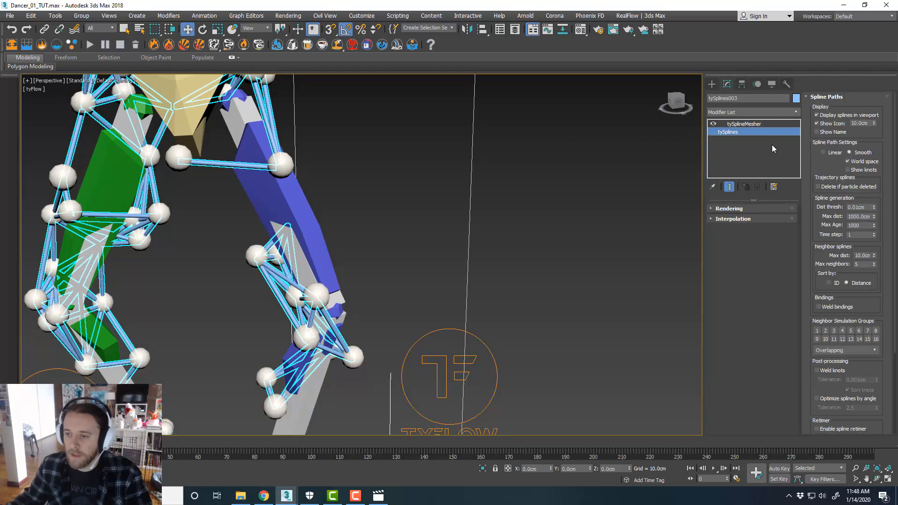
pyautogui.scroll(-3, 262, 263)
pyautogui.scroll(2, 237, 290)
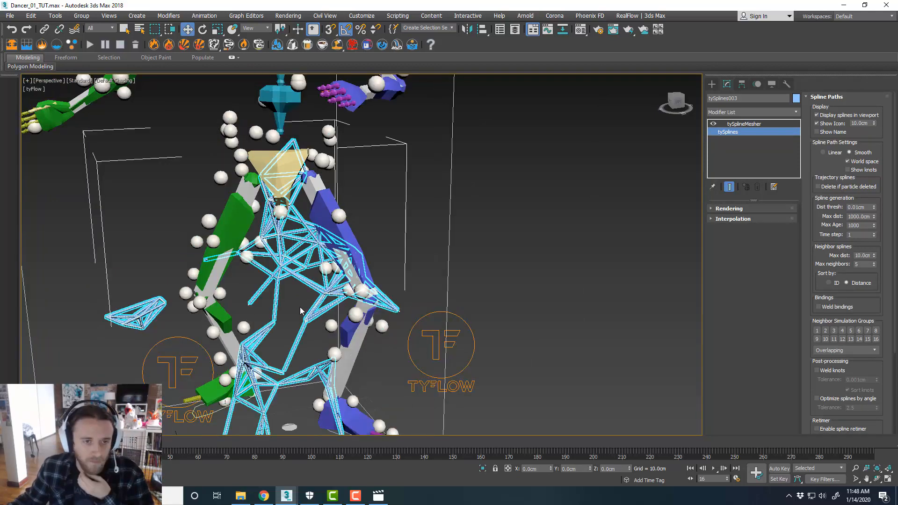
pyautogui.scroll(-2, 300, 308)
pyautogui.scroll(2, 300, 311)
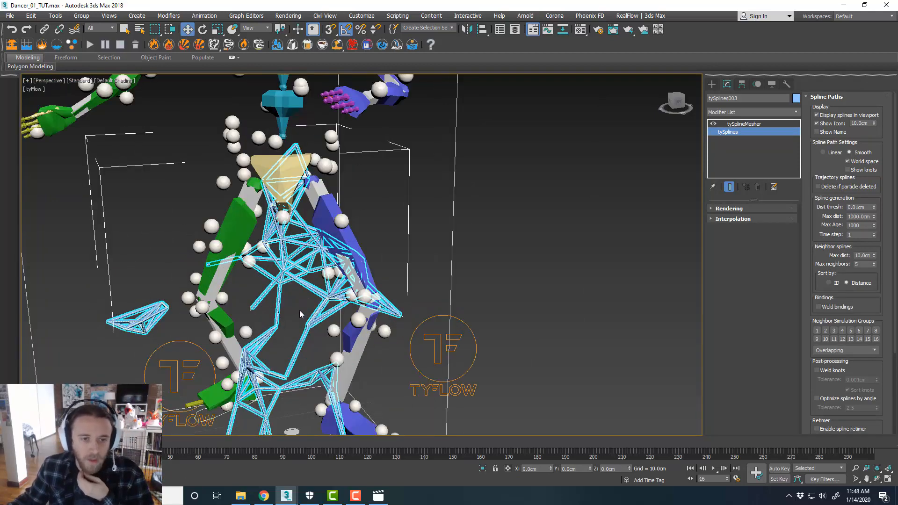
pyautogui.scroll(-2, 305, 318)
pyautogui.moveTo(305, 319); pyautogui.dragTo(300, 307, button='middle')
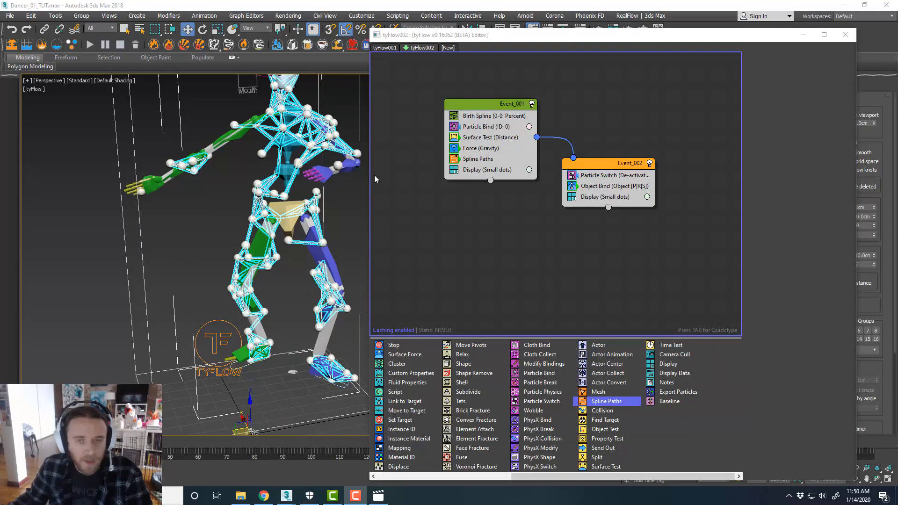
# In tyFlow001, add a Mesh operator to its event and turn off Render Only
pyautogui.click(386, 48)
pyautogui.moveTo(585, 181); pyautogui.dragTo(567, 203, button='middle')
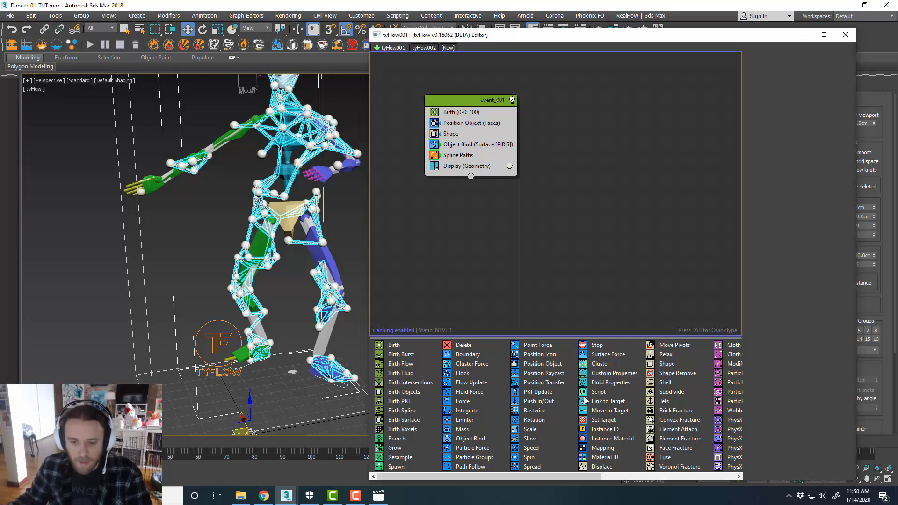
pyautogui.hscroll(3, 585, 400)
pyautogui.moveTo(595, 395); pyautogui.dragTo(479, 157)
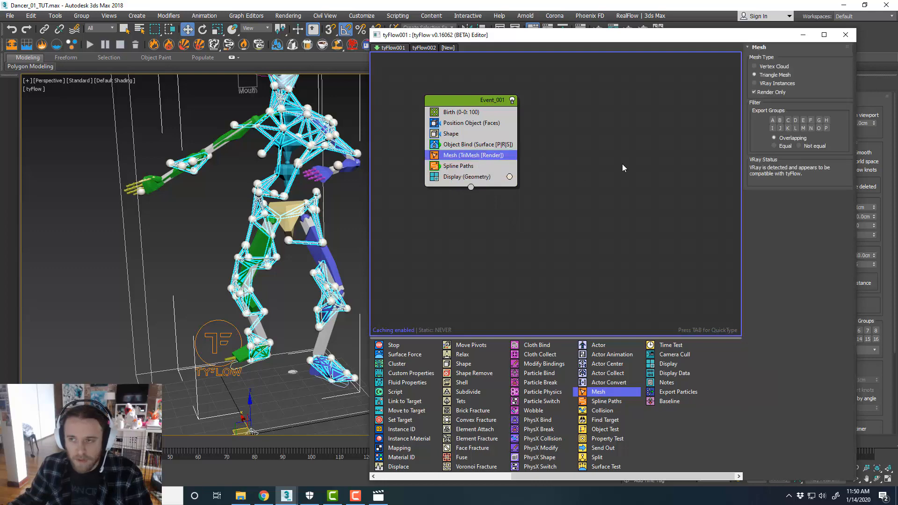
pyautogui.click(755, 92)
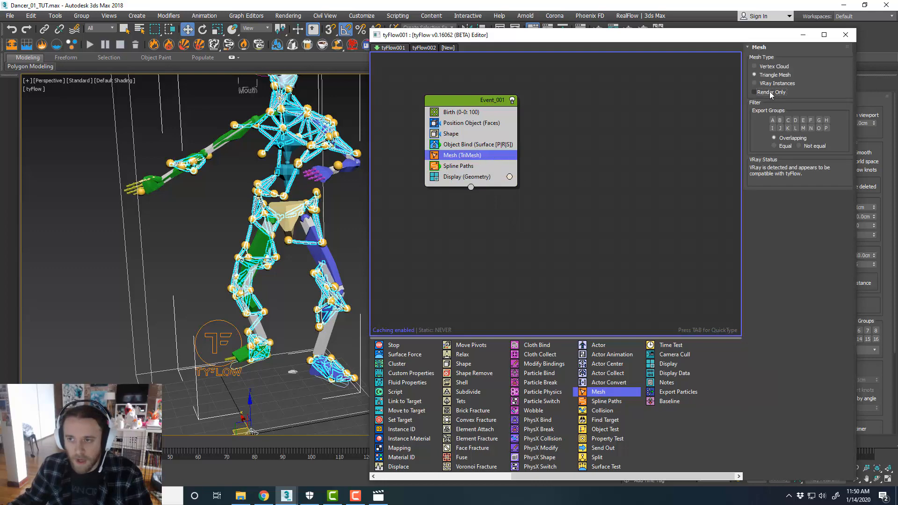
pyautogui.scroll(3, 298, 161)
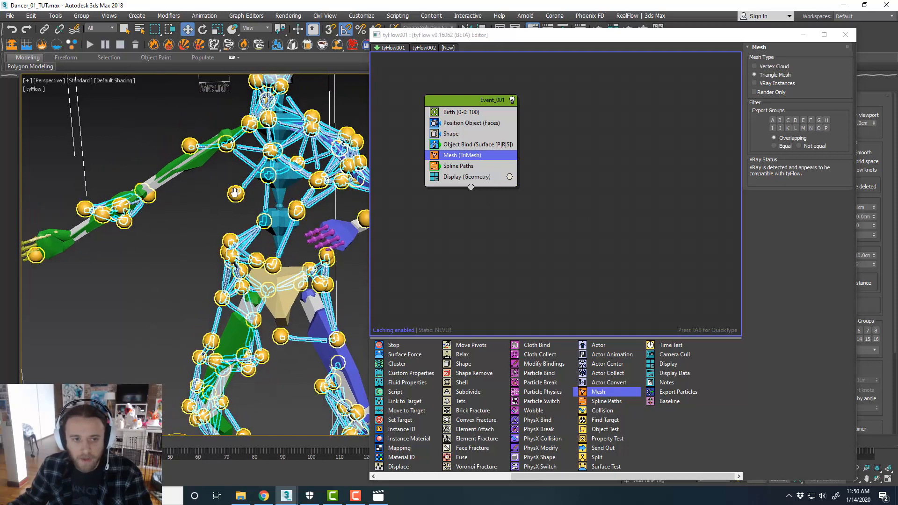
pyautogui.moveTo(253, 191); pyautogui.dragTo(241, 189, button='middle')
# In tyFlow002, disable the Display operators in both events
pyautogui.click(423, 47)
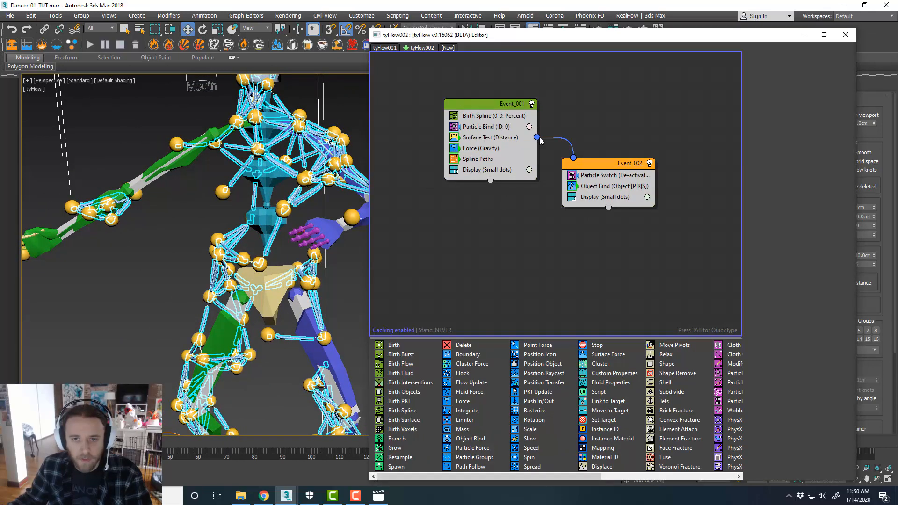
pyautogui.click(454, 170)
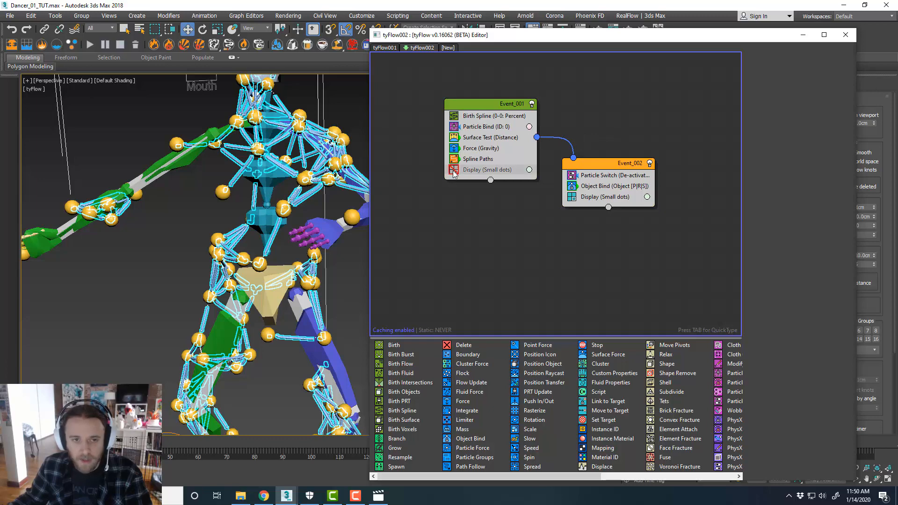
pyautogui.click(572, 197)
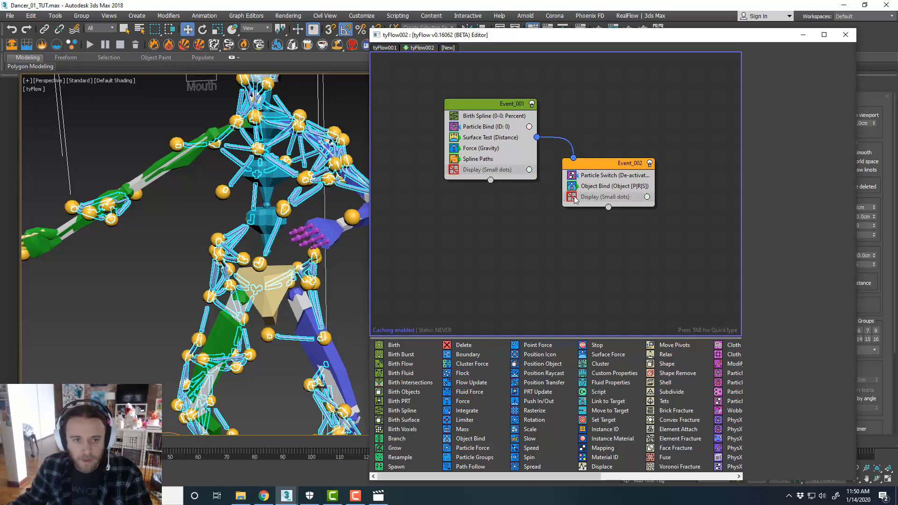
# Copy the first event's Spline Paths operator and paste it as an instance into the second event
pyautogui.click(505, 160)
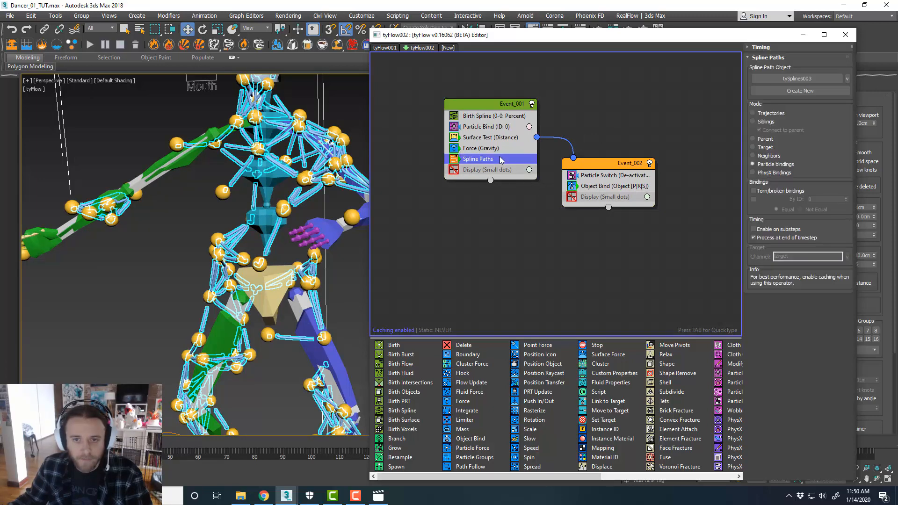
pyautogui.click(487, 219)
pyautogui.scroll(6, 293, 203)
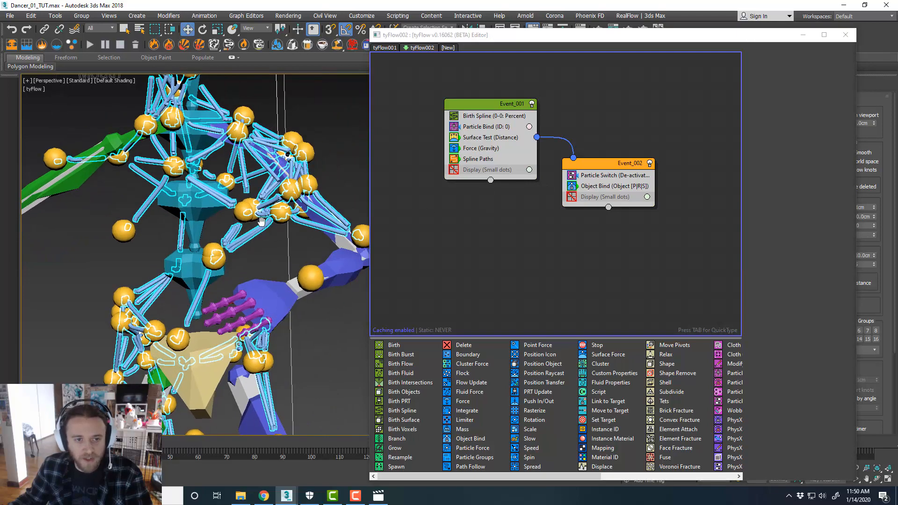
pyautogui.keyDown('alt'); pyautogui.moveTo(269, 205); pyautogui.dragTo(299, 220, button='middle'); pyautogui.keyUp('alt')
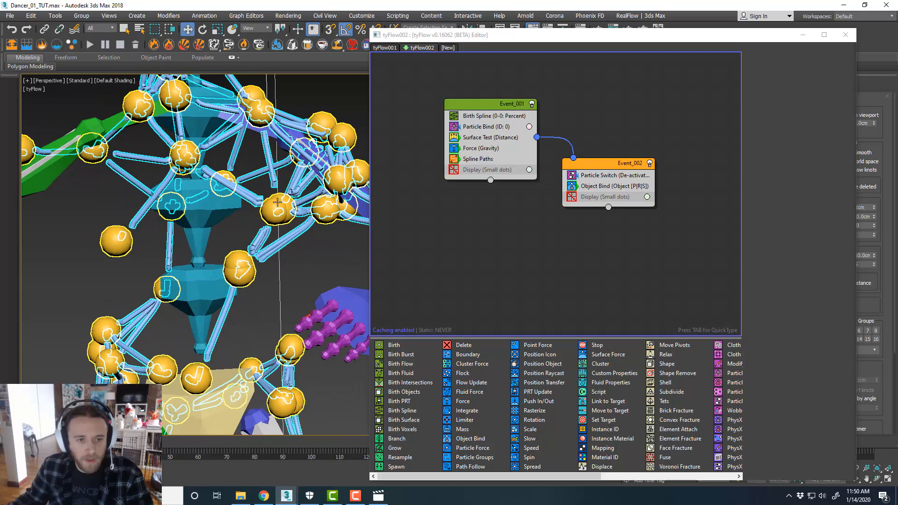
pyautogui.scroll(3, 279, 210)
pyautogui.scroll(-5, 279, 210)
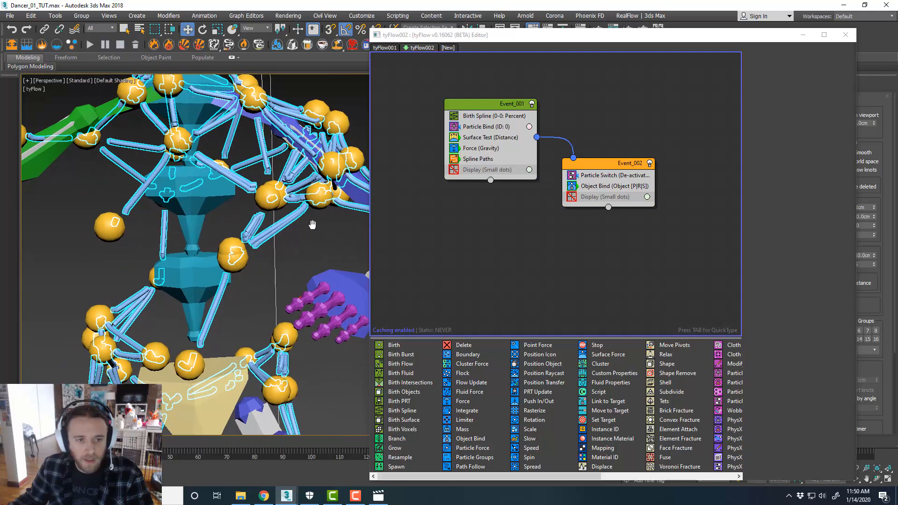
pyautogui.click(485, 160)
pyautogui.rightClick(482, 161)
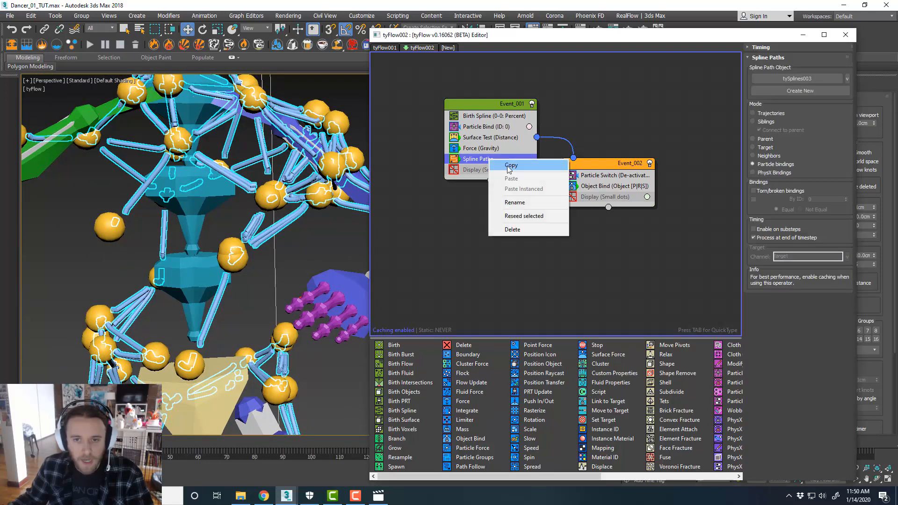
pyautogui.click(479, 162)
pyautogui.rightClick(584, 187)
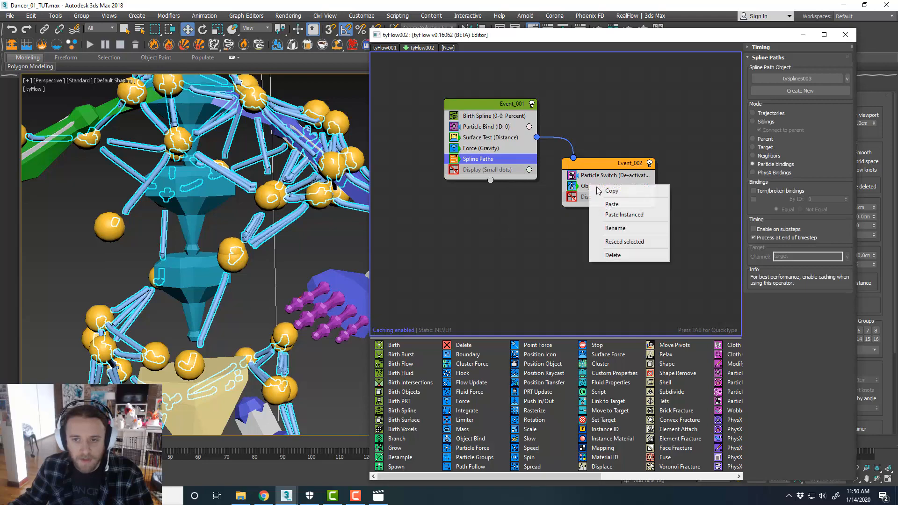
pyautogui.click(615, 215)
# Set the second event's Object Bind mode to Lock to Surface
pyautogui.scroll(-4, 260, 210)
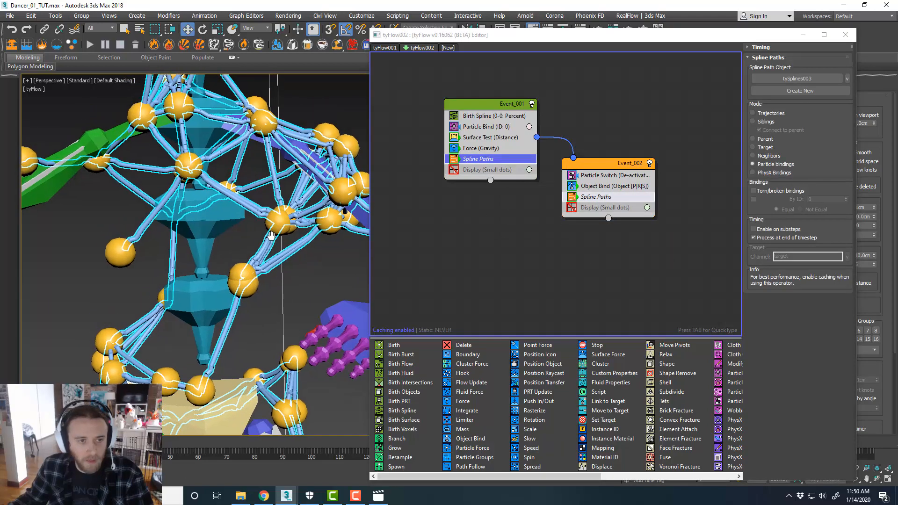
pyautogui.keyDown('alt'); pyautogui.moveTo(290, 220); pyautogui.dragTo(319, 202, button='middle'); pyautogui.keyUp('alt')
pyautogui.scroll(2, 227, 172)
pyautogui.scroll(-3, 272, 192)
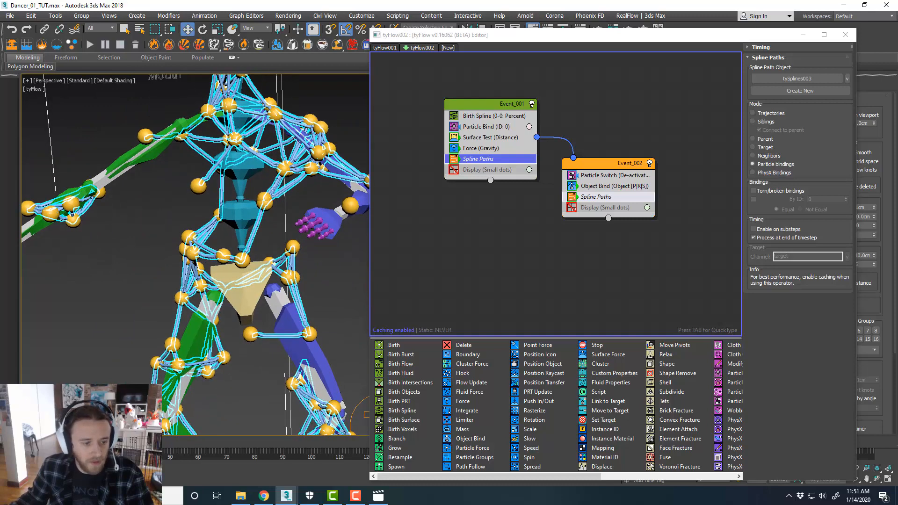
pyautogui.scroll(3, 241, 272)
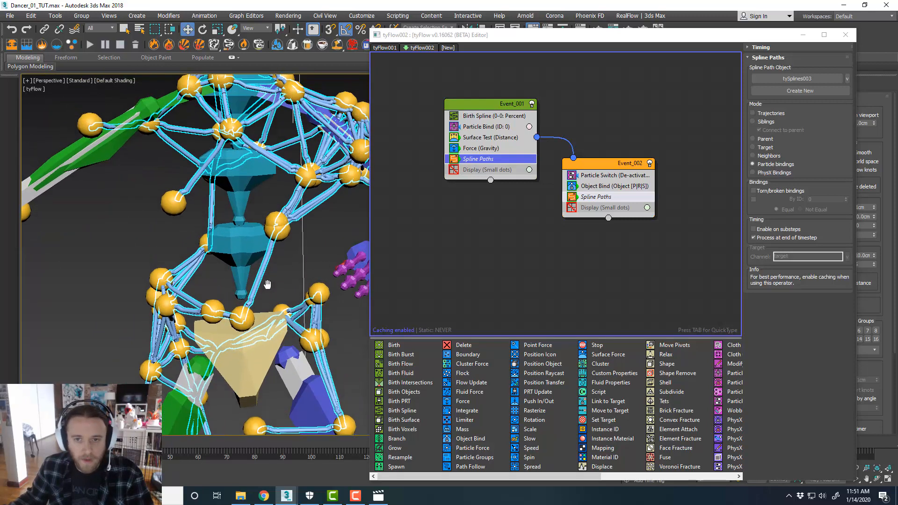
pyautogui.click(592, 186)
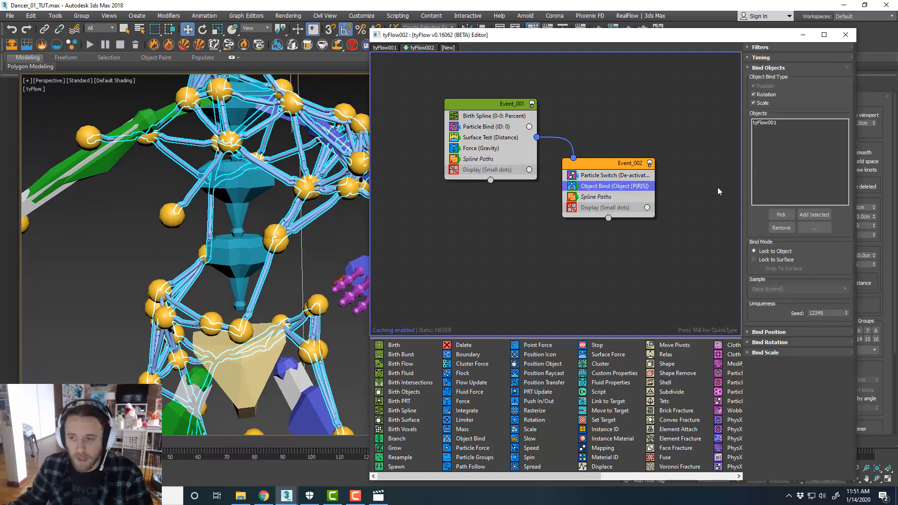
pyautogui.click(776, 260)
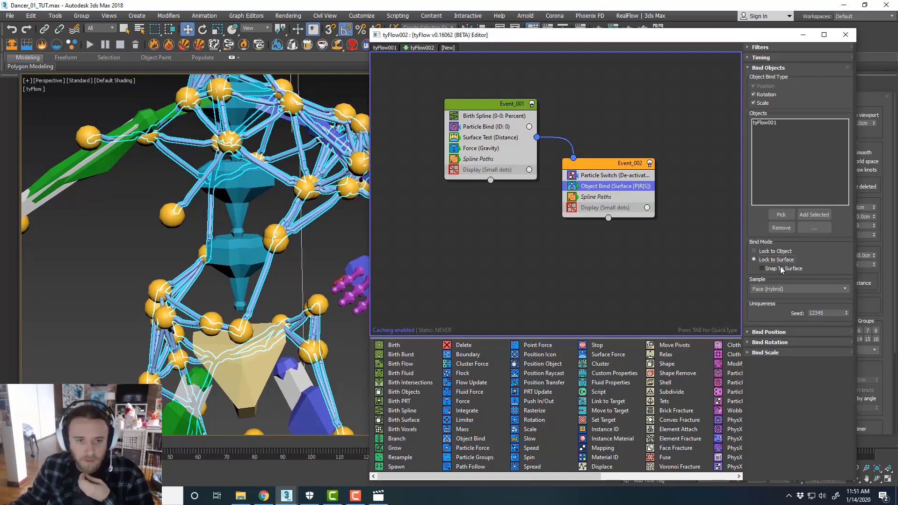
# Enable Snap To Surface for the second event's Object Bind operator
pyautogui.click(781, 269)
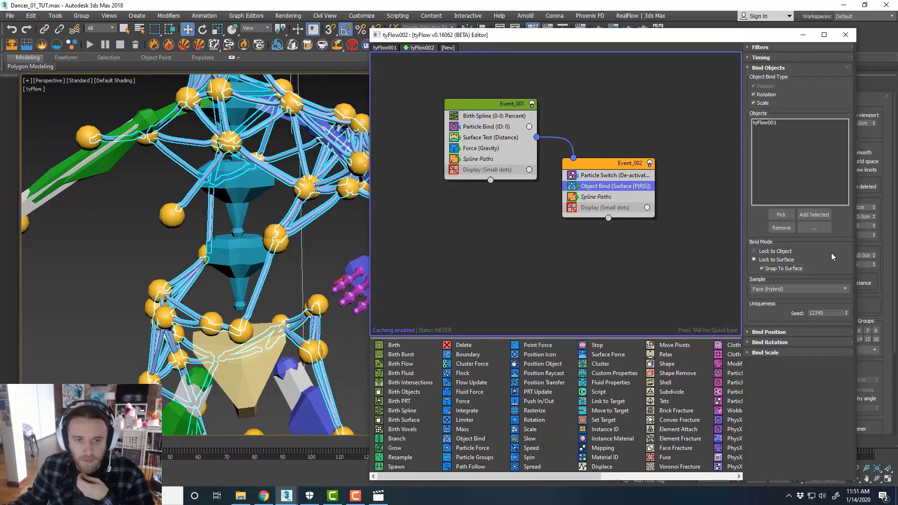
pyautogui.scroll(-3, 247, 176)
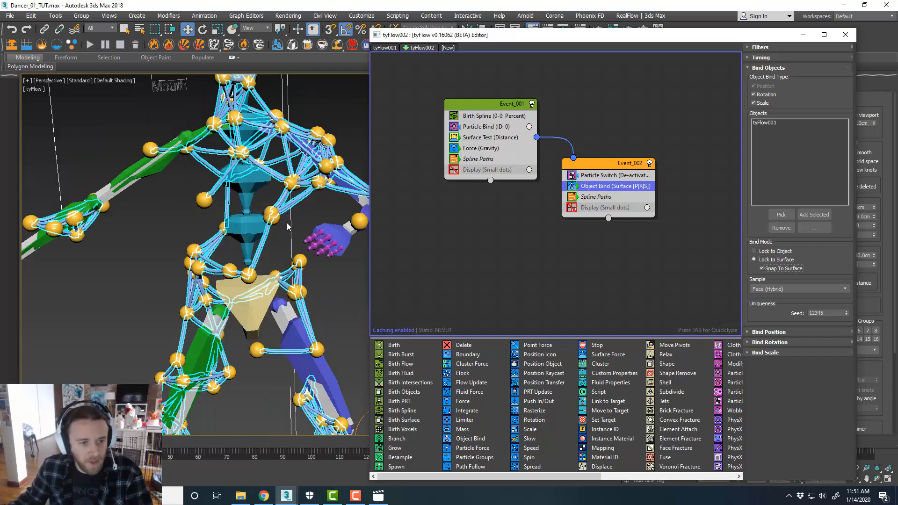
# Orbit, zoom and play the animation to examine how the bound particles and splines follow the dancer's torso
pyautogui.moveTo(287, 223); pyautogui.dragTo(279, 191, button='middle')
pyautogui.scroll(6, 279, 192)
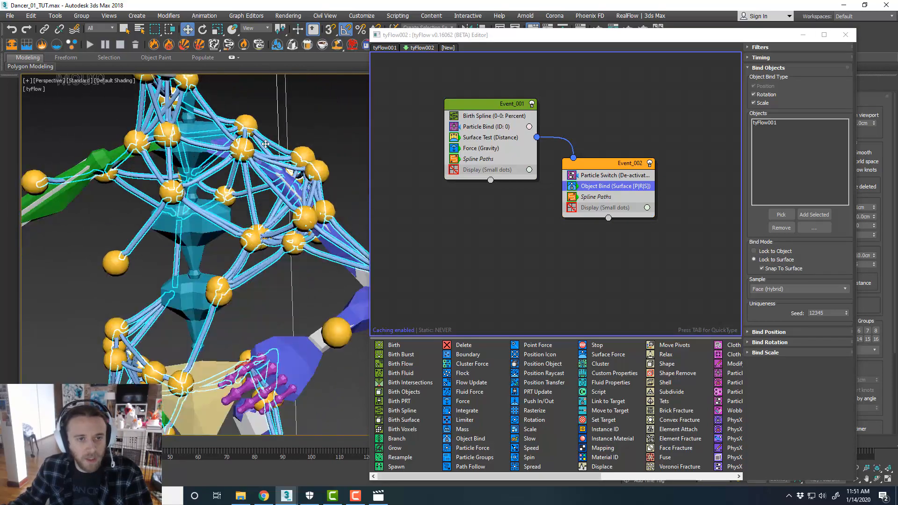
pyautogui.scroll(-2, 283, 136)
pyautogui.moveTo(329, 166); pyautogui.dragTo(316, 159, button='middle')
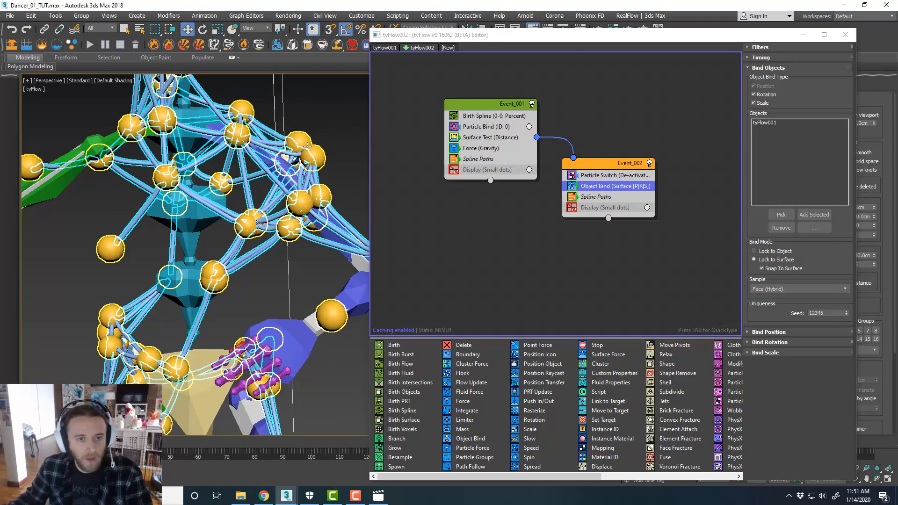
pyautogui.moveTo(318, 127); pyautogui.dragTo(337, 161, button='middle')
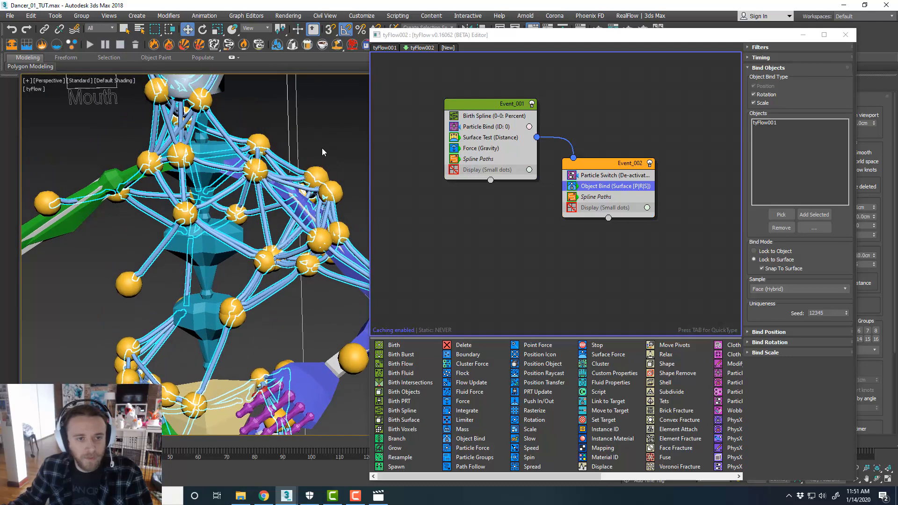
pyautogui.click(322, 148)
pyautogui.scroll(-5, 334, 148)
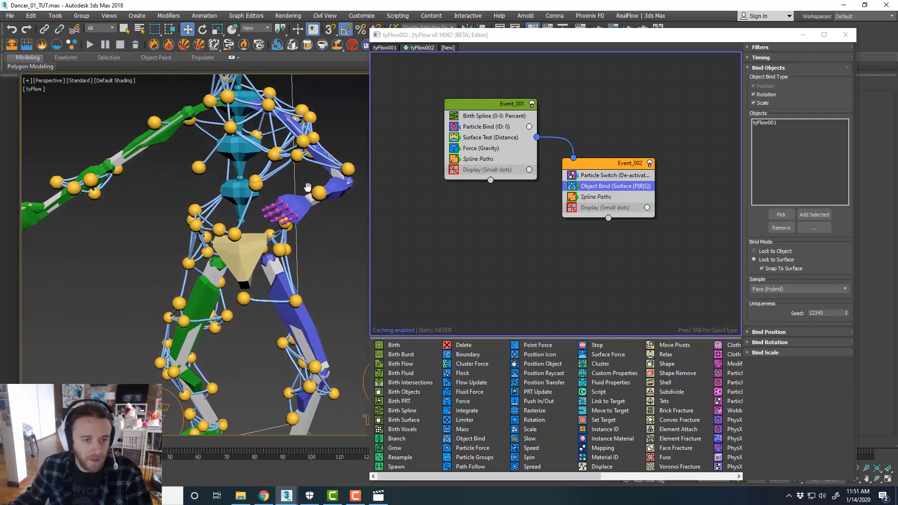
pyautogui.scroll(5, 271, 185)
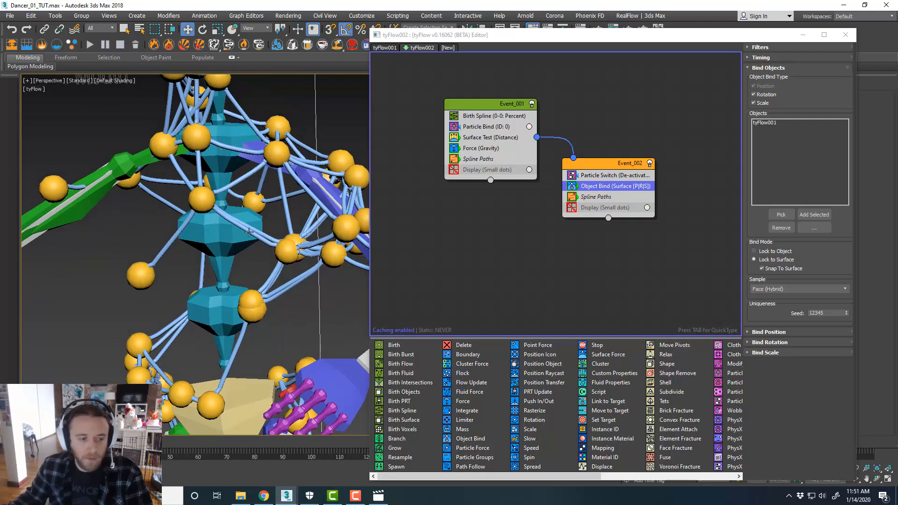
pyautogui.press('/')
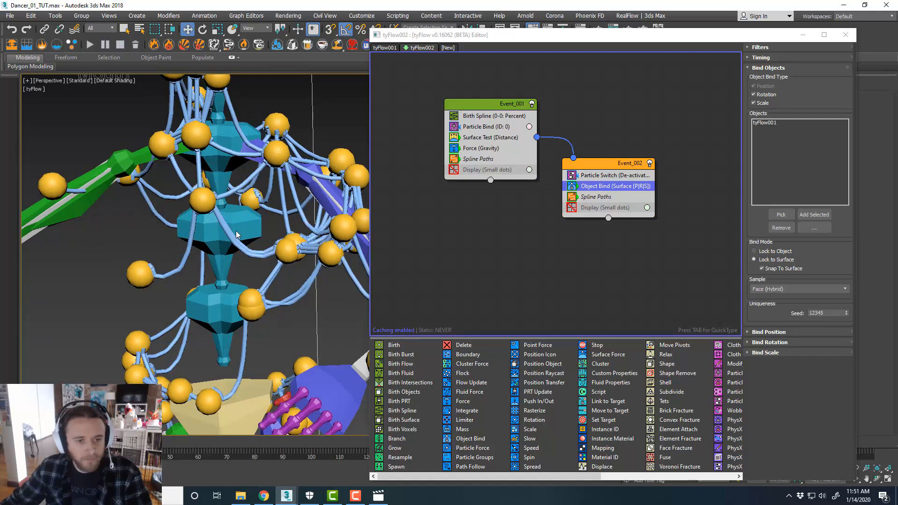
pyautogui.scroll(-5, 285, 243)
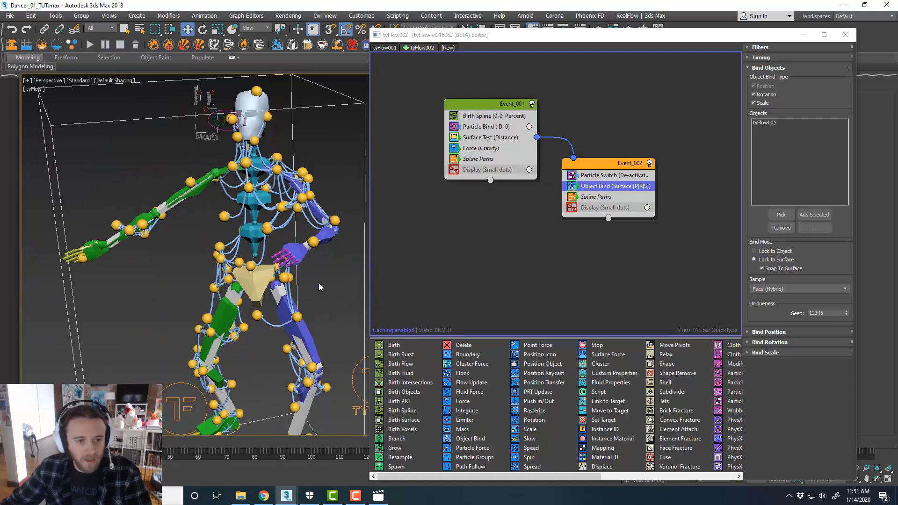
# Move the tyFlow editor aside and hide bone objects in the viewport by category
pyautogui.moveTo(548, 40); pyautogui.dragTo(372, 73)
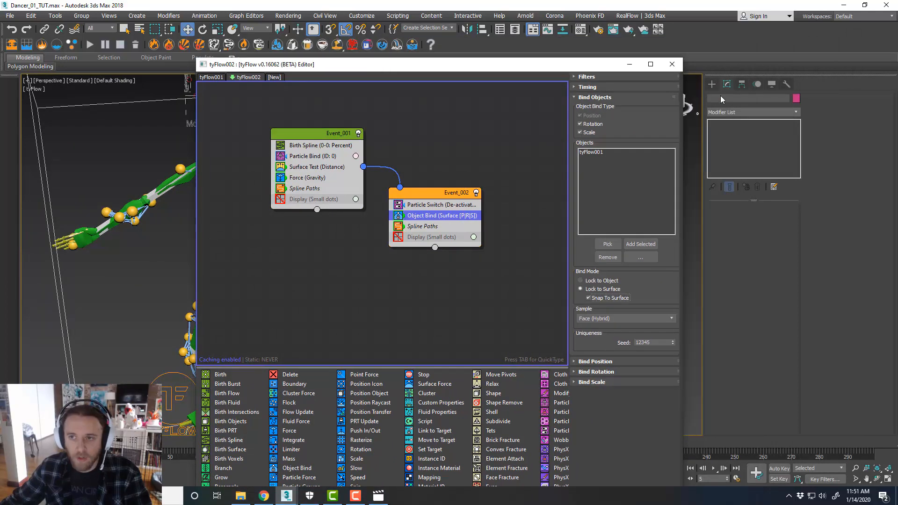
pyautogui.click(755, 86)
pyautogui.moveTo(552, 65); pyautogui.dragTo(897, 84)
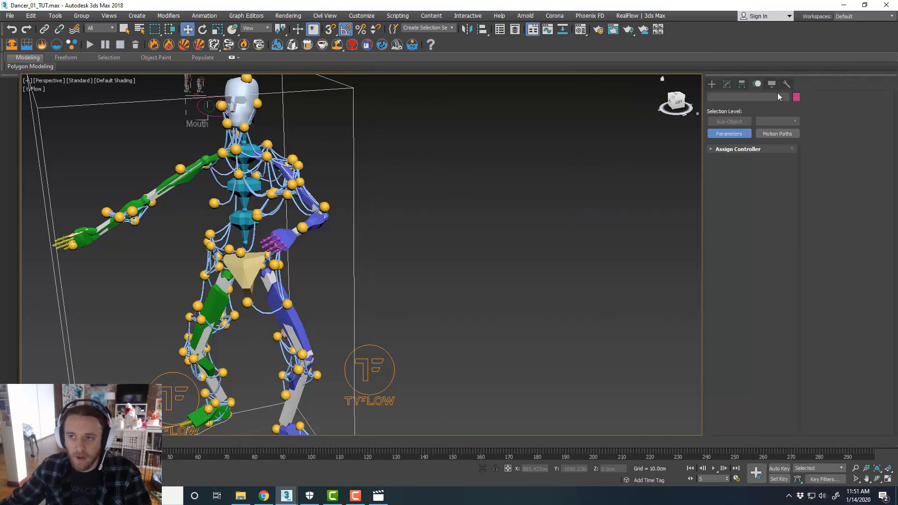
pyautogui.click(771, 85)
pyautogui.click(734, 241)
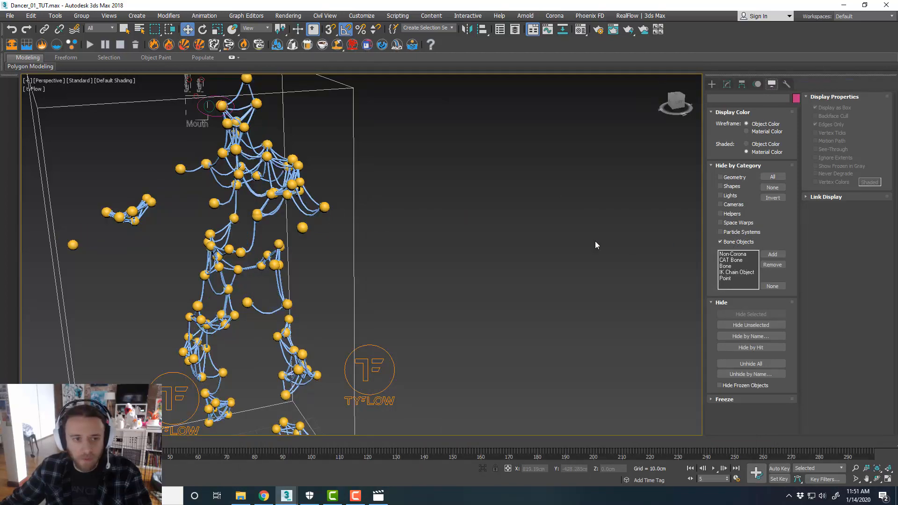
# Select the tySplines003 object and open its tySplines modifier settings
pyautogui.moveTo(325, 238); pyautogui.dragTo(410, 183, button='middle')
pyautogui.keyDown('alt'); pyautogui.moveTo(411, 183); pyautogui.dragTo(402, 232, button='middle'); pyautogui.keyUp('alt')
pyautogui.scroll(-2, 386, 222)
pyautogui.scroll(2, 386, 222)
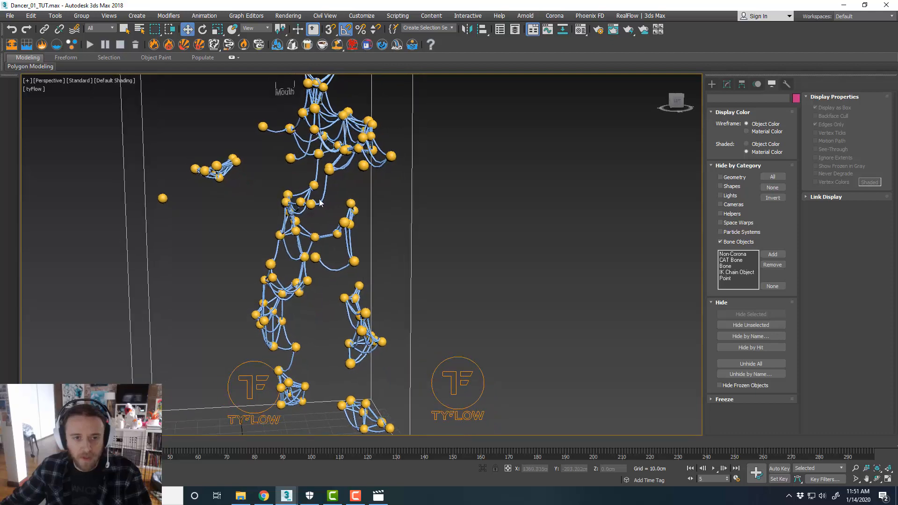
pyautogui.scroll(8, 320, 202)
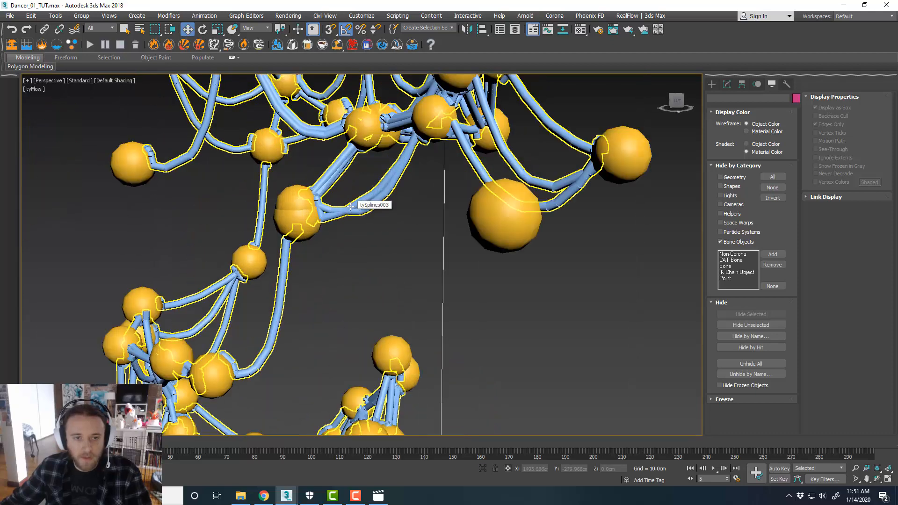
pyautogui.click(350, 206)
pyautogui.scroll(-5, 436, 209)
pyautogui.moveTo(514, 222); pyautogui.dragTo(489, 252, button='middle')
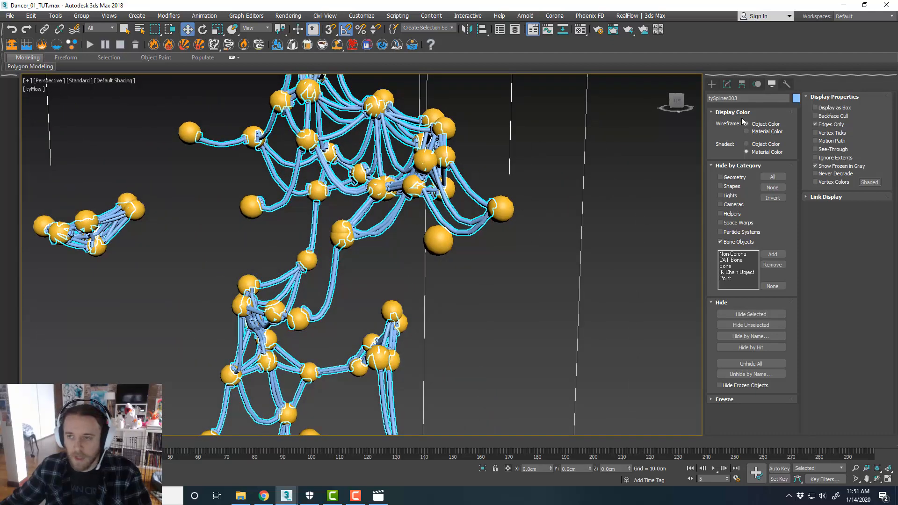
pyautogui.click(732, 88)
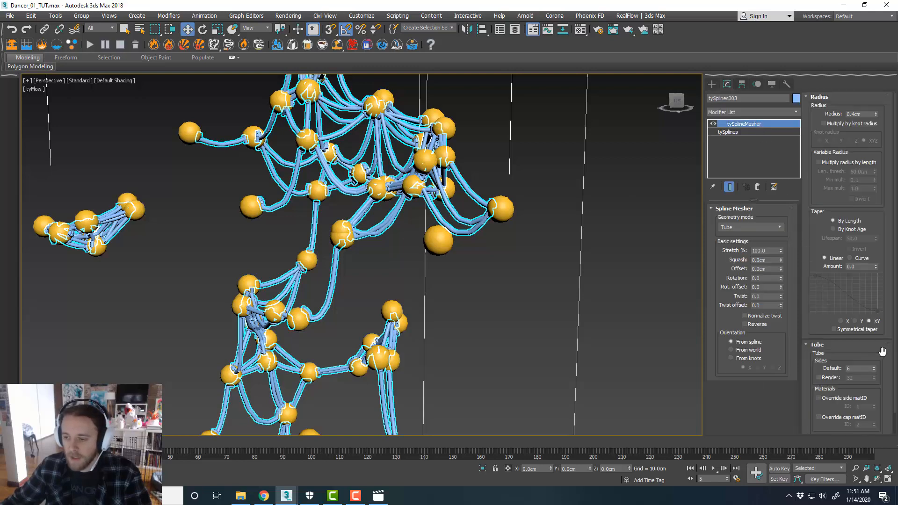
pyautogui.click(754, 133)
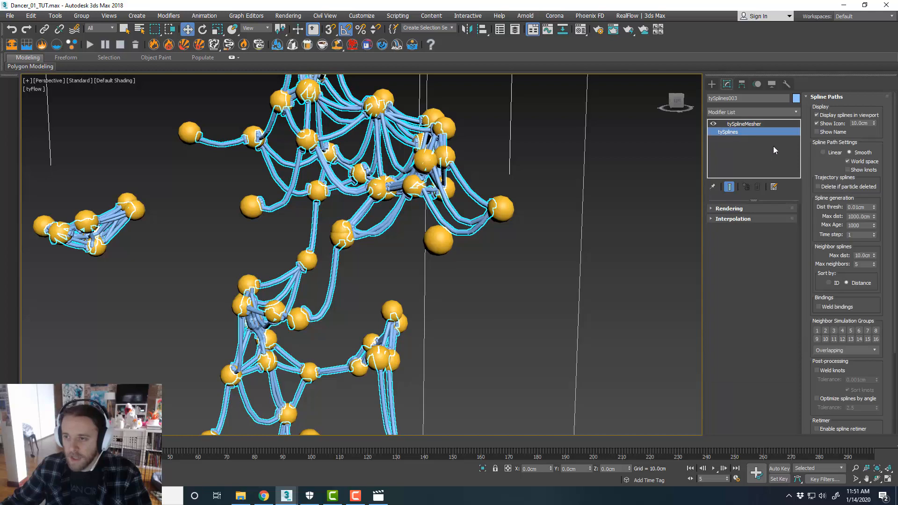
# Enable Weld bindings and Weld knots in the tySplines modifier
pyautogui.scroll(-2, 841, 272)
pyautogui.click(839, 270)
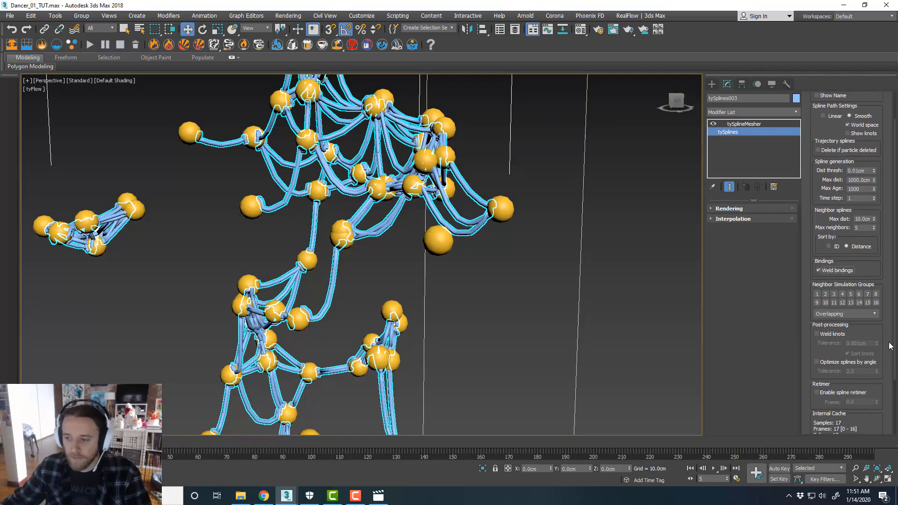
pyautogui.scroll(-1, 886, 339)
pyautogui.click(816, 321)
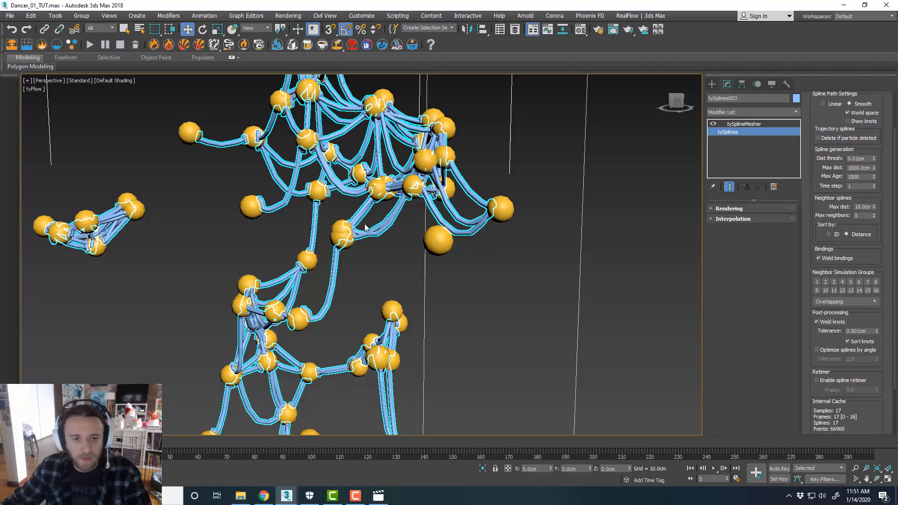
# Zoom and orbit around the torso to examine the welded spline connections between particles
pyautogui.scroll(3, 365, 229)
pyautogui.scroll(-3, 366, 229)
pyautogui.moveTo(380, 109); pyautogui.dragTo(405, 142, button='middle')
pyautogui.scroll(2, 406, 142)
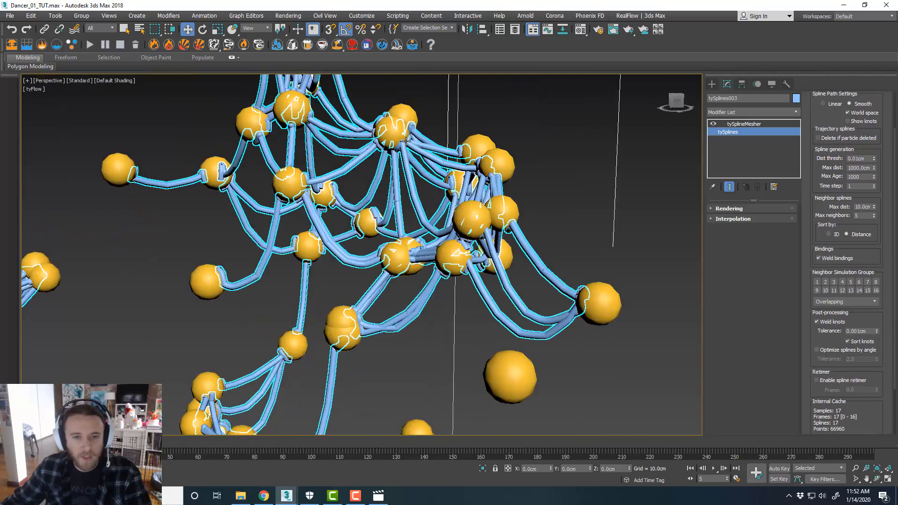
pyautogui.scroll(2, 406, 142)
pyautogui.scroll(-2, 460, 156)
pyautogui.keyDown('alt'); pyautogui.moveTo(459, 155); pyautogui.dragTo(454, 179, button='middle'); pyautogui.keyUp('alt')
pyautogui.scroll(-3, 484, 162)
pyautogui.scroll(4, 500, 169)
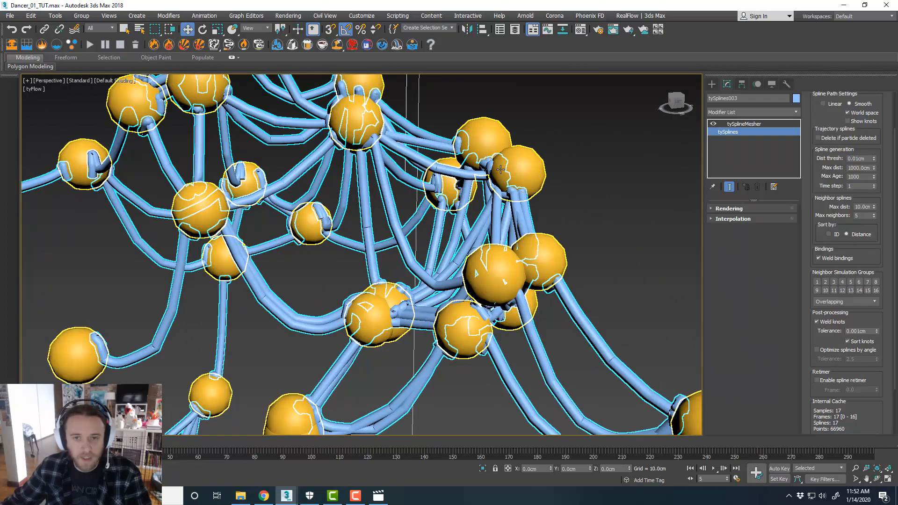
pyautogui.scroll(-2, 467, 152)
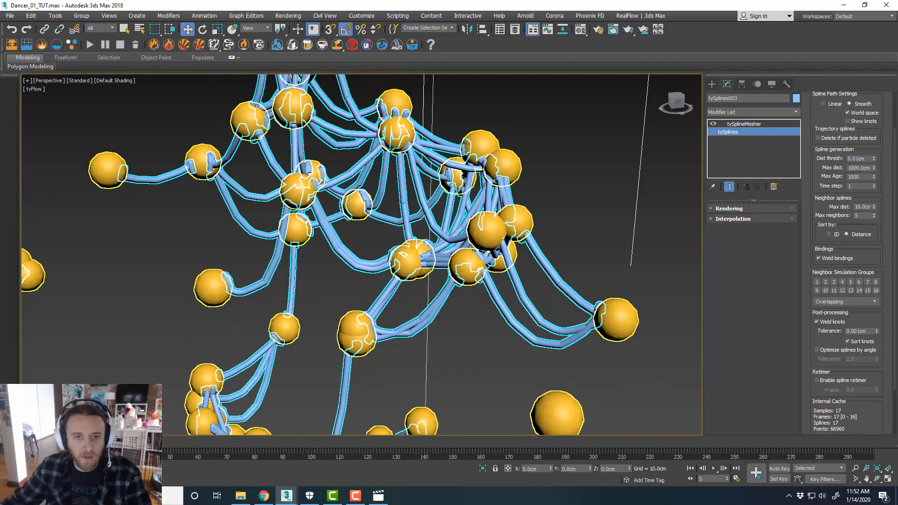
pyautogui.scroll(-2, 331, 135)
pyautogui.moveTo(331, 134); pyautogui.dragTo(360, 142, button='middle')
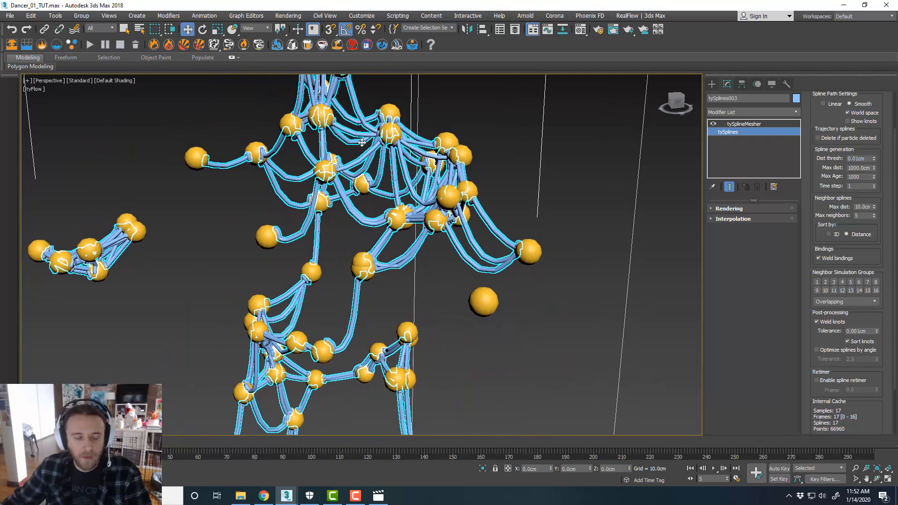
pyautogui.scroll(3, 198, 156)
pyautogui.scroll(-3, 219, 157)
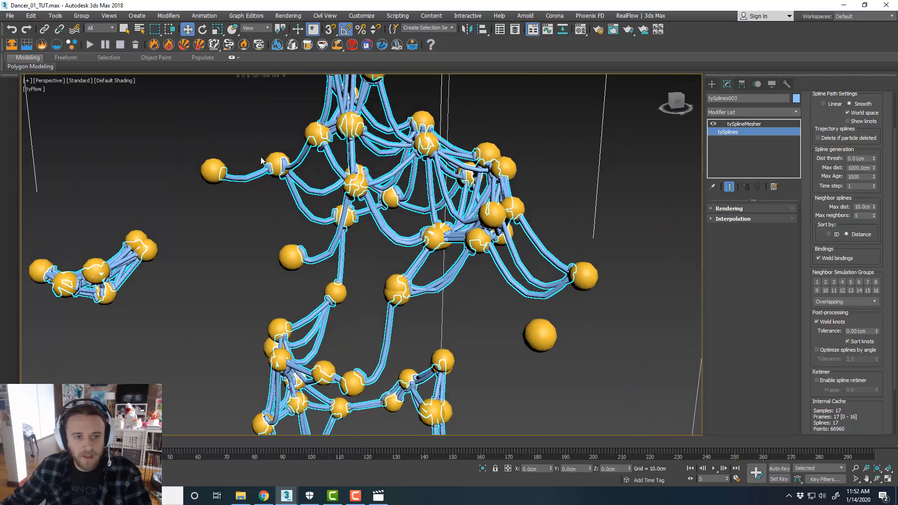
pyautogui.scroll(4, 259, 156)
pyautogui.scroll(-4, 260, 165)
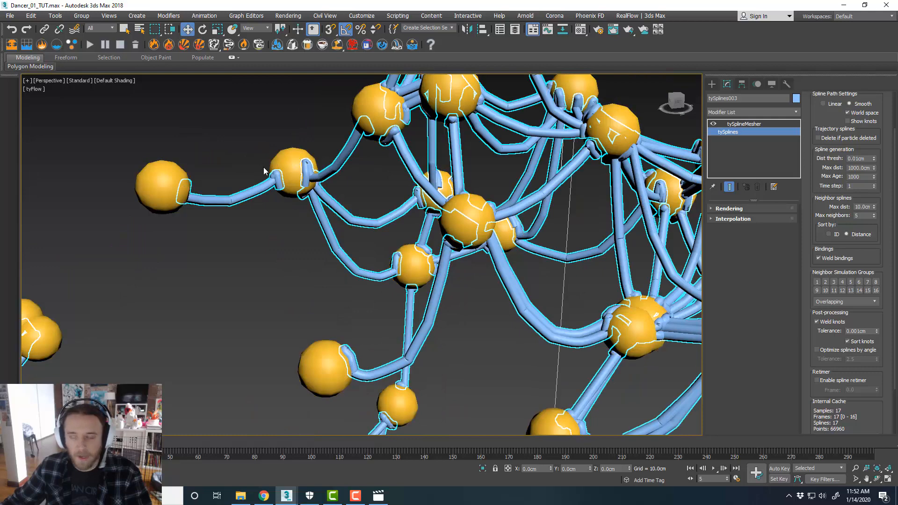
# In tyFlow002, set the first event's Surface Test distance threshold to 0.2 cm
pyautogui.moveTo(897, 74); pyautogui.dragTo(469, 22)
pyautogui.moveTo(330, 159); pyautogui.dragTo(264, 161, button='middle')
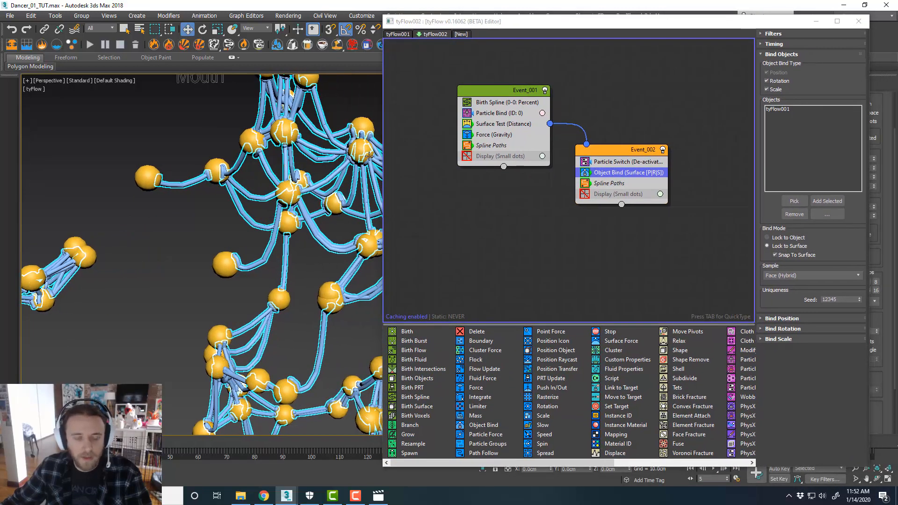
pyautogui.click(522, 126)
pyautogui.doubleClick(834, 292)
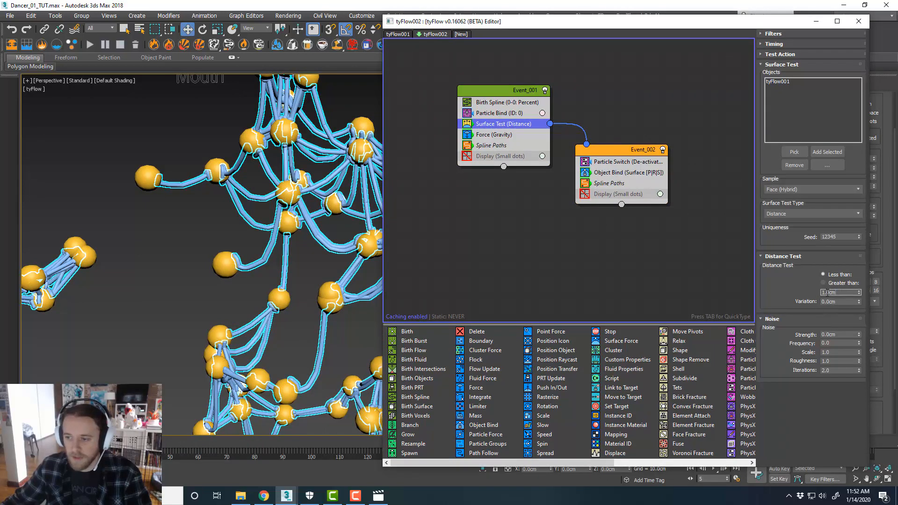
pyautogui.write('0.2')
pyautogui.press('Return')
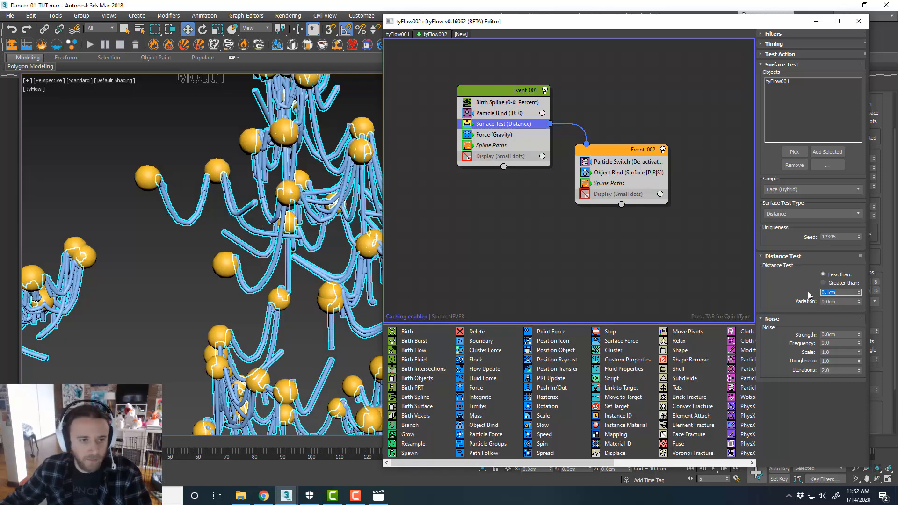
# Orbit and zoom the viewport to examine the hanging splines across the figure
pyautogui.keyDown('alt'); pyautogui.moveTo(317, 243); pyautogui.dragTo(281, 242, button='middle'); pyautogui.keyUp('alt')
pyautogui.moveTo(282, 302); pyautogui.dragTo(275, 262, button='middle')
pyautogui.scroll(-5, 276, 245)
pyautogui.scroll(5, 278, 316)
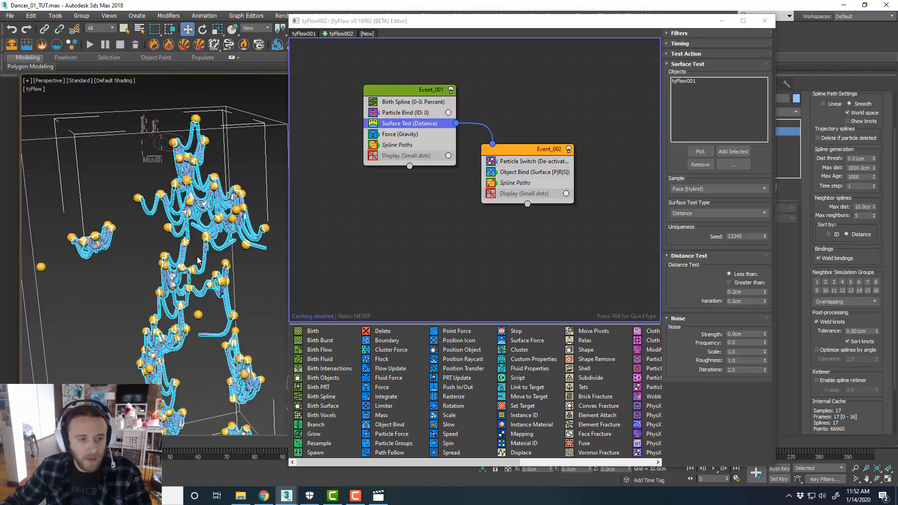
pyautogui.scroll(6, 247, 250)
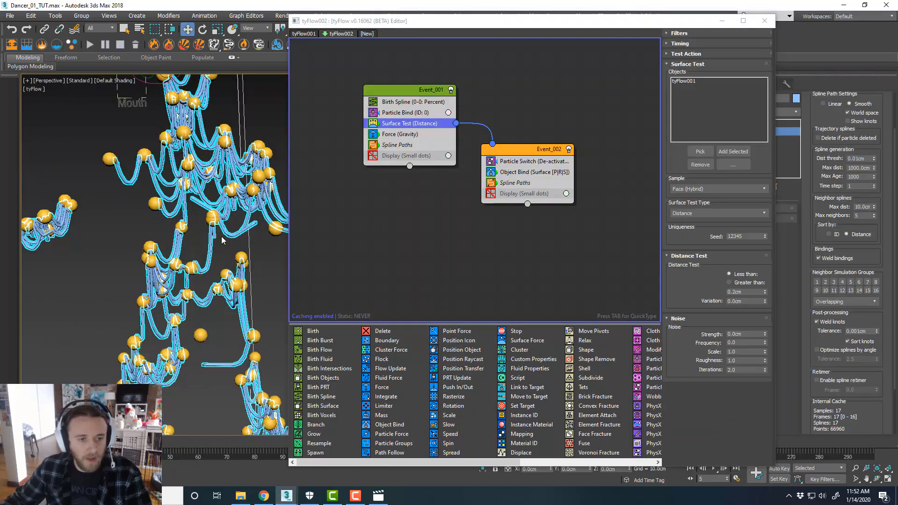
pyautogui.scroll(-6, 247, 250)
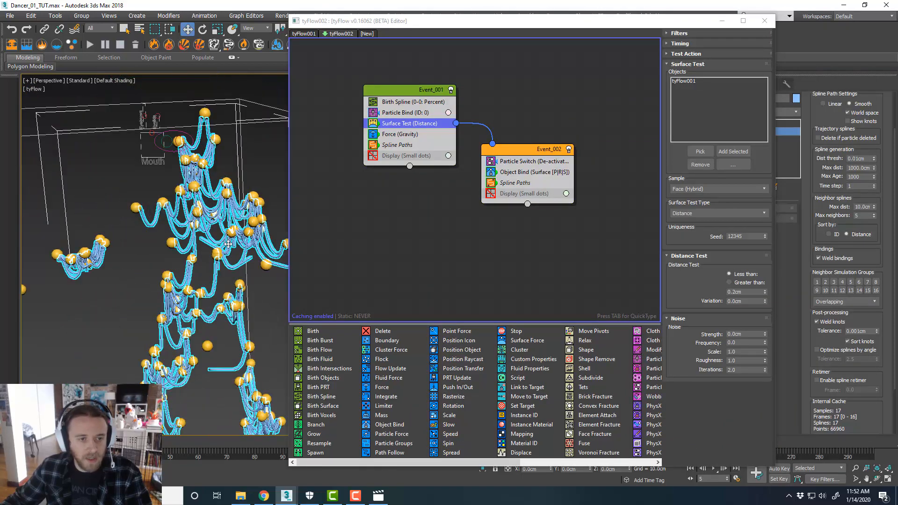
pyautogui.scroll(4, 235, 242)
pyautogui.moveTo(232, 237); pyautogui.dragTo(234, 245, button='middle')
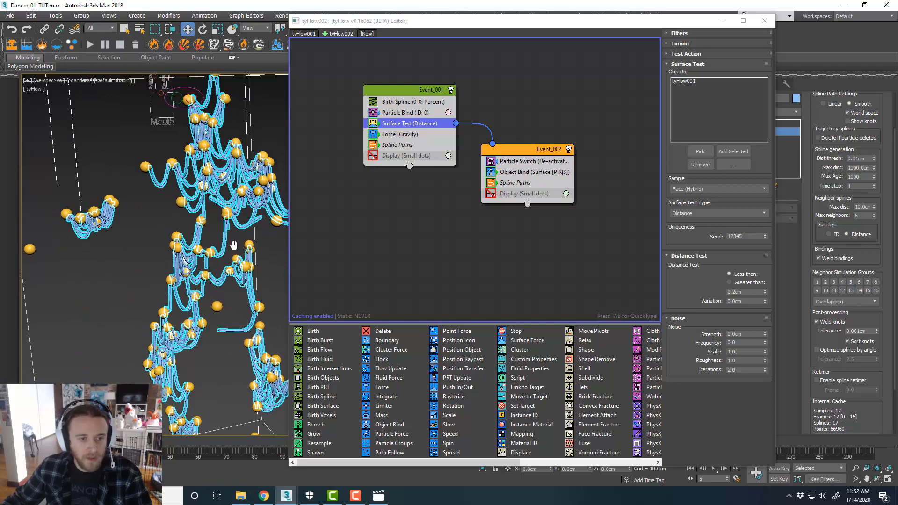
# In tyFlow001, set the Birth operator's total particle count to 200
pyautogui.click(311, 34)
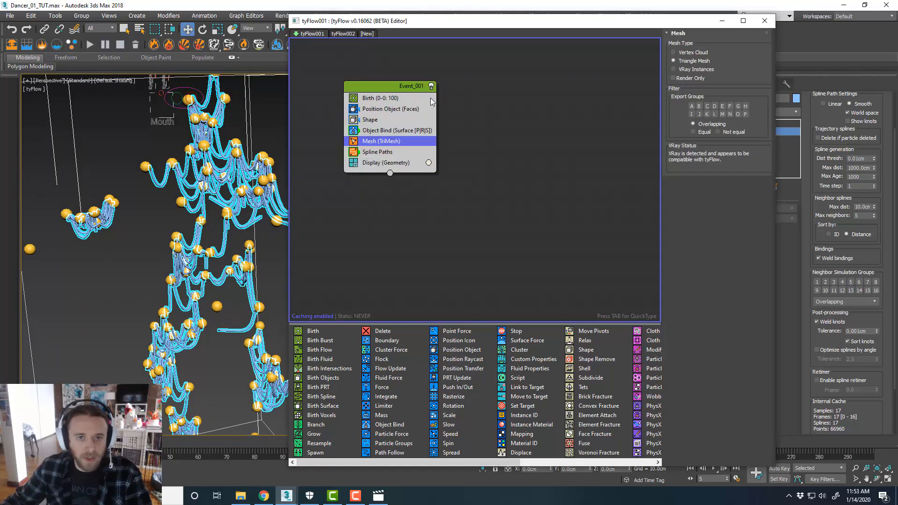
pyautogui.click(406, 98)
pyautogui.doubleClick(737, 71)
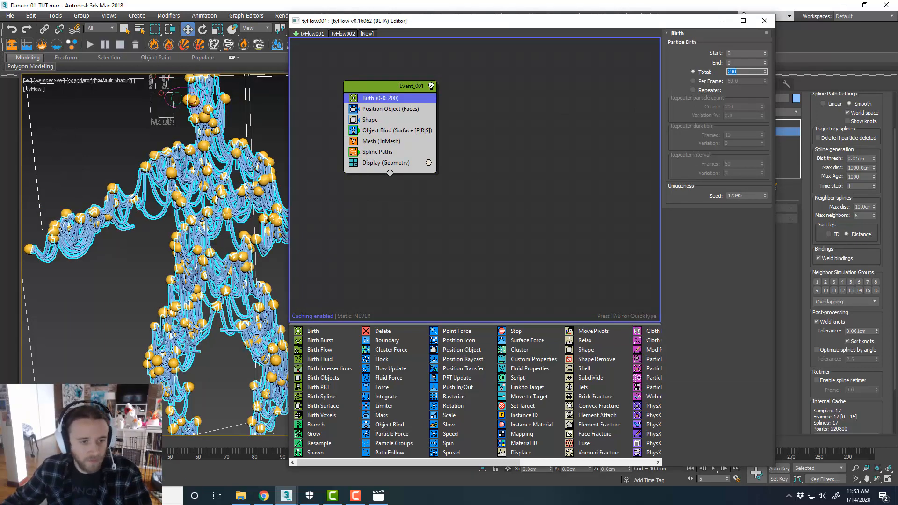
pyautogui.scroll(-3, 226, 268)
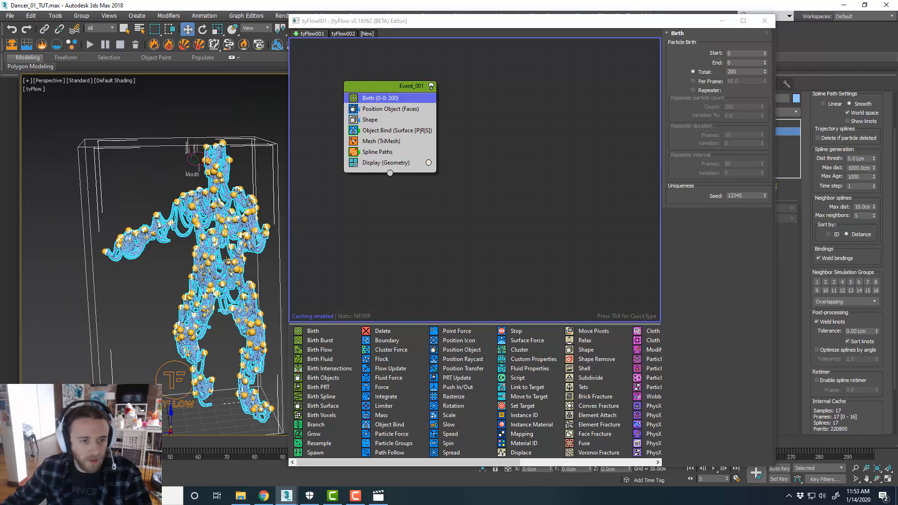
pyautogui.scroll(5, 233, 250)
# Move the editor aside and set tySplines003's tySplineMesher radius to 0.2 cm, then deselect it
pyautogui.moveTo(438, 41); pyautogui.dragTo(897, 52)
pyautogui.moveTo(301, 217); pyautogui.dragTo(577, 229, button='middle')
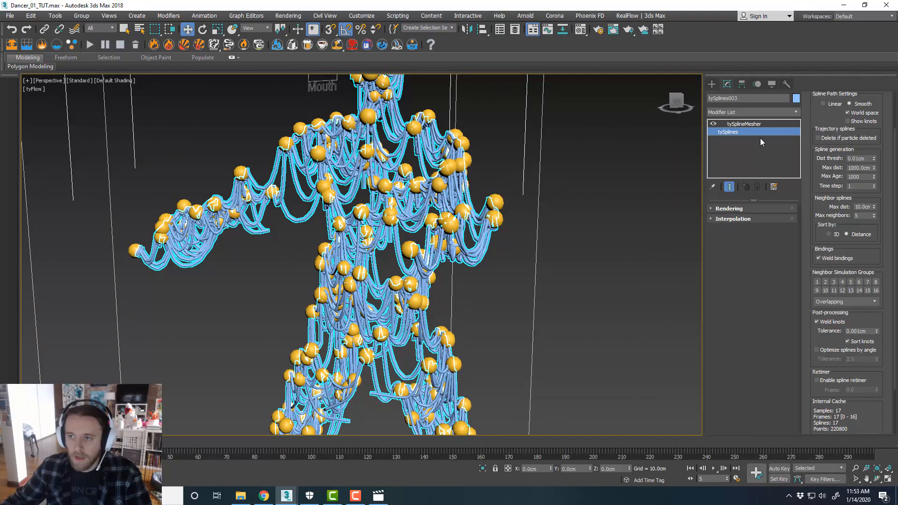
pyautogui.click(741, 124)
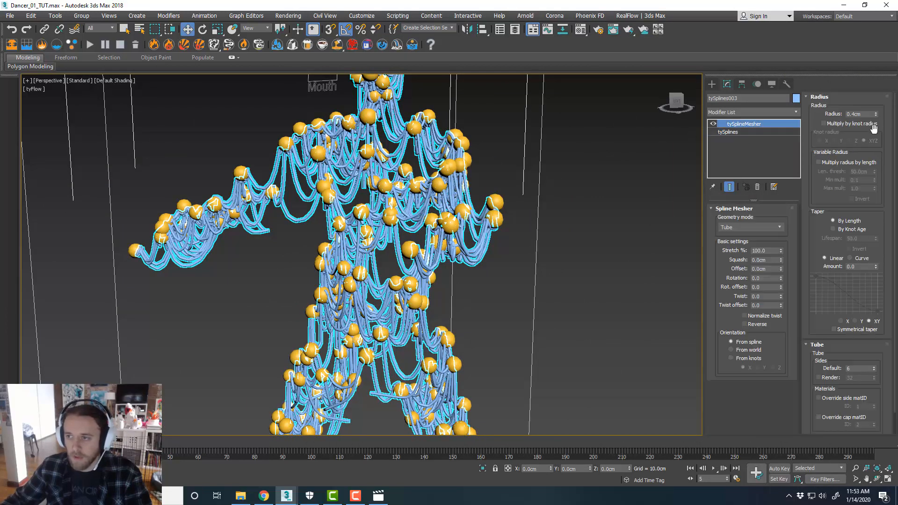
pyautogui.moveTo(876, 115); pyautogui.dragTo(878, 118)
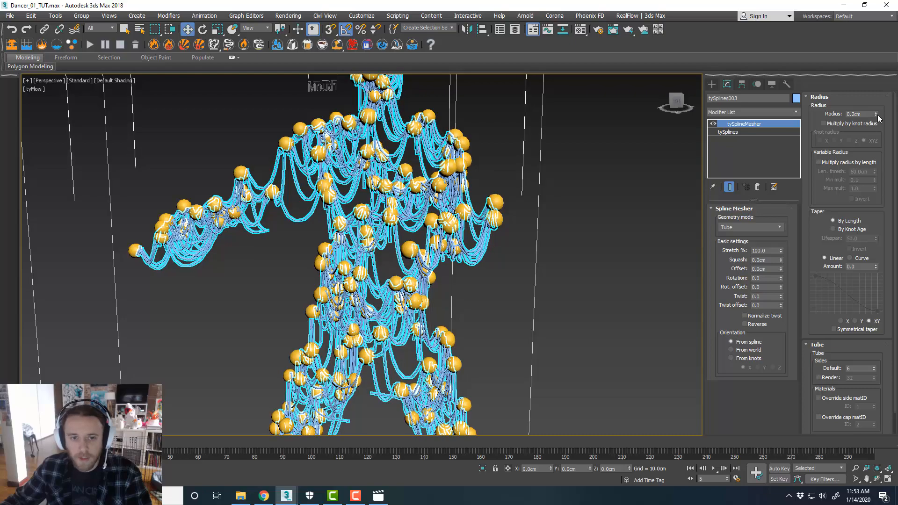
pyautogui.click(641, 194)
pyautogui.scroll(-3, 527, 252)
pyautogui.moveTo(527, 253); pyautogui.dragTo(505, 255, button='middle')
pyautogui.scroll(-5, 487, 248)
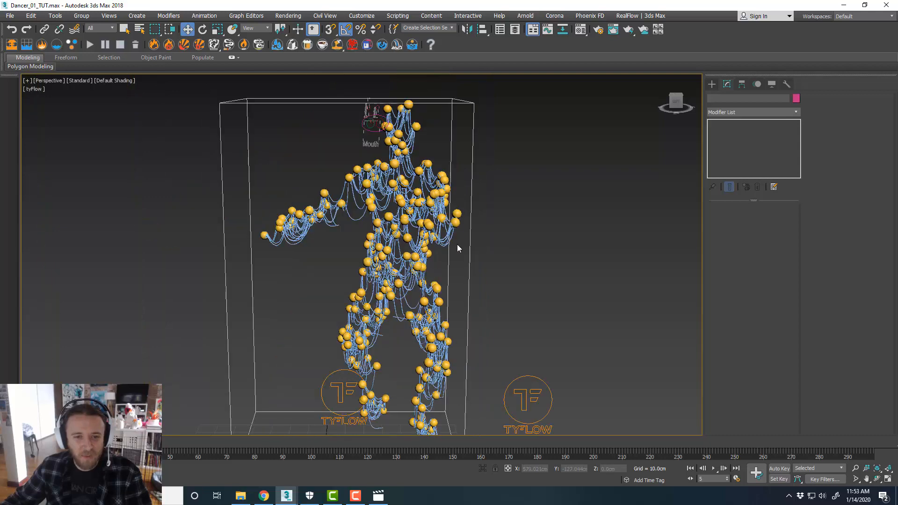
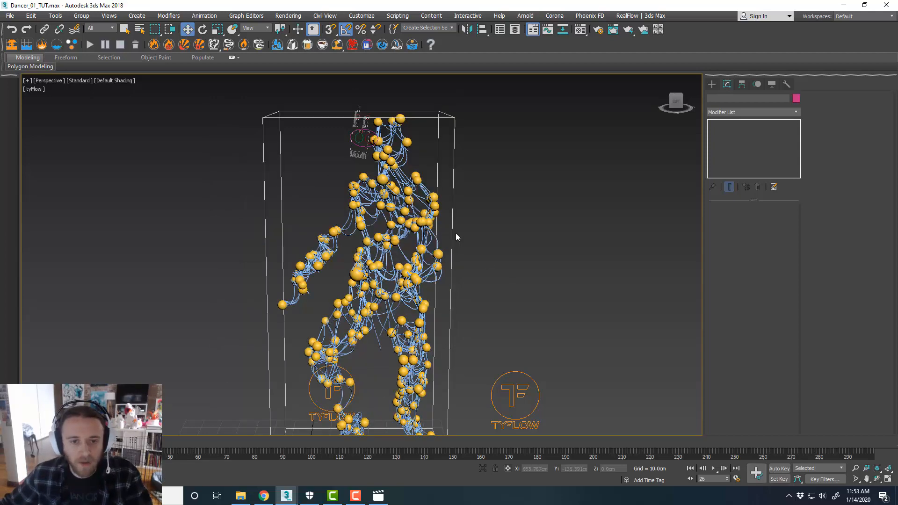
# Orbit and zoom the viewport to inspect the spline network connecting the particles across the dancer
pyautogui.scroll(3, 486, 293)
pyautogui.keyDown('alt'); pyautogui.moveTo(473, 284); pyautogui.dragTo(473, 265, button='middle'); pyautogui.keyUp('alt')
pyautogui.scroll(-3, 389, 225)
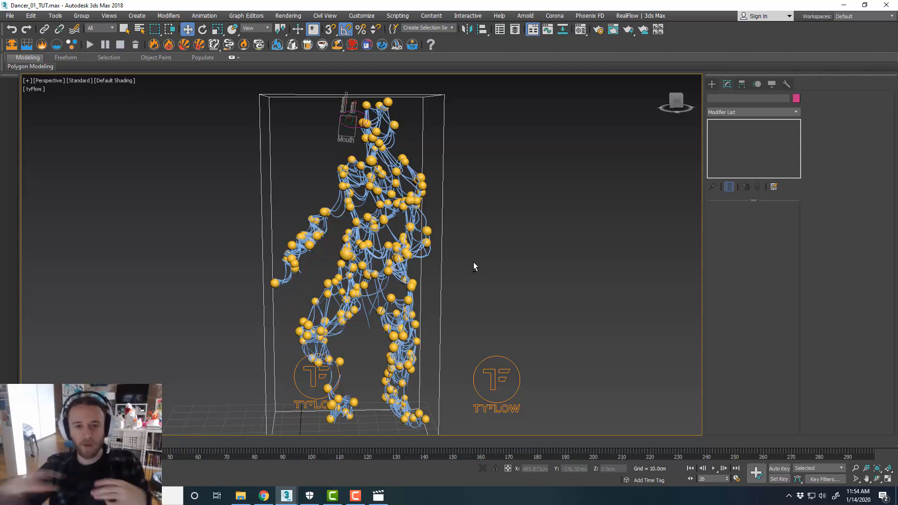
pyautogui.scroll(4, 435, 259)
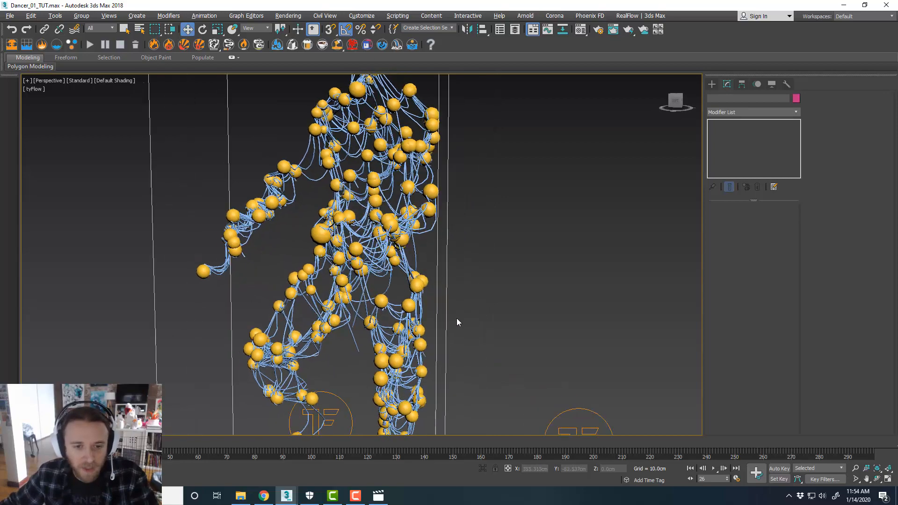
pyautogui.moveTo(483, 279); pyautogui.dragTo(480, 261, button='middle')
pyautogui.scroll(-3, 437, 240)
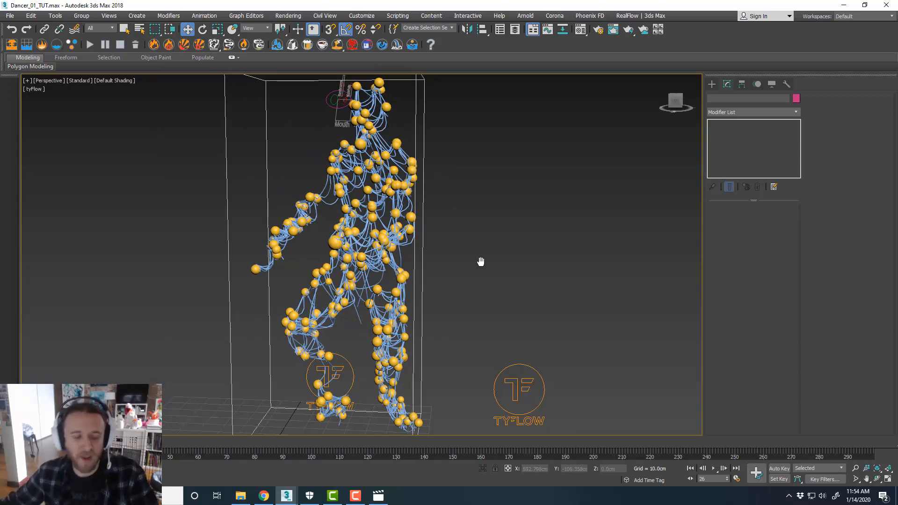
pyautogui.moveTo(461, 266)
pyautogui.keyDown('alt'); pyautogui.mouseDown(button='middle')
pyautogui.moveTo(467, 254)
pyautogui.moveTo(489, 258)
pyautogui.moveTo(458, 257)
pyautogui.mouseUp(button='middle'); pyautogui.keyUp('alt')
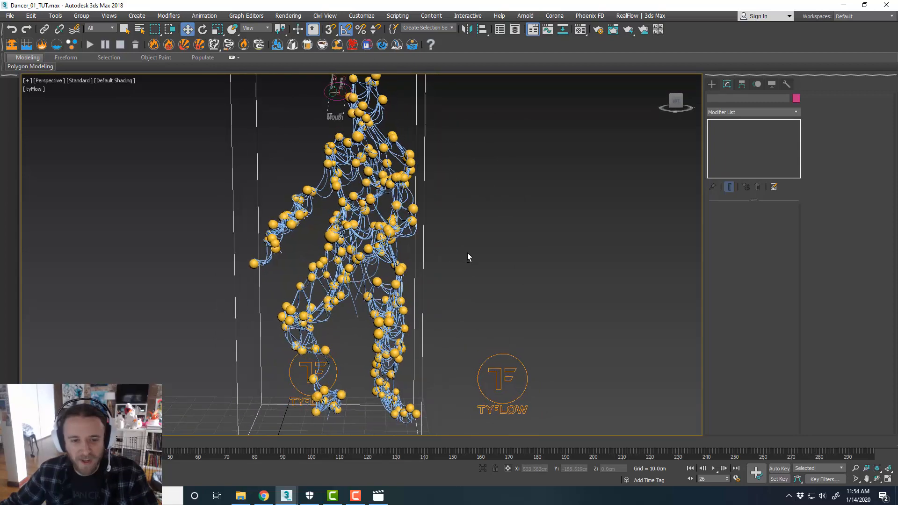
pyautogui.scroll(-3, 446, 255)
pyautogui.scroll(5, 448, 257)
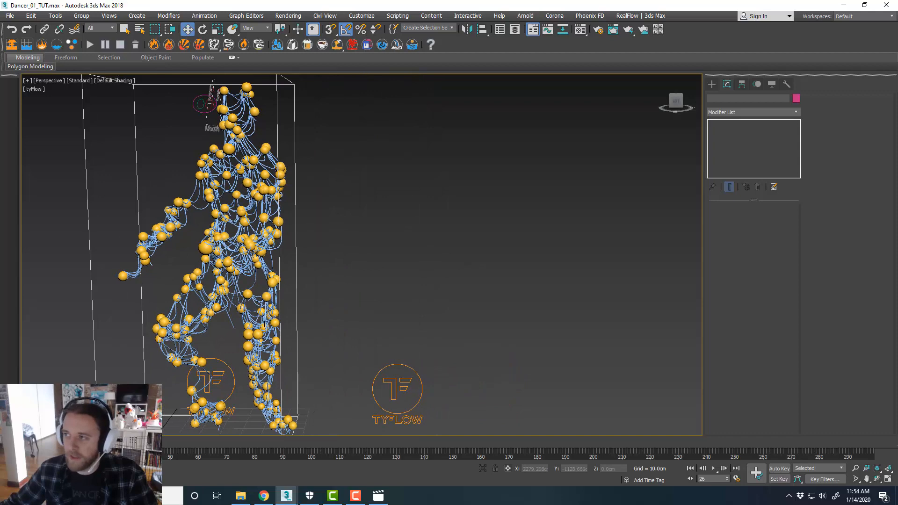
# In tyFlow001, add an Export Particles (tyCache) operator as a new global export event
pyautogui.moveTo(897, 45); pyautogui.dragTo(455, 36)
pyautogui.click(503, 88)
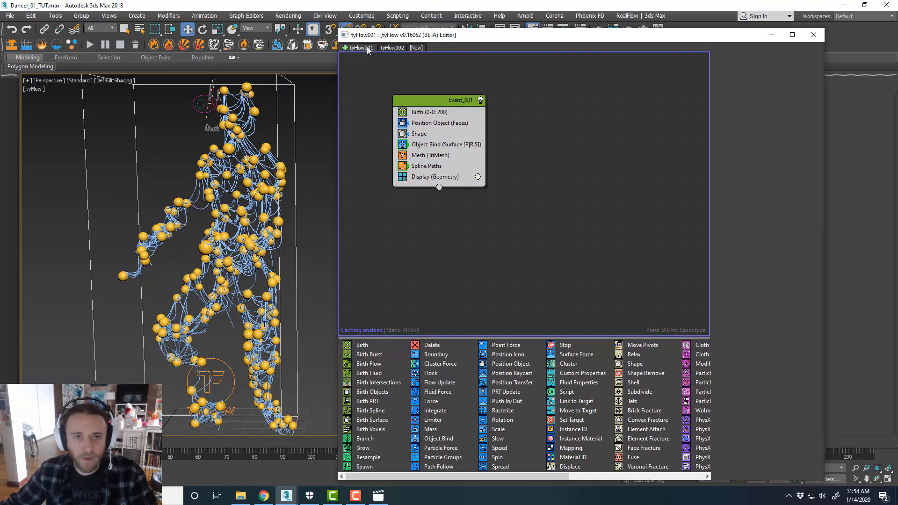
pyautogui.scroll(-3, 563, 383)
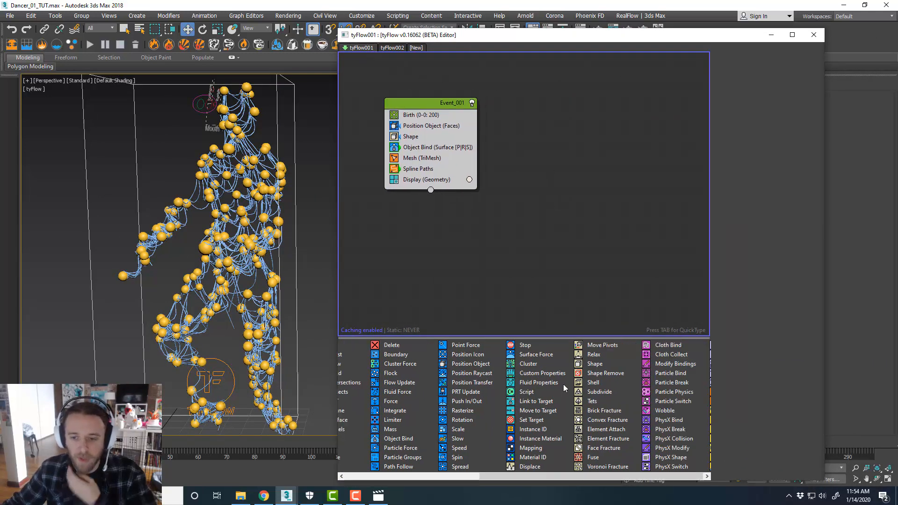
pyautogui.moveTo(641, 393); pyautogui.dragTo(569, 163)
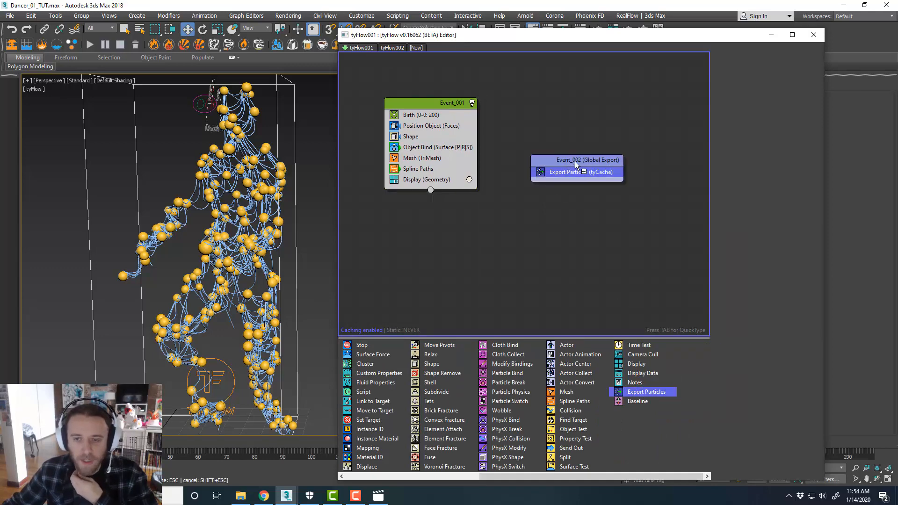
pyautogui.click(574, 161)
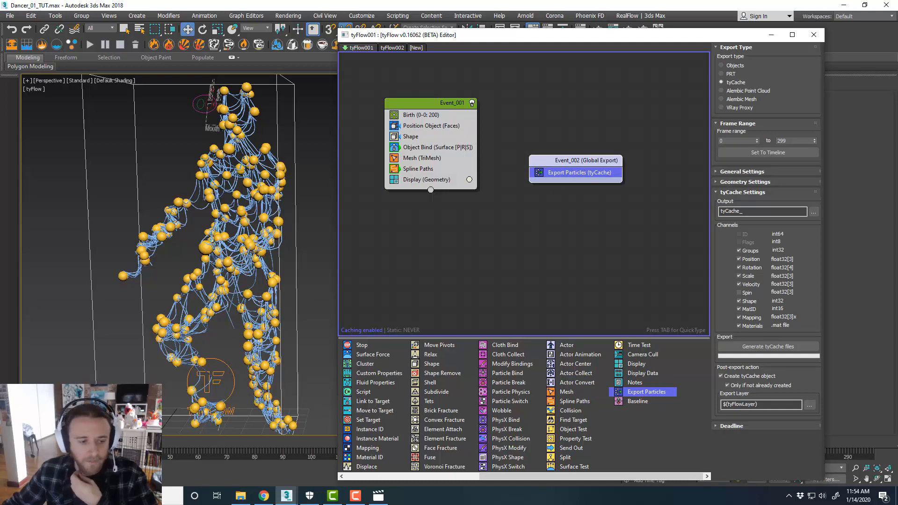
# Set the export's frame range end to 100
pyautogui.moveTo(93, 443); pyautogui.dragTo(32, 442)
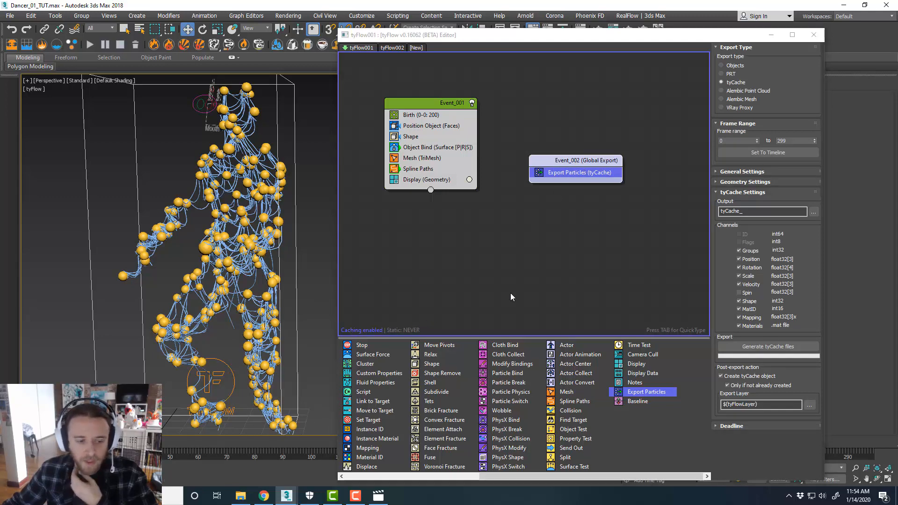
pyautogui.doubleClick(778, 141)
pyautogui.write('100')
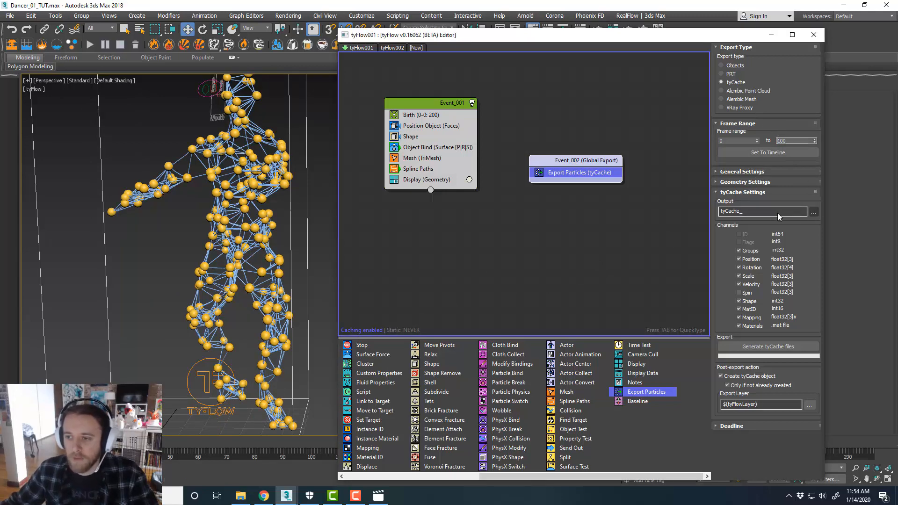
# Set the tyCache output location to a new folder named C_1 and export the cache
pyautogui.click(814, 212)
pyautogui.click(798, 232)
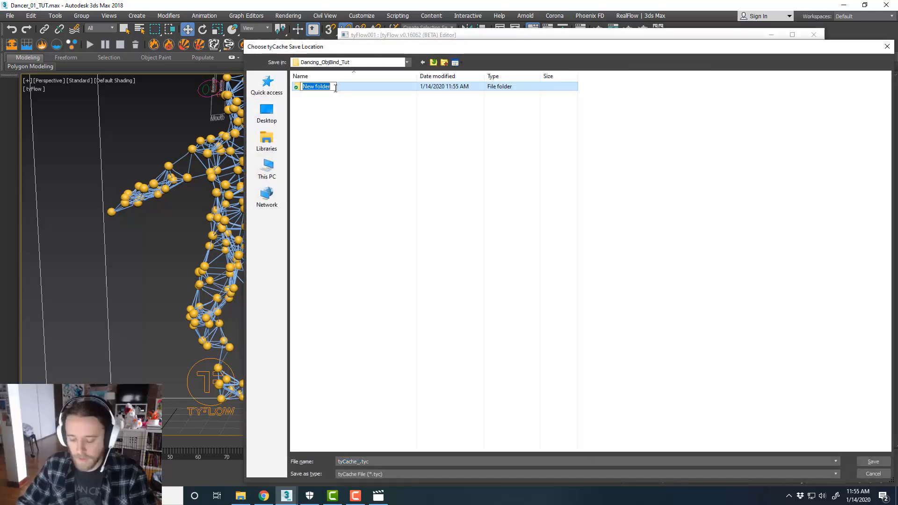
pyautogui.write('C_1')
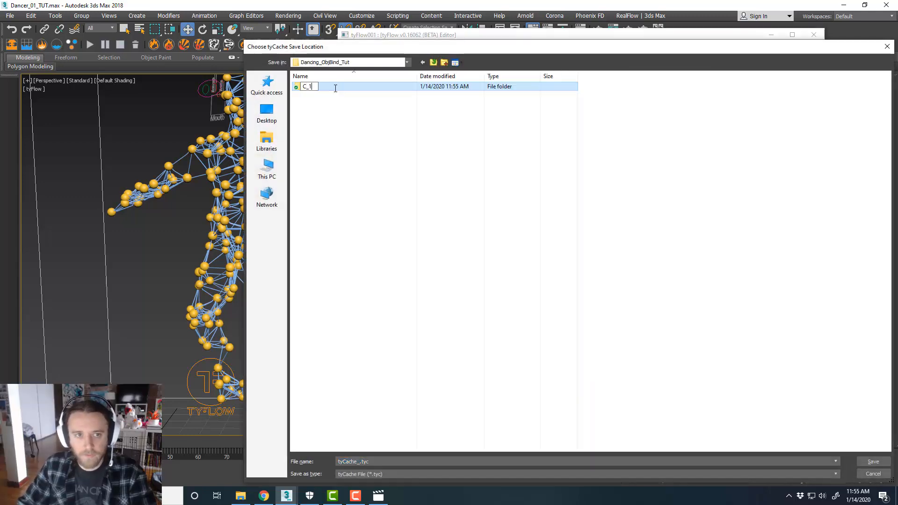
pyautogui.press('Return')
pyautogui.press('Return')
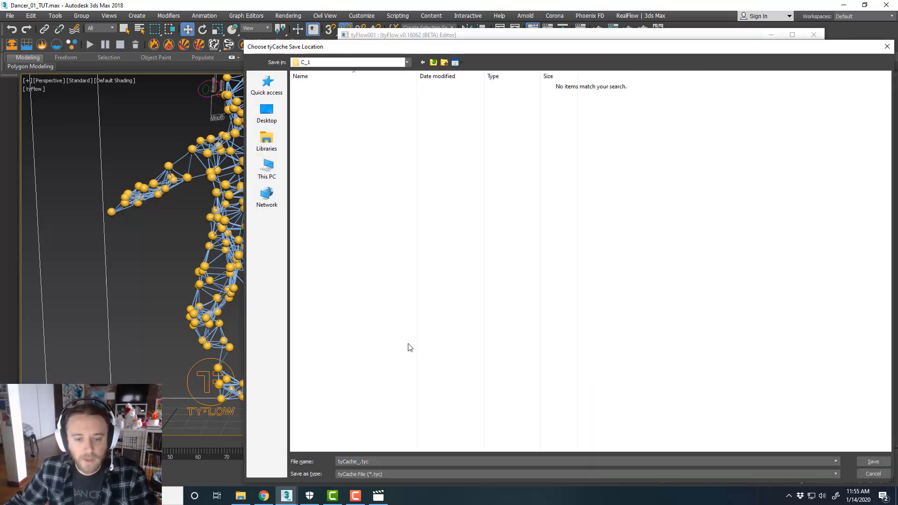
pyautogui.click(870, 463)
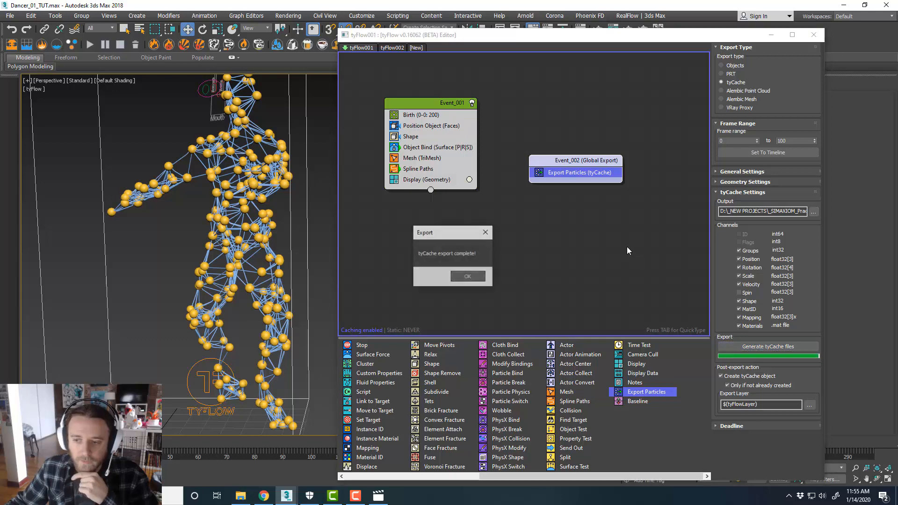
pyautogui.click(474, 276)
pyautogui.click(529, 221)
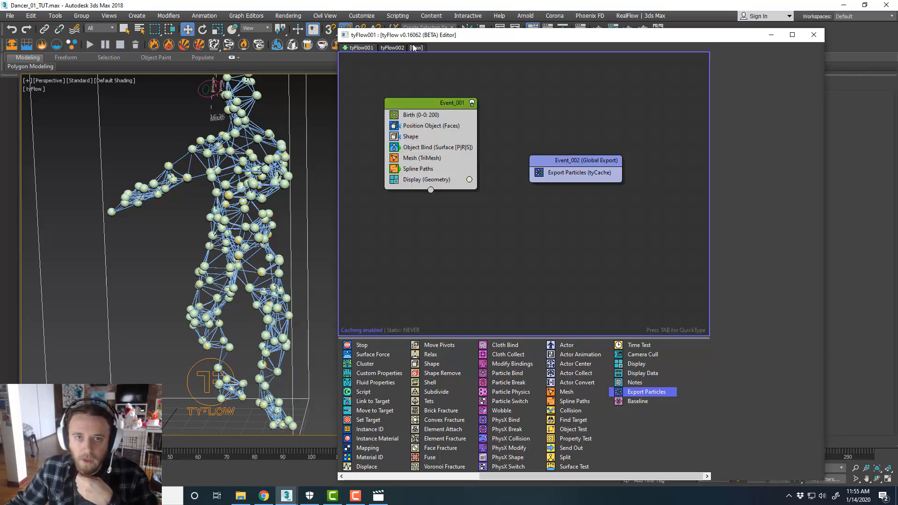
pyautogui.click(392, 48)
pyautogui.click(360, 48)
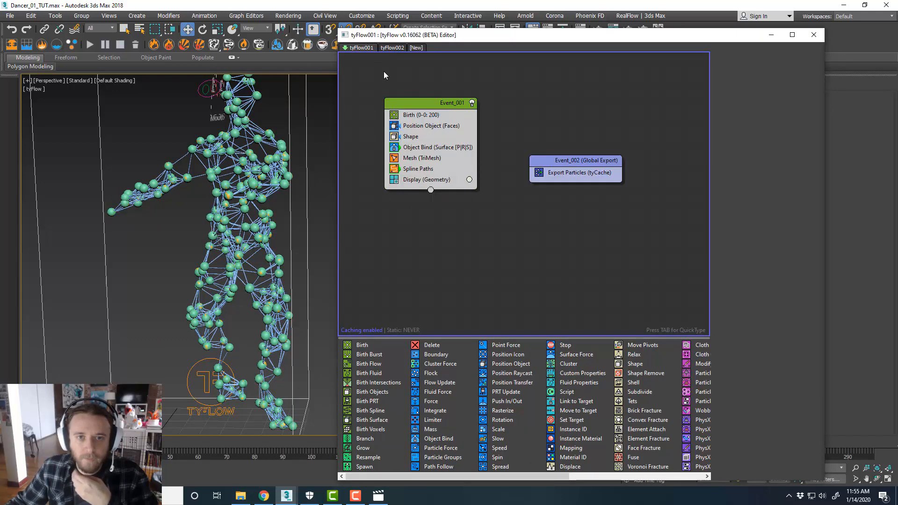
pyautogui.rightClick(417, 87)
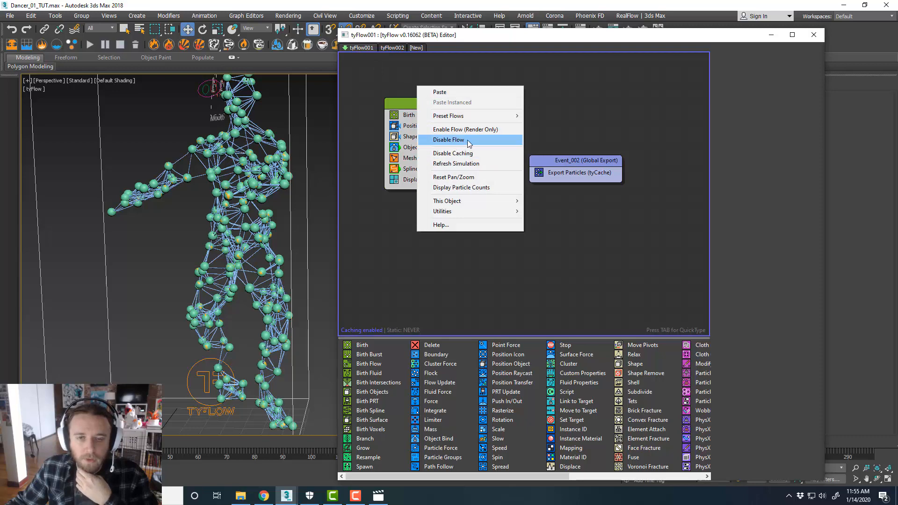
pyautogui.click(566, 121)
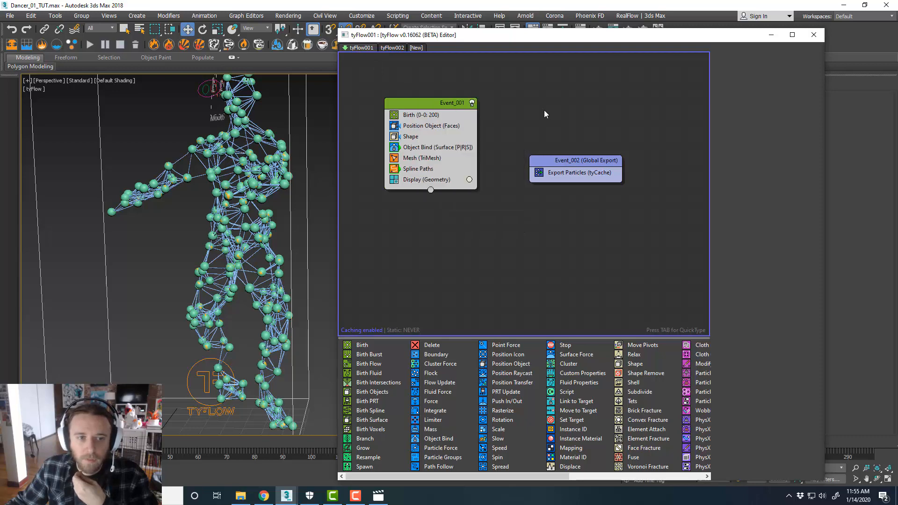
# In tyFlow002, add an Export Particles (tyCache) operator as a new global export event
pyautogui.click(396, 48)
pyautogui.scroll(-1, 552, 127)
pyautogui.moveTo(552, 127); pyautogui.dragTo(508, 133, button='middle')
pyautogui.scroll(-3, 599, 372)
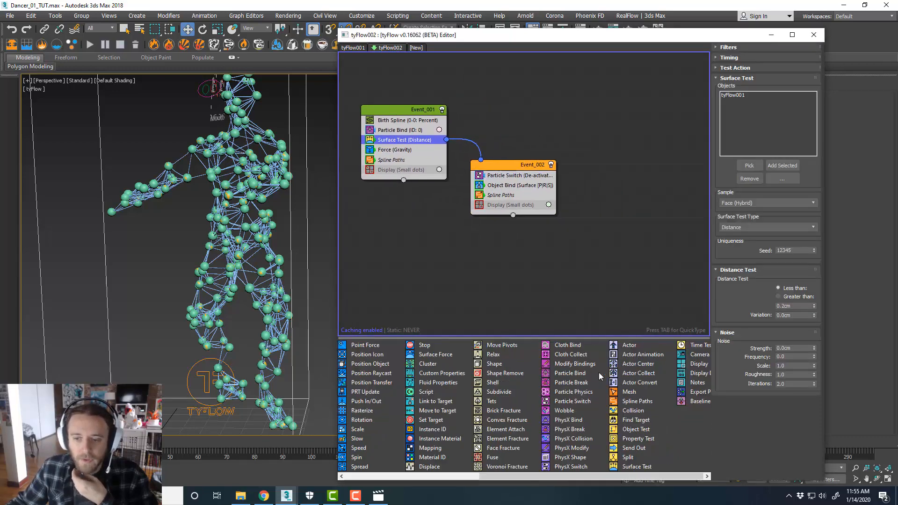
pyautogui.scroll(-1, 599, 375)
pyautogui.moveTo(643, 392); pyautogui.dragTo(607, 135)
# Include spline paths geometry in the export and set its frame range end to 100
pyautogui.click(738, 172)
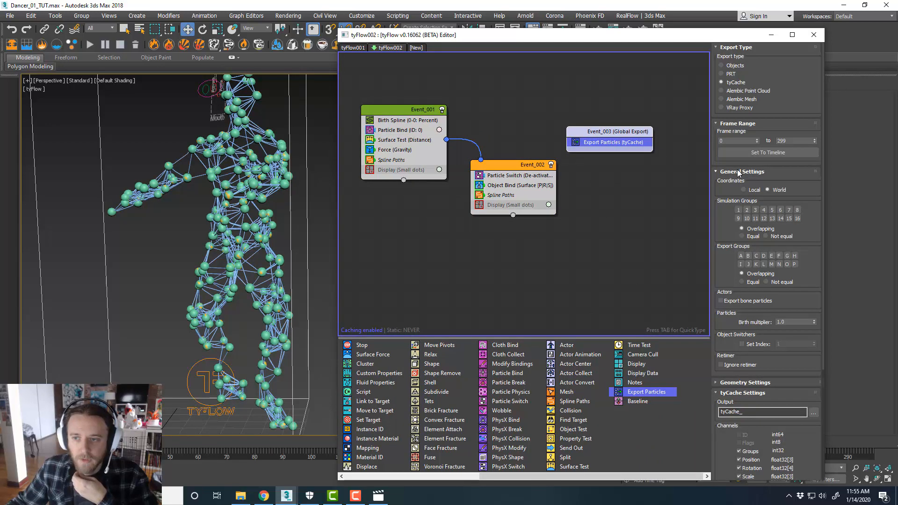
pyautogui.click(737, 171)
pyautogui.click(745, 182)
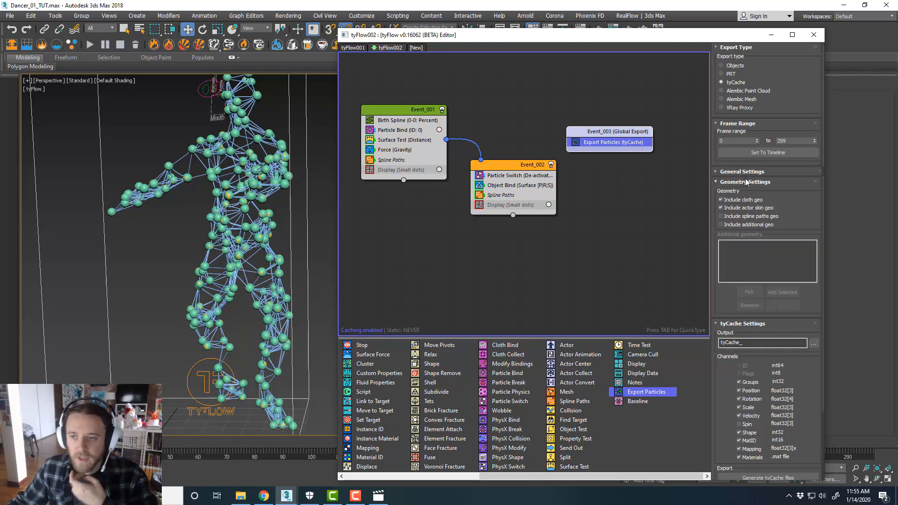
pyautogui.click(763, 217)
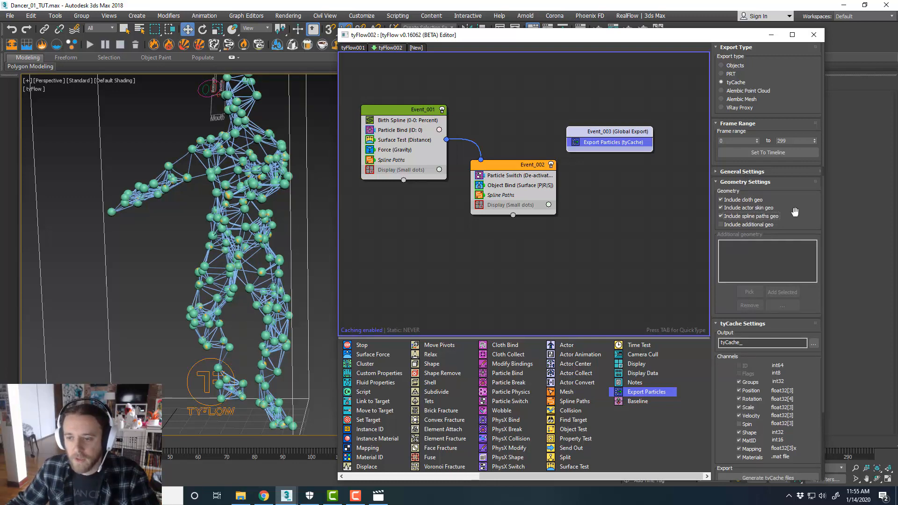
pyautogui.doubleClick(788, 141)
pyautogui.write('100')
pyautogui.press('Return')
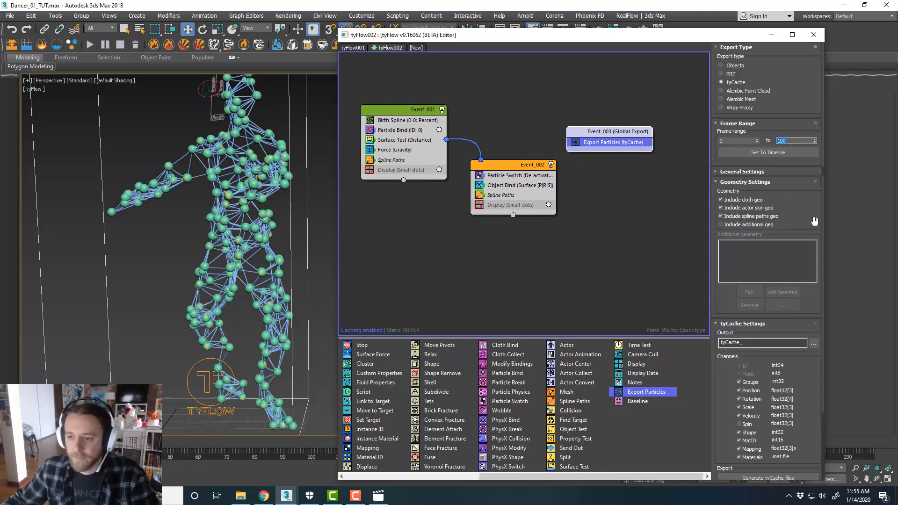
# Set tyFlow002's tyCache output to a new folder named C_2 beside C_1 and save it
pyautogui.click(813, 344)
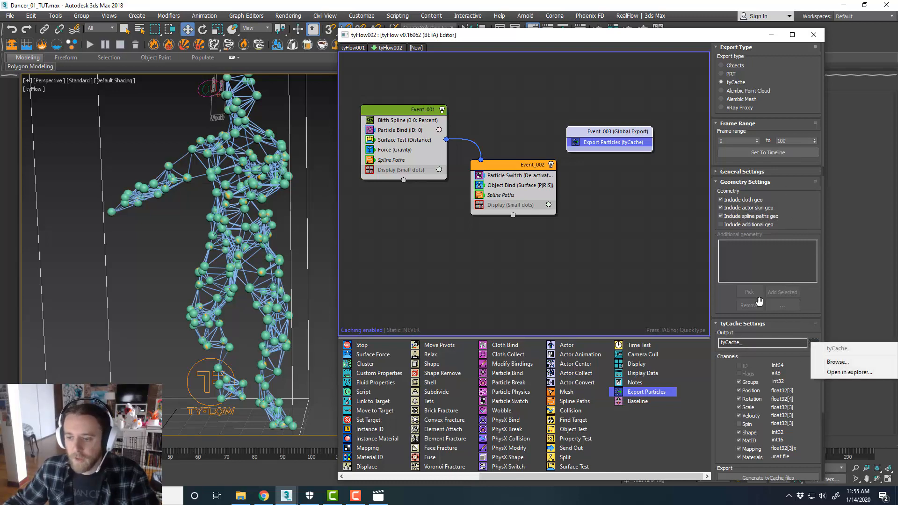
pyautogui.click(839, 361)
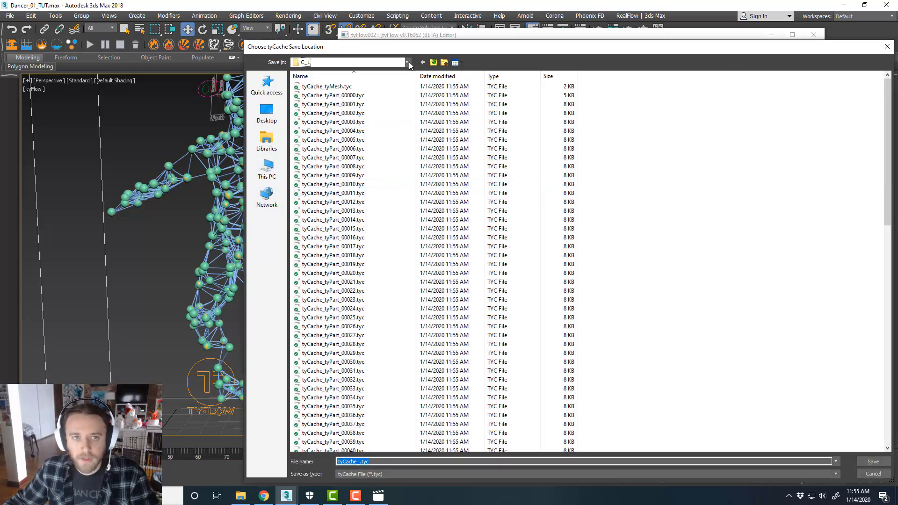
pyautogui.click(407, 62)
pyautogui.click(359, 229)
pyautogui.rightClick(360, 195)
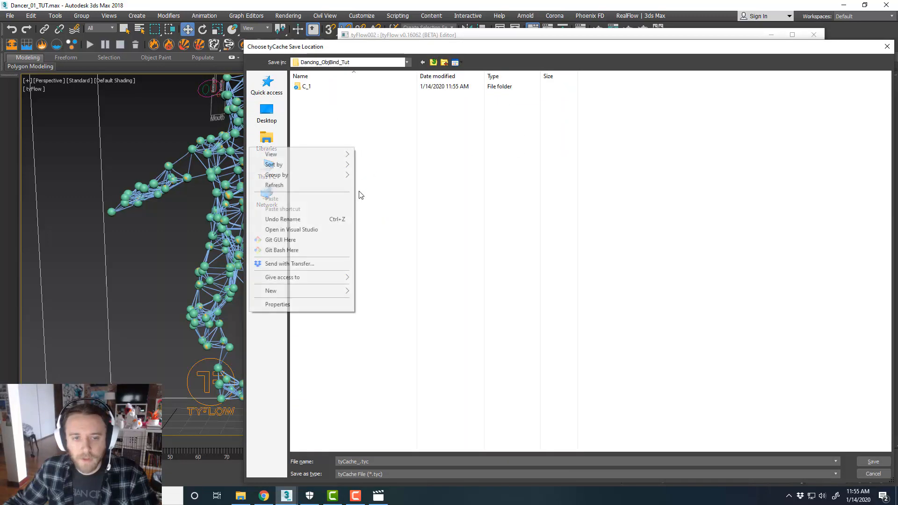
pyautogui.click(369, 290)
pyautogui.write('C')
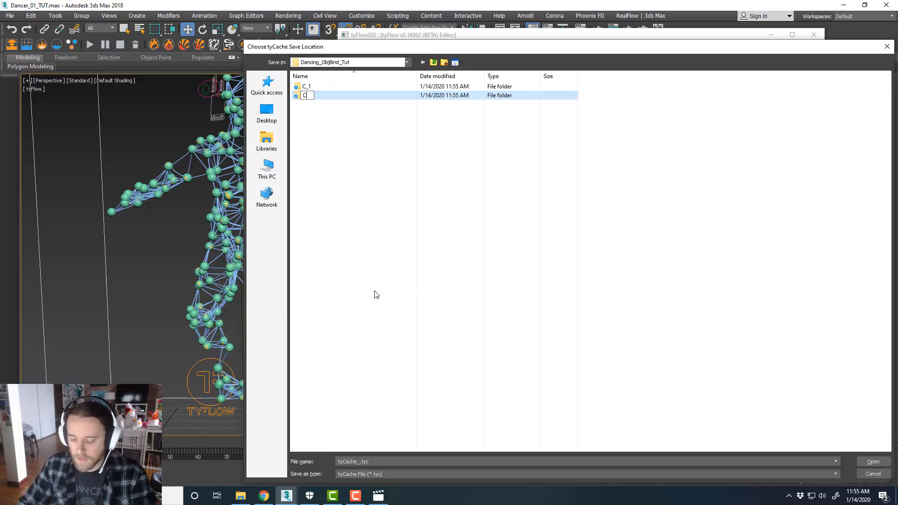
pyautogui.write('_2')
pyautogui.press('Return')
pyautogui.press('Return')
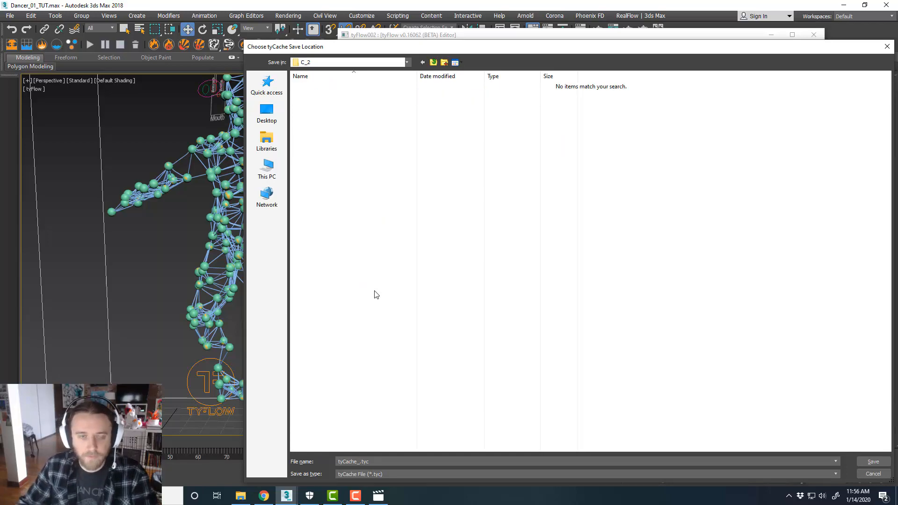
pyautogui.click(873, 461)
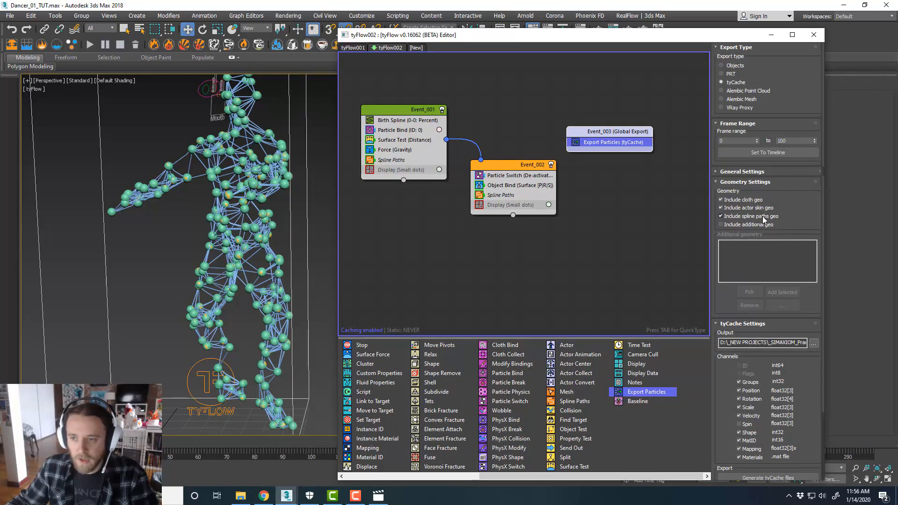
# Disable the tyFlow002 flow's simulation
pyautogui.scroll(-3, 795, 370)
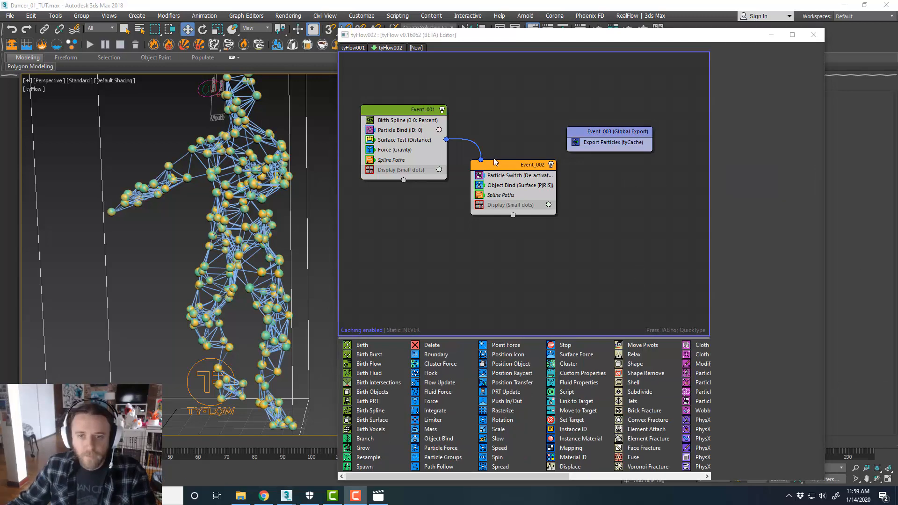
pyautogui.click(596, 145)
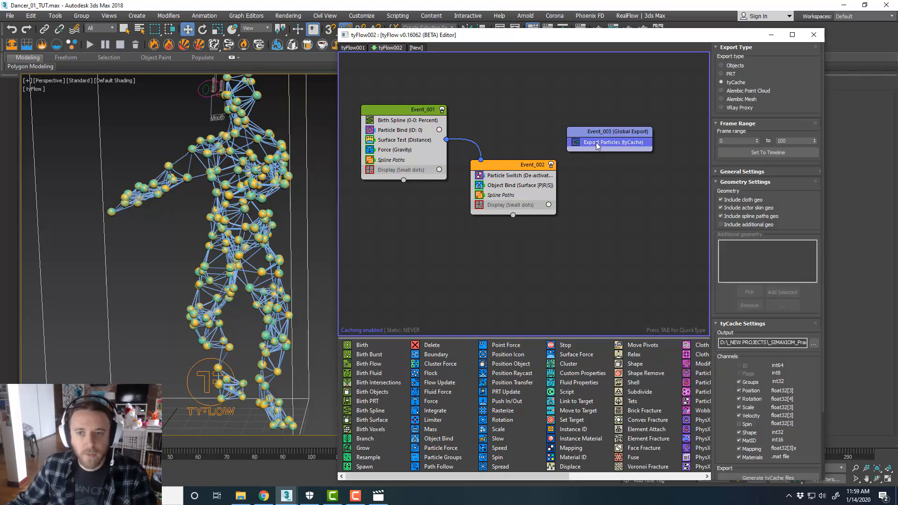
pyautogui.click(637, 224)
pyautogui.rightClick(513, 106)
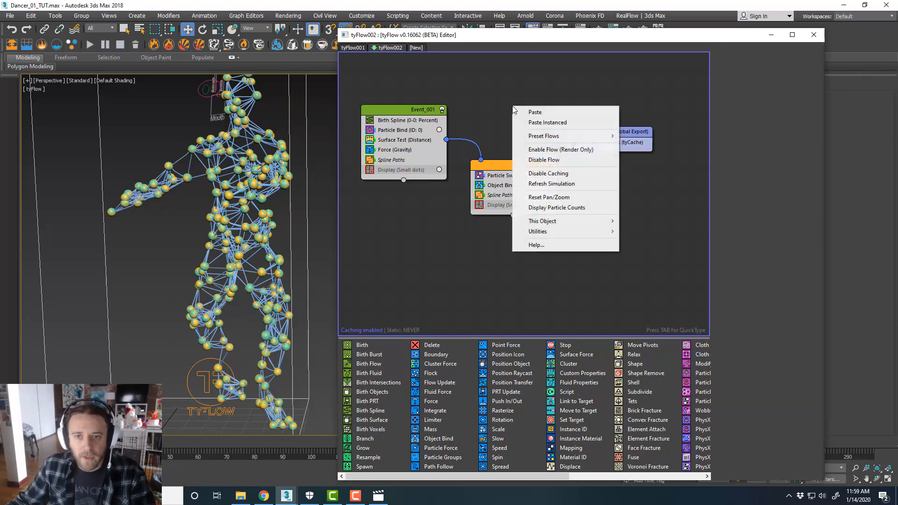
pyautogui.click(542, 161)
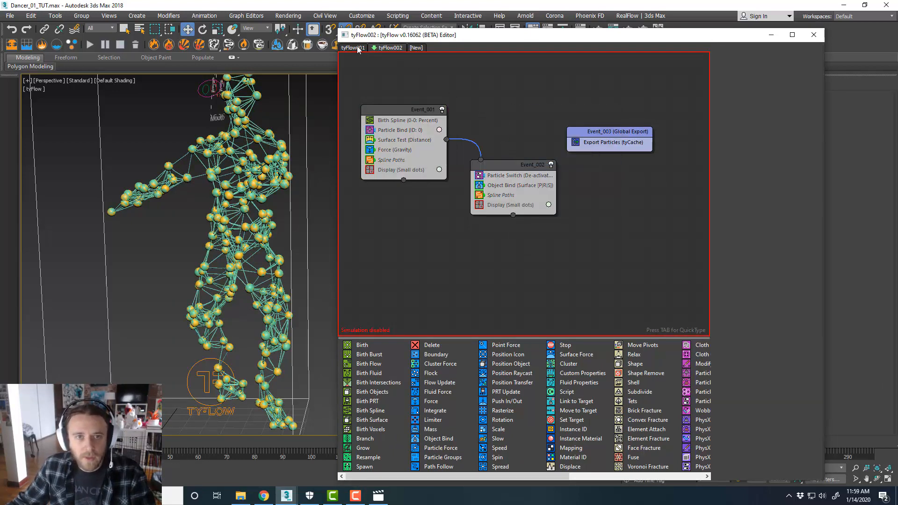
# Disable the tyFlow001 flow's simulation and close the tyFlow editor
pyautogui.click(359, 47)
pyautogui.rightClick(470, 87)
pyautogui.click(500, 138)
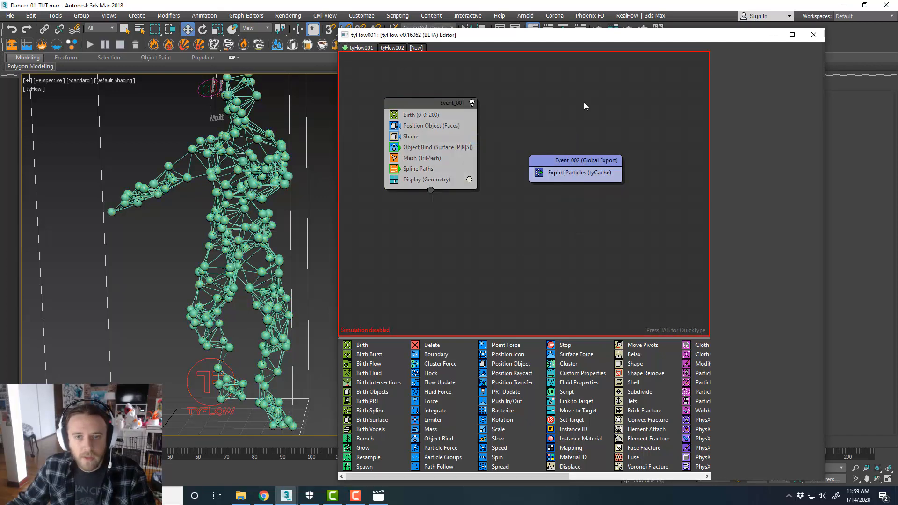
pyautogui.click(813, 35)
pyautogui.moveTo(397, 197); pyautogui.dragTo(481, 184, button='middle')
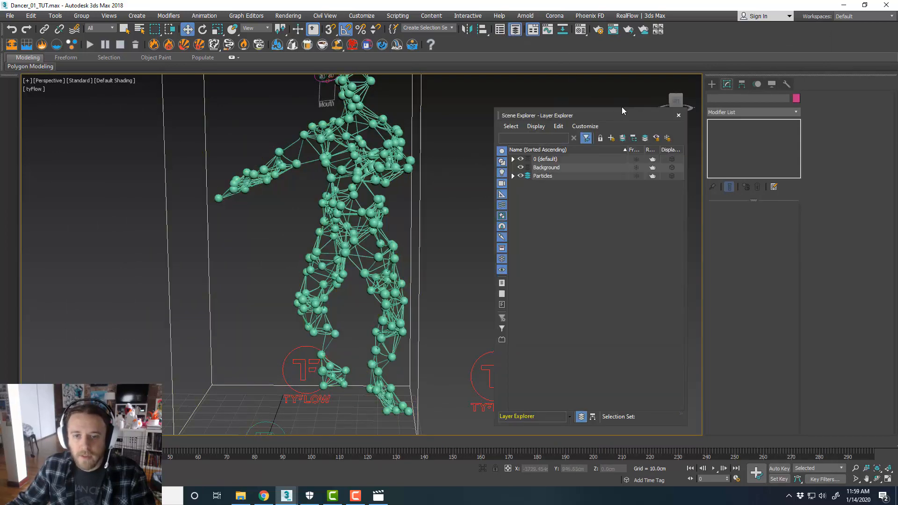
# Check the objects inside the Particles layer, close the Layer Explorer, and save the scene
pyautogui.click(512, 176)
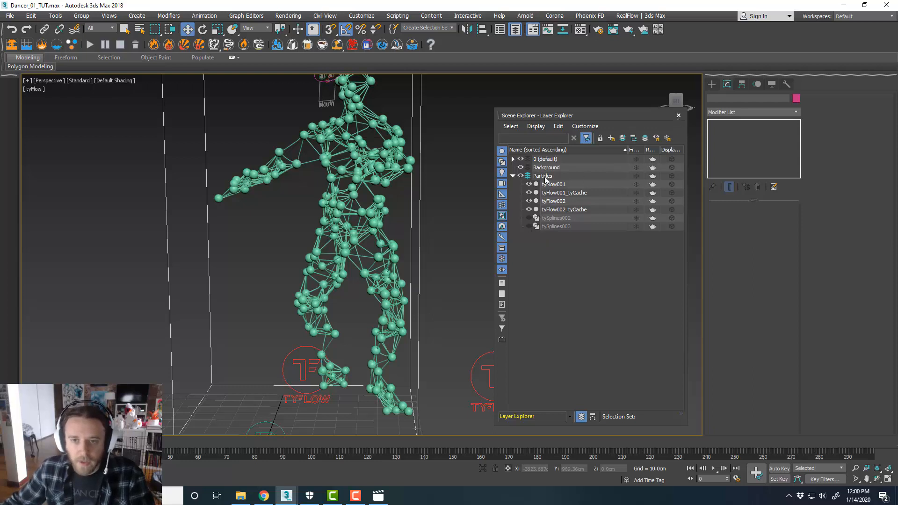
pyautogui.click(679, 117)
pyautogui.moveTo(404, 302); pyautogui.dragTo(454, 310, button='middle')
pyautogui.scroll(-3, 427, 287)
pyautogui.scroll(4, 443, 302)
pyautogui.hotkey('ctrl', 's')
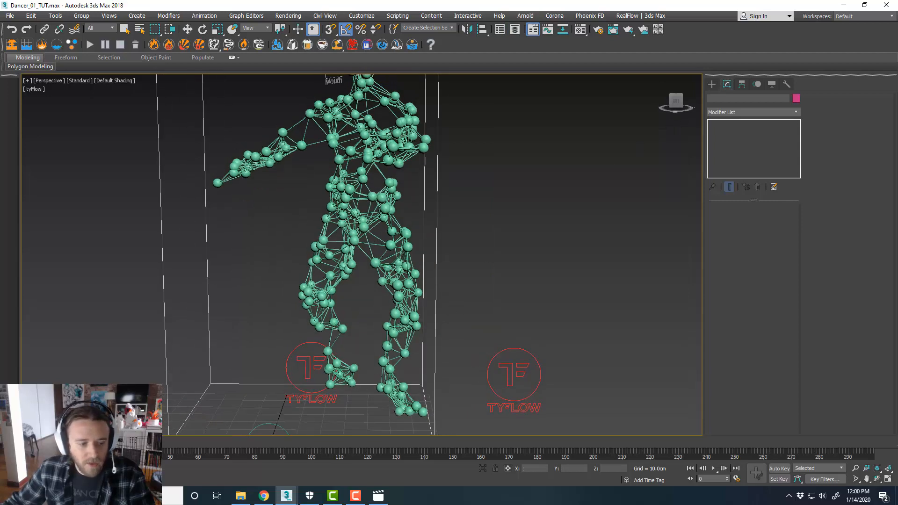
# Scrub through the timeline and orbit the viewport to review the cached particle figure's animation
pyautogui.press('.')
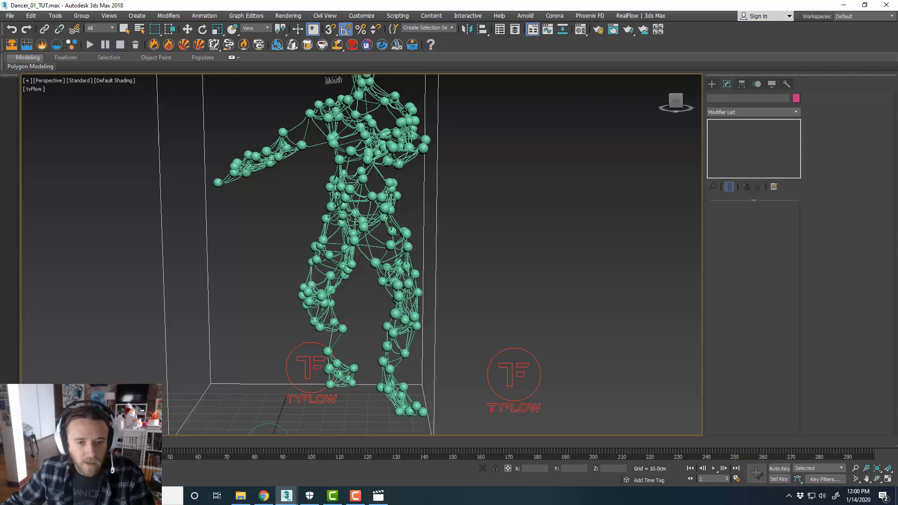
pyautogui.moveTo(32, 442); pyautogui.dragTo(176, 442)
pyautogui.scroll(-3, 340, 318)
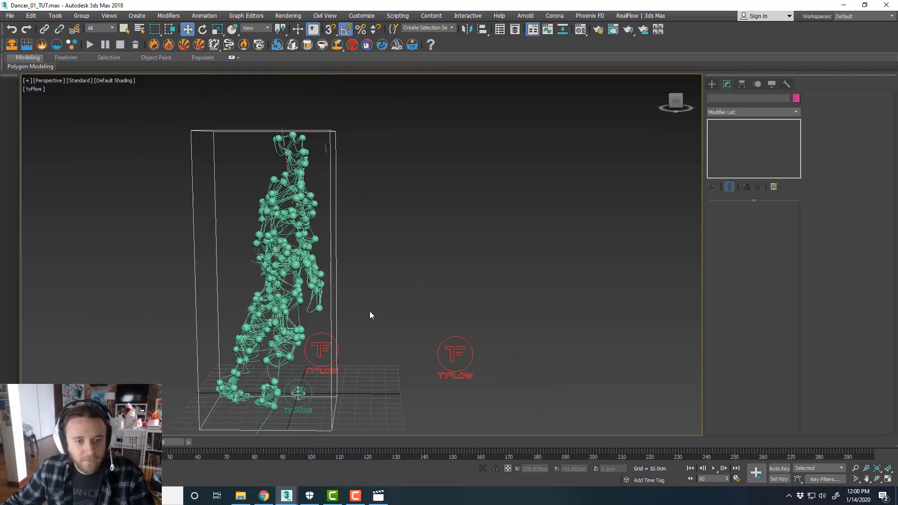
pyautogui.keyDown('alt'); pyautogui.moveTo(385, 319); pyautogui.dragTo(314, 319, button='middle'); pyautogui.keyUp('alt')
pyautogui.scroll(3, 189, 260)
pyautogui.moveTo(302, 274); pyautogui.dragTo(326, 289, button='middle')
pyautogui.moveTo(160, 441); pyautogui.dragTo(229, 442)
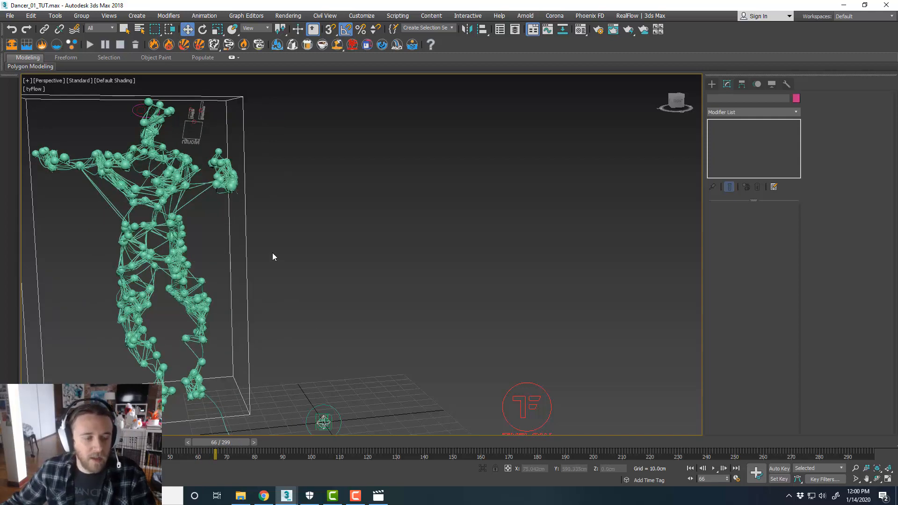
pyautogui.keyDown('alt'); pyautogui.moveTo(273, 254); pyautogui.dragTo(321, 225, button='middle'); pyautogui.keyUp('alt')
pyautogui.scroll(-5, 349, 210)
pyautogui.scroll(4, 333, 235)
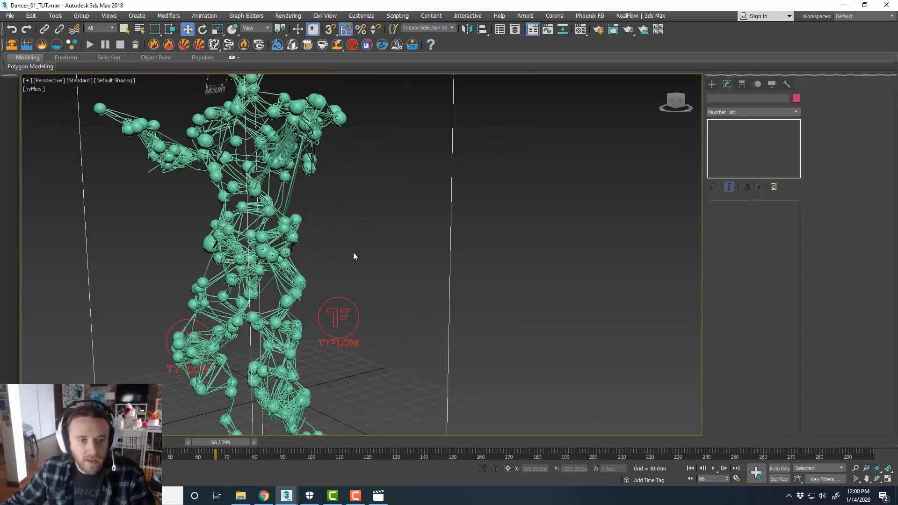
pyautogui.moveTo(353, 254); pyautogui.dragTo(354, 260, button='middle')
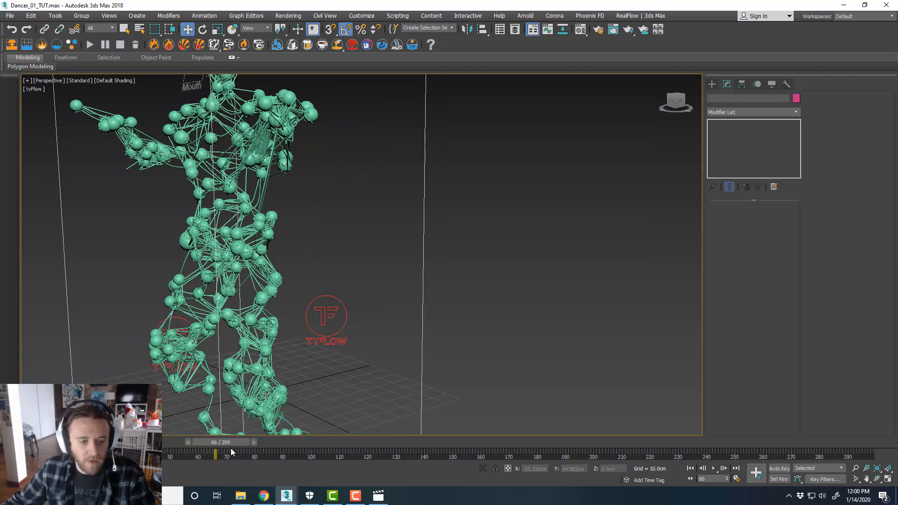
pyautogui.moveTo(231, 441); pyautogui.dragTo(245, 440)
pyautogui.moveTo(251, 441); pyautogui.dragTo(257, 441)
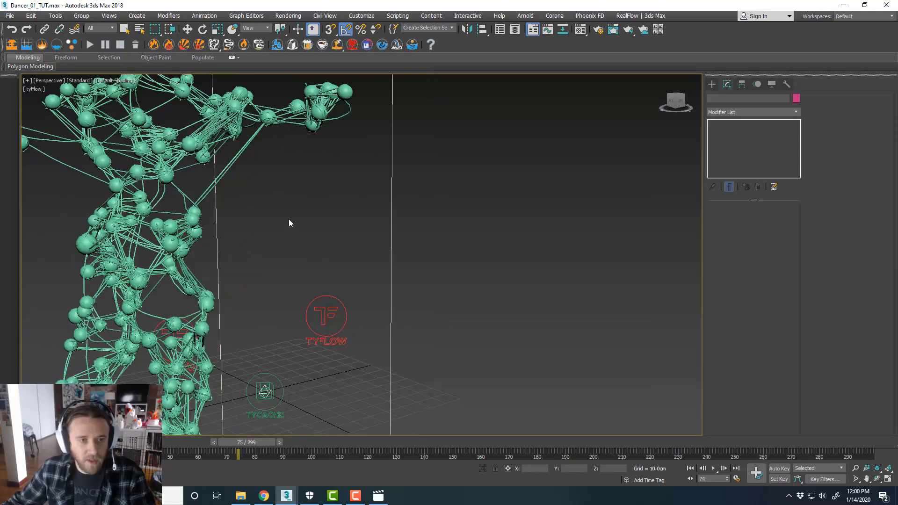
pyautogui.scroll(-5, 279, 206)
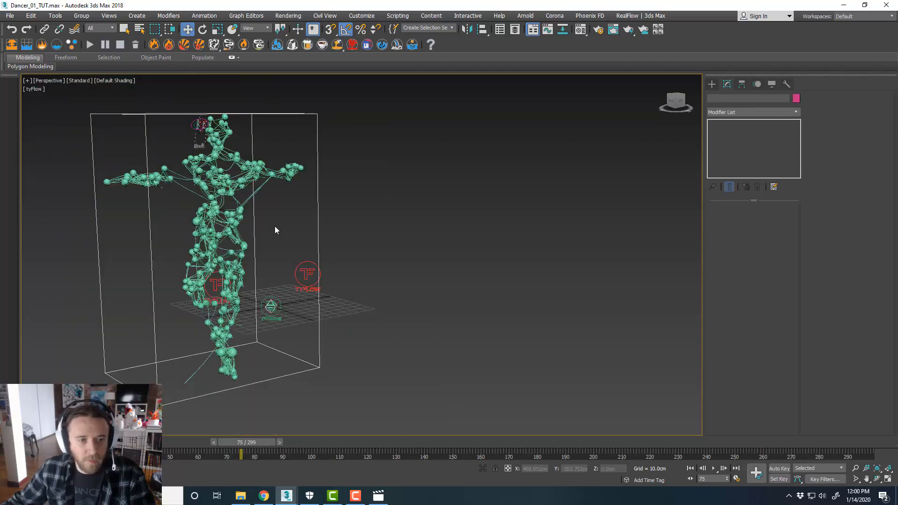
pyautogui.keyDown('alt'); pyautogui.moveTo(274, 226); pyautogui.dragTo(239, 236, button='middle'); pyautogui.keyUp('alt')
pyautogui.scroll(4, 239, 236)
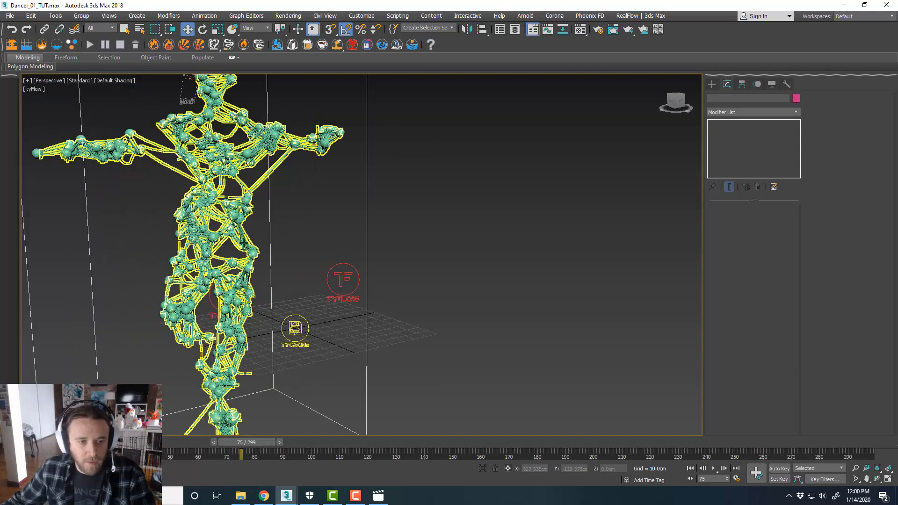
pyautogui.moveTo(292, 228); pyautogui.dragTo(292, 241, button='middle')
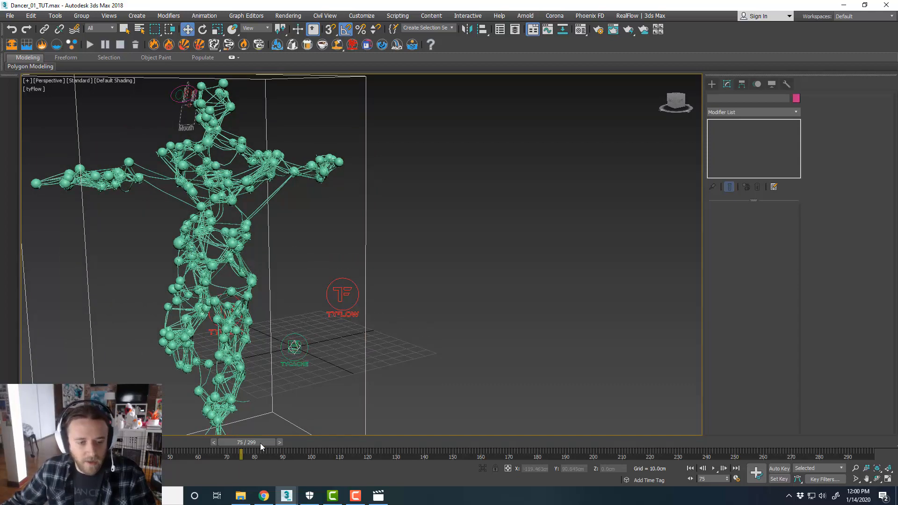
pyautogui.moveTo(260, 446); pyautogui.dragTo(44, 444)
pyautogui.moveTo(346, 322)
pyautogui.keyDown('alt'); pyautogui.mouseDown(button='middle')
pyautogui.moveTo(374, 316)
pyautogui.moveTo(360, 317)
pyautogui.mouseUp(button='middle'); pyautogui.keyUp('alt')
# Open the tyFlow002 editor and set the Surface Test operator's timing to On Event Entry
pyautogui.click(421, 311)
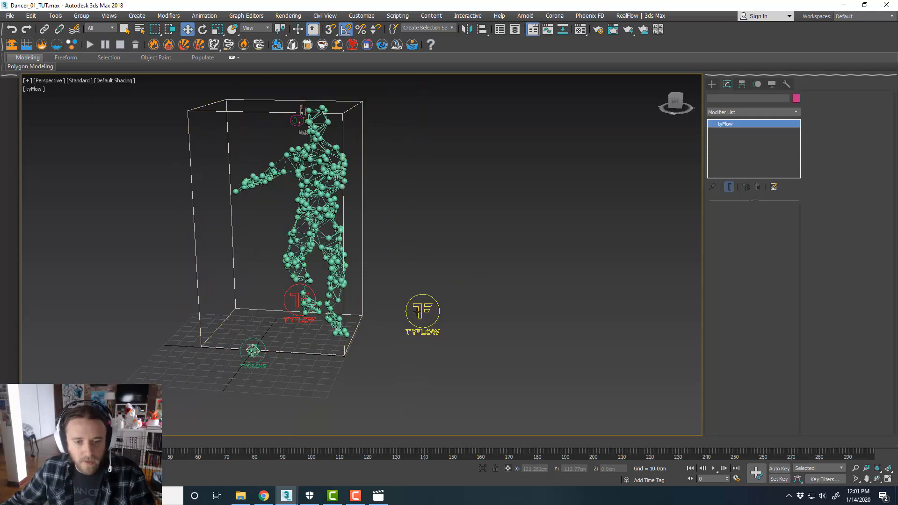
pyautogui.click(739, 231)
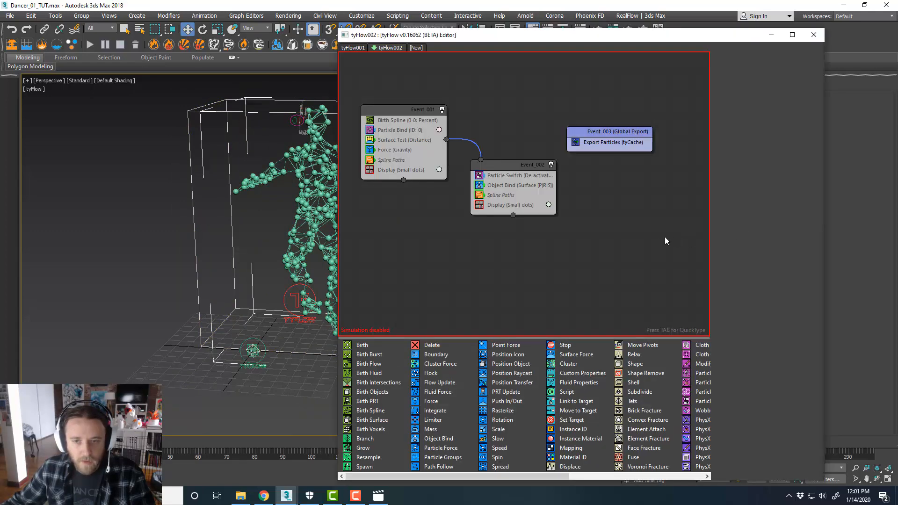
pyautogui.click(419, 131)
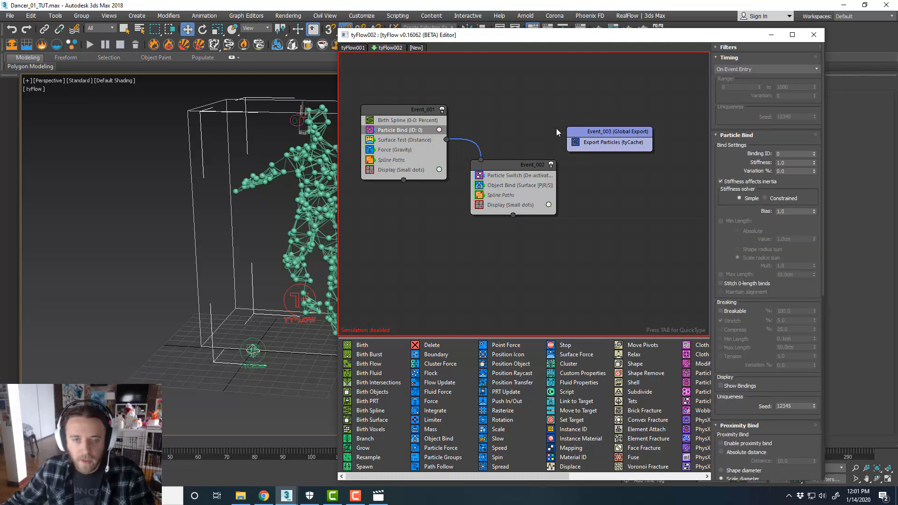
pyautogui.click(502, 136)
pyautogui.click(439, 141)
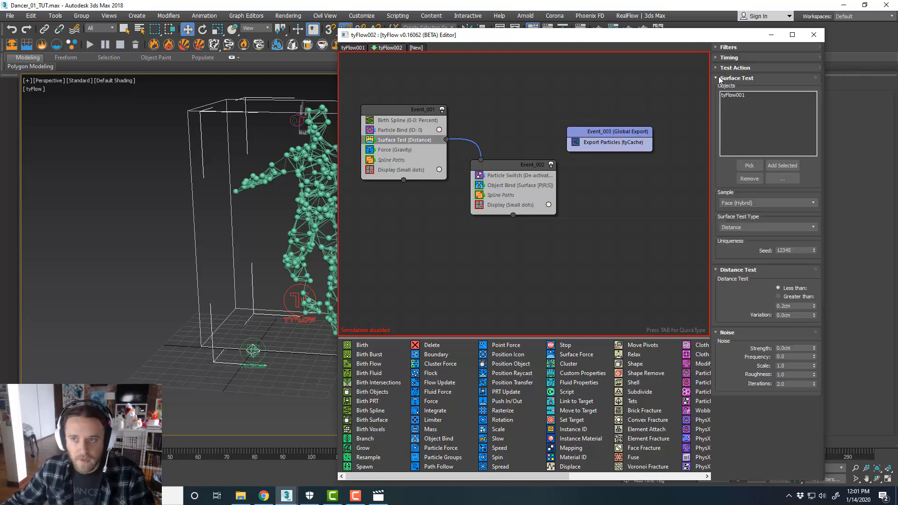
pyautogui.click(741, 58)
pyautogui.click(748, 69)
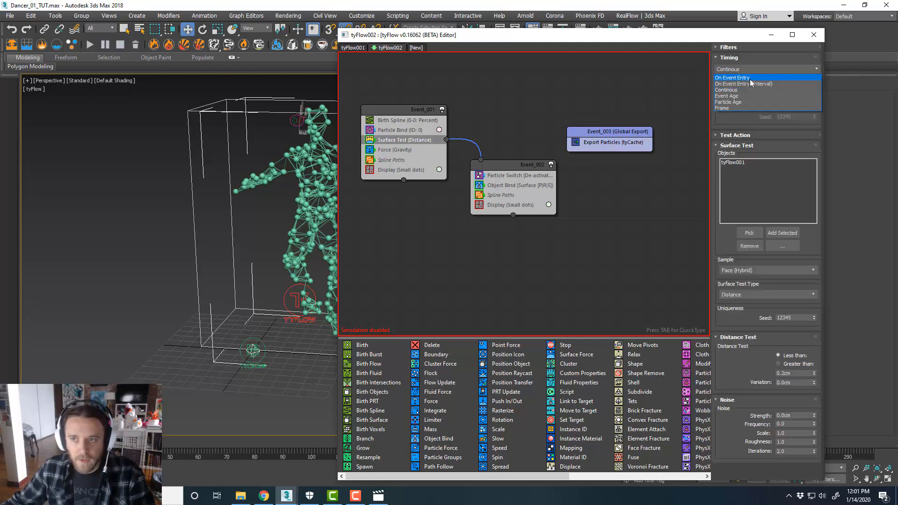
pyautogui.click(737, 81)
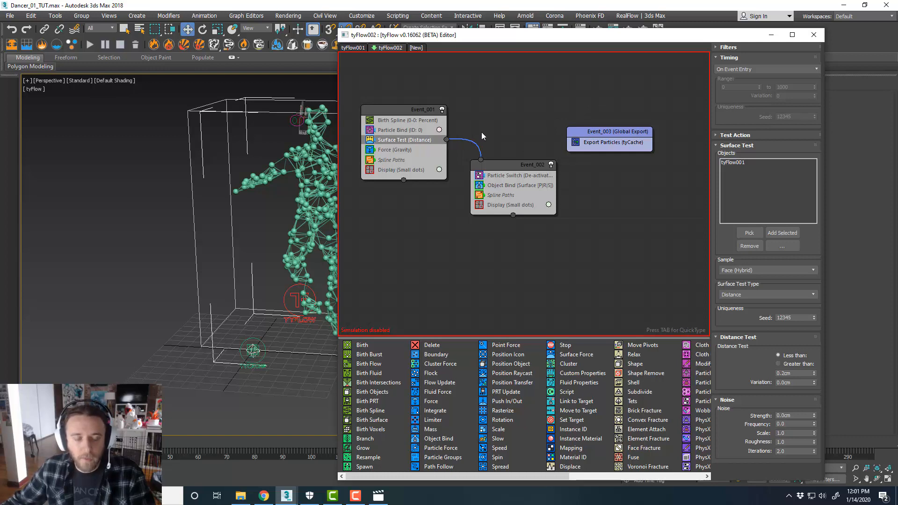
# Inspect the Export Particles (tyCache) operator's settings, then close the tyFlow editor
pyautogui.moveTo(281, 192); pyautogui.dragTo(231, 189, button='middle')
pyautogui.scroll(3, 289, 166)
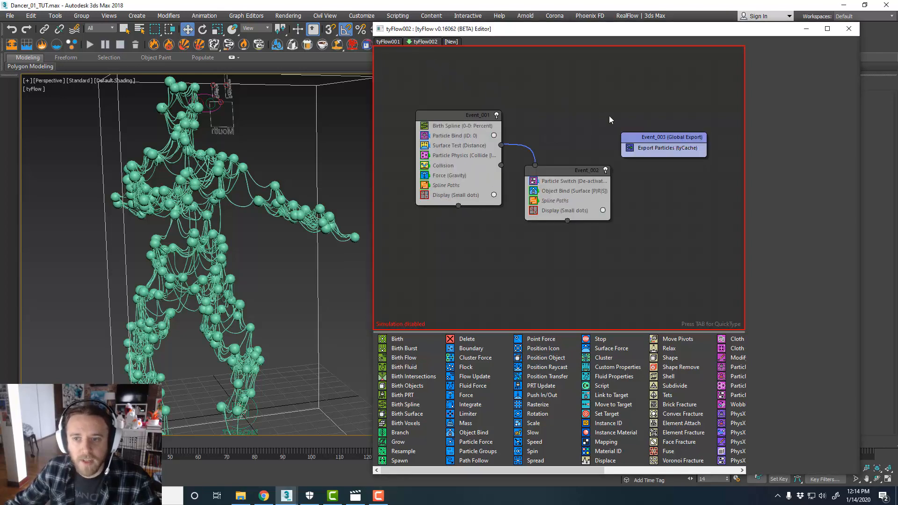
pyautogui.click(660, 149)
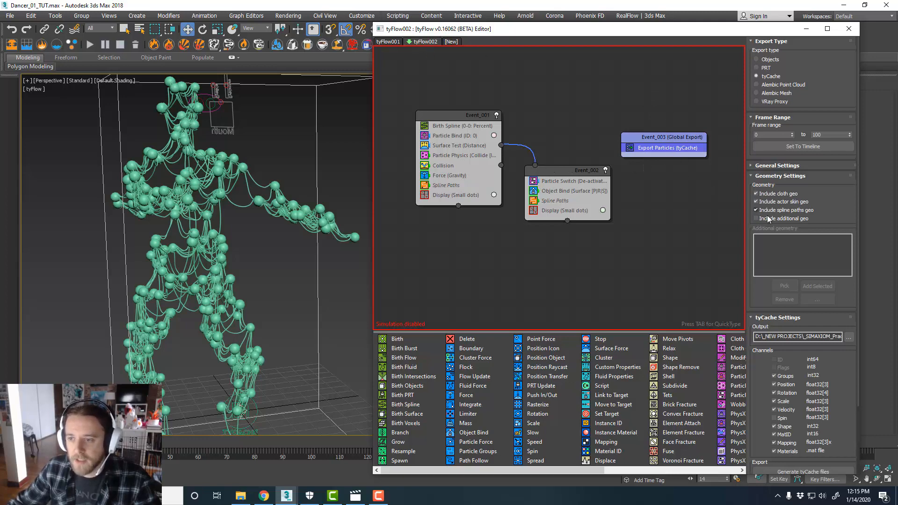
pyautogui.click(667, 176)
pyautogui.click(667, 148)
pyautogui.click(675, 169)
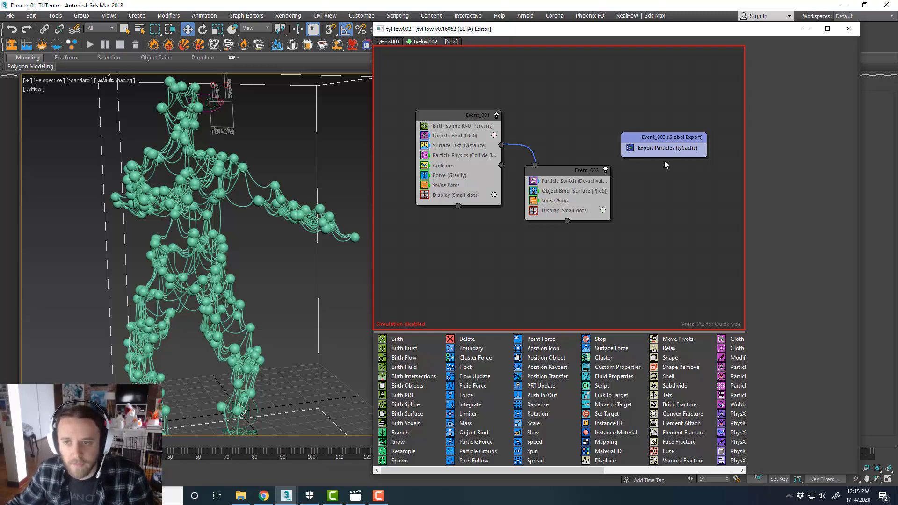
pyautogui.moveTo(612, 33); pyautogui.dragTo(609, 32)
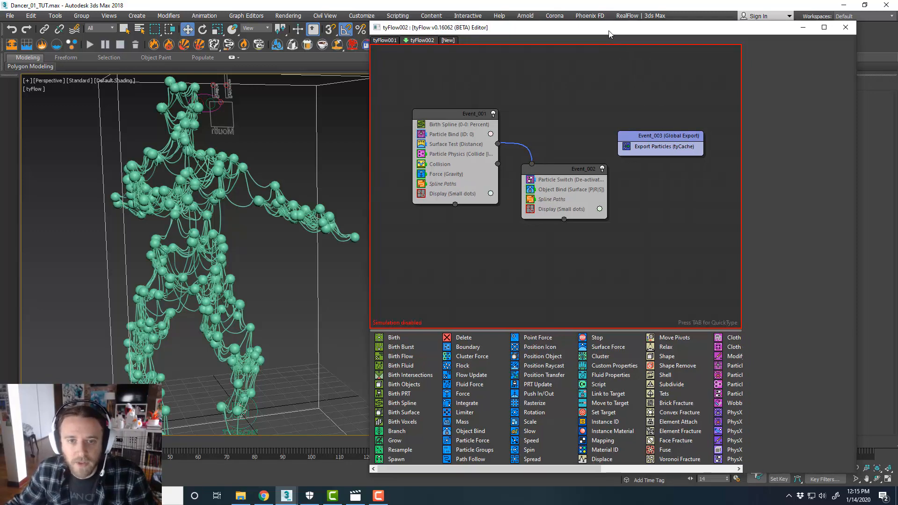
pyautogui.click(251, 179)
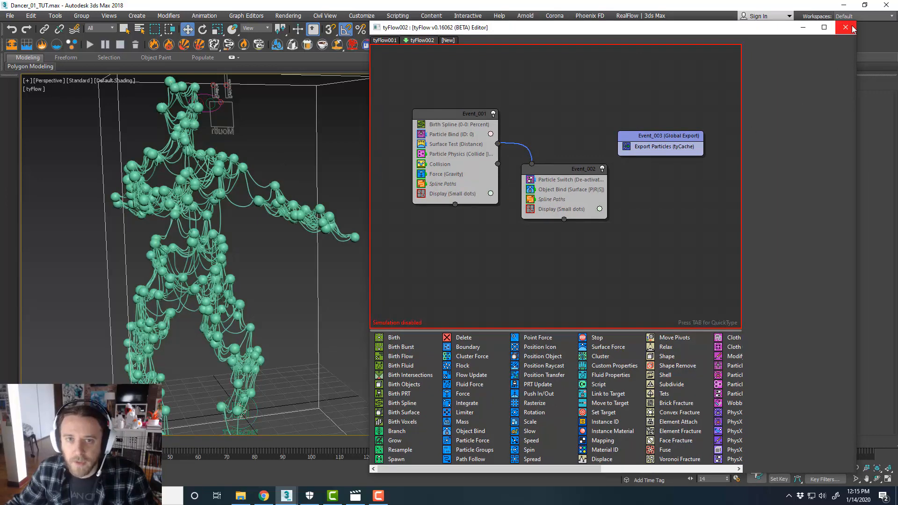
pyautogui.moveTo(603, 29); pyautogui.dragTo(897, 21)
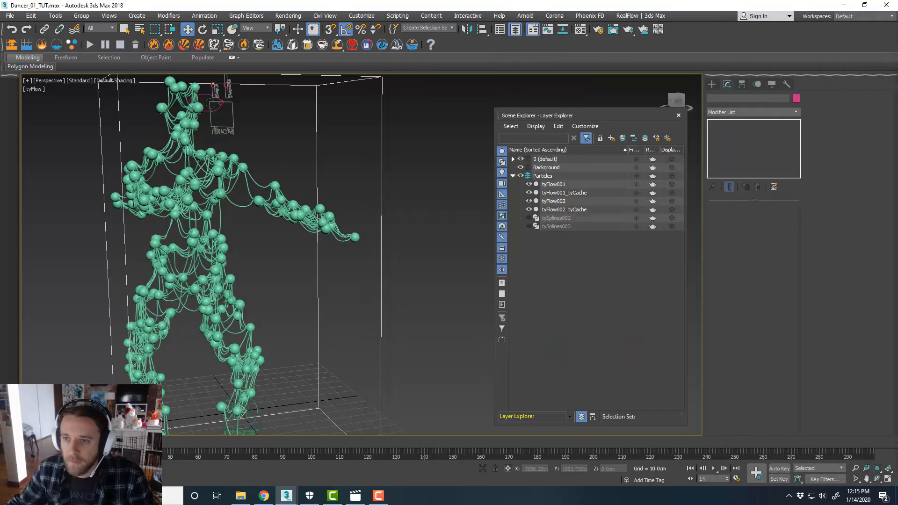
# Close the Layer Explorer and scrub frames while orbiting the viewport to review the spline-connected dancer
pyautogui.moveTo(345, 250); pyautogui.dragTo(399, 250, button='middle')
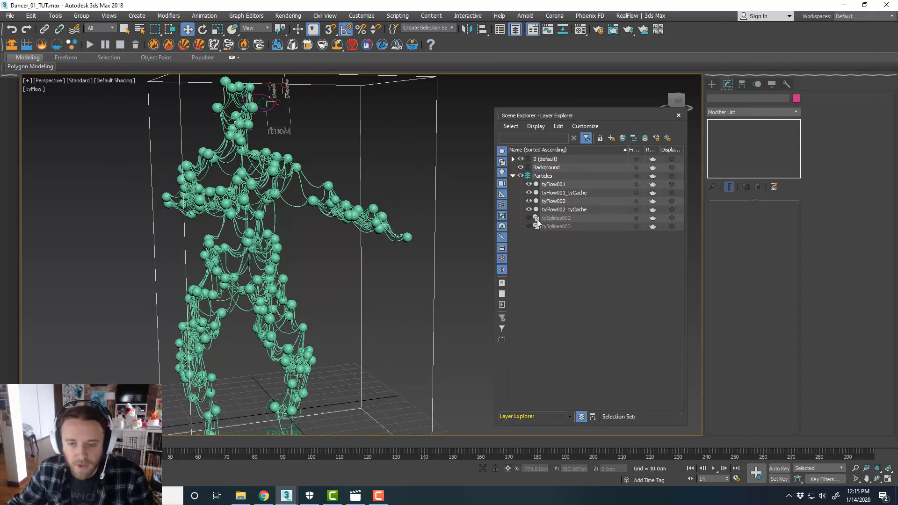
pyautogui.click(678, 115)
pyautogui.moveTo(443, 215); pyautogui.dragTo(462, 214, button='middle')
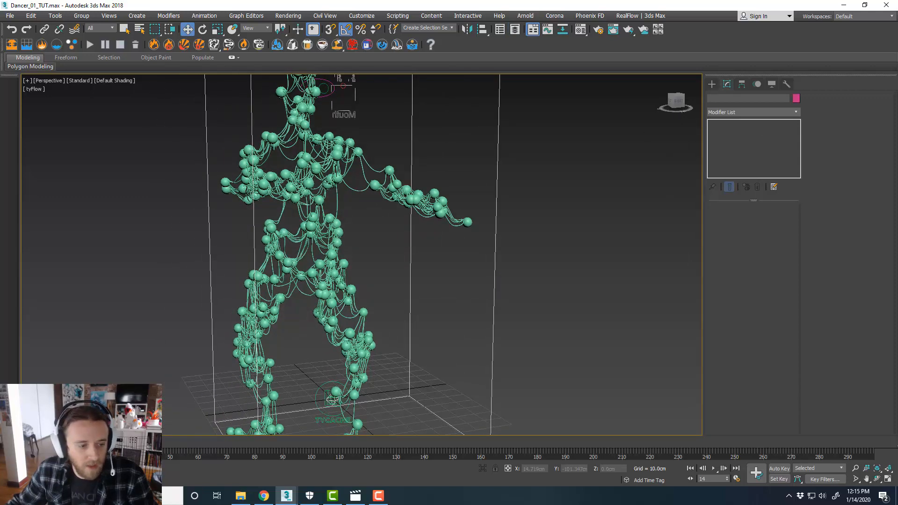
pyautogui.moveTo(68, 442); pyautogui.dragTo(150, 441)
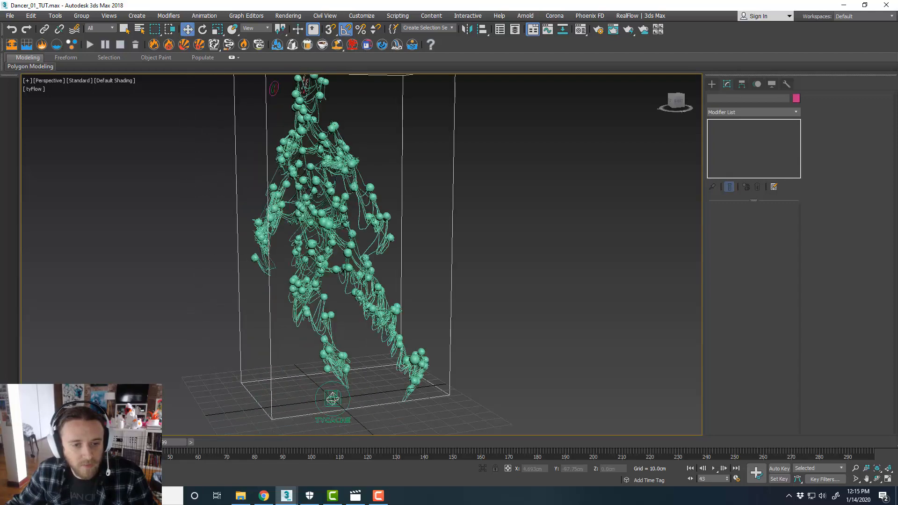
pyautogui.moveTo(374, 359)
pyautogui.keyDown('alt'); pyautogui.mouseDown(button='middle')
pyautogui.moveTo(392, 360)
pyautogui.moveTo(373, 365)
pyautogui.mouseUp(button='middle'); pyautogui.keyUp('alt')
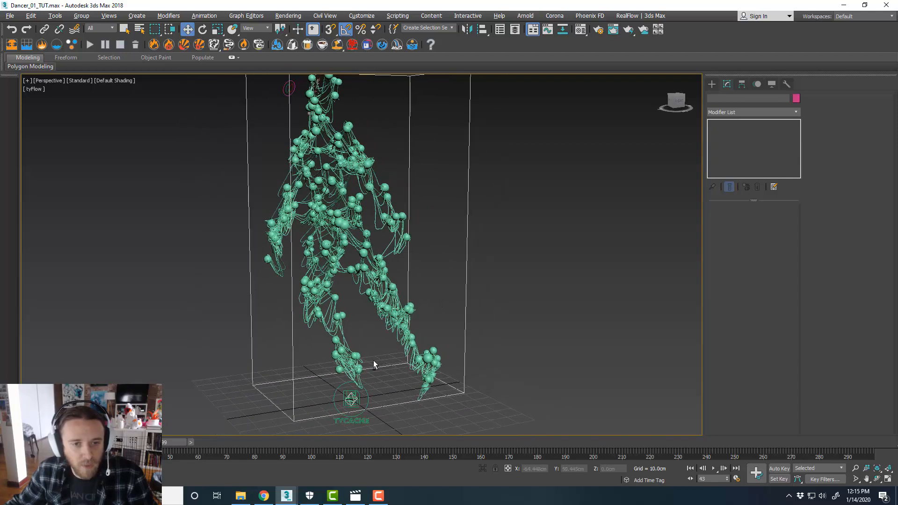
pyautogui.moveTo(165, 443); pyautogui.dragTo(190, 438)
pyautogui.press('w')
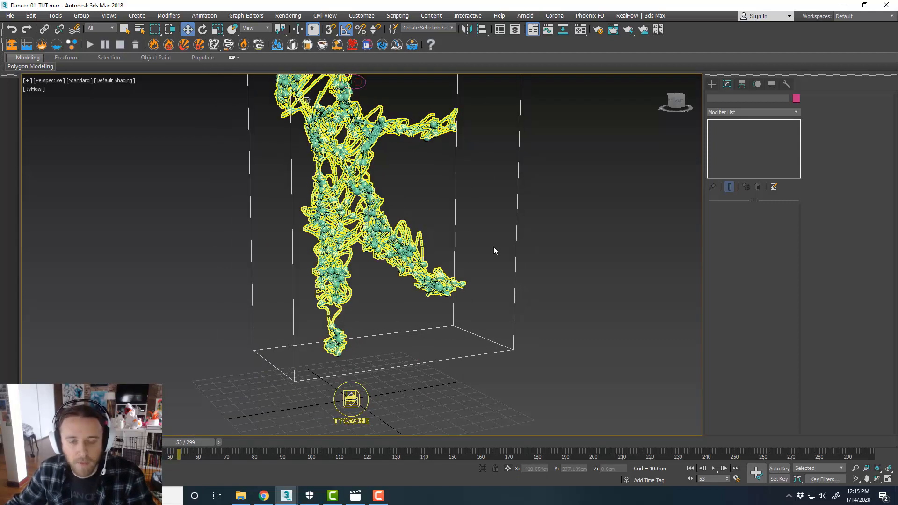
pyautogui.keyDown('alt'); pyautogui.moveTo(493, 246); pyautogui.dragTo(439, 289, button='middle'); pyautogui.keyUp('alt')
pyautogui.moveTo(194, 440); pyautogui.dragTo(231, 433)
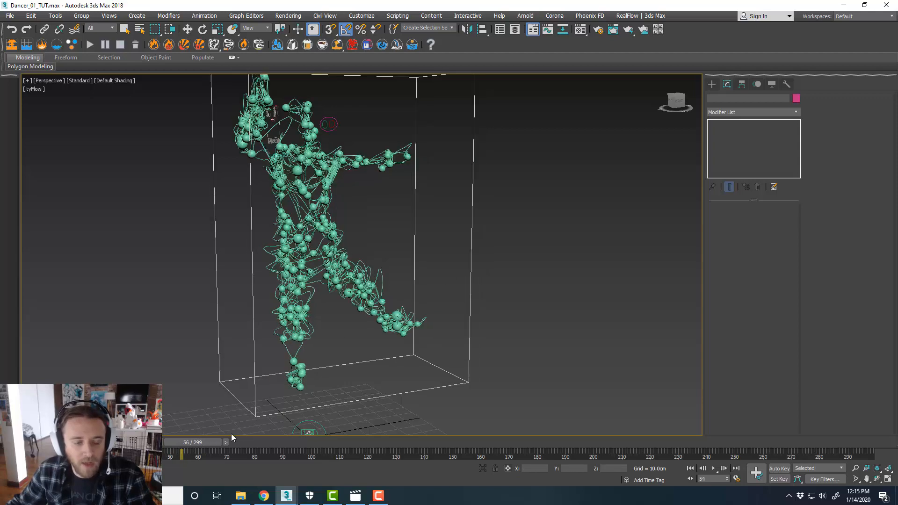
pyautogui.moveTo(446, 329)
pyautogui.keyDown('alt'); pyautogui.mouseDown(button='middle')
pyautogui.moveTo(457, 326)
pyautogui.moveTo(432, 327)
pyautogui.mouseUp(button='middle'); pyautogui.keyUp('alt')
pyautogui.scroll(3, 273, 280)
pyautogui.scroll(-4, 407, 273)
pyautogui.moveTo(407, 271); pyautogui.dragTo(405, 279, button='middle')
pyautogui.moveTo(203, 443); pyautogui.dragTo(206, 441)
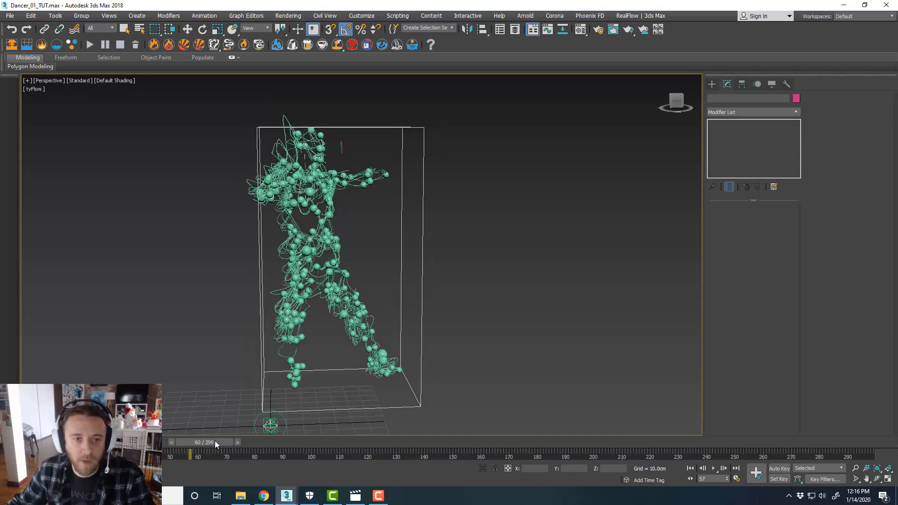
pyautogui.keyDown('alt'); pyautogui.moveTo(402, 313); pyautogui.dragTo(341, 311, button='middle'); pyautogui.keyUp('alt')
pyautogui.scroll(3, 307, 284)
pyautogui.scroll(-3, 341, 311)
pyautogui.scroll(3, 341, 311)
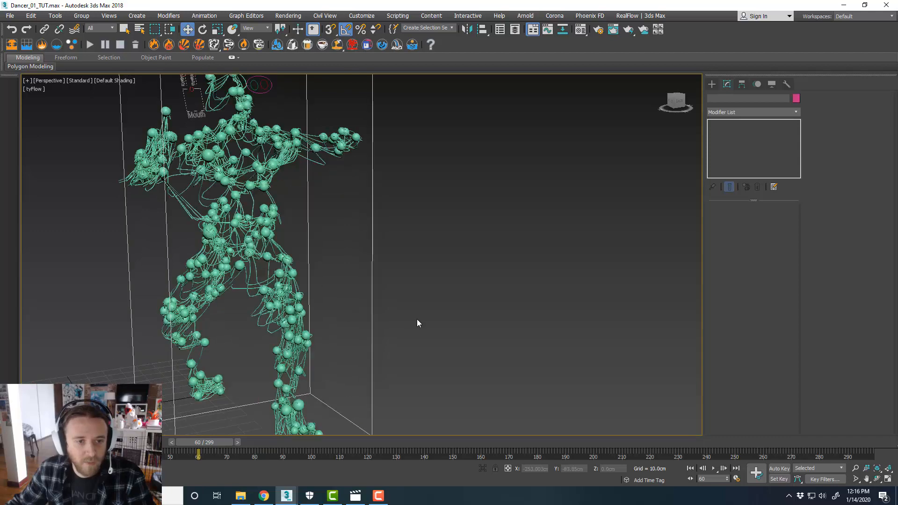
pyautogui.moveTo(417, 319); pyautogui.dragTo(412, 318, button='middle')
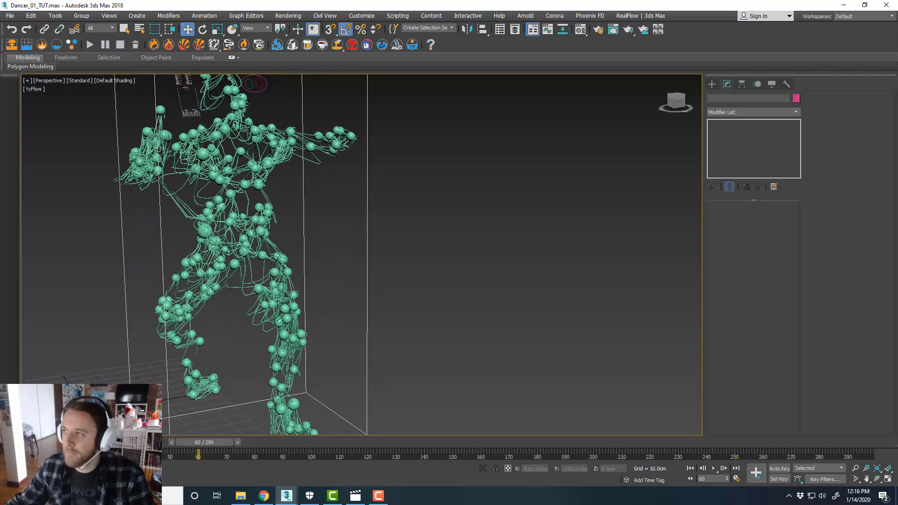
# Bring the tyFlow002 editor back beside the viewport and orbit around the particle figure
pyautogui.moveTo(897, 75); pyautogui.dragTo(590, 33)
pyautogui.moveTo(323, 199); pyautogui.dragTo(302, 216, button='middle')
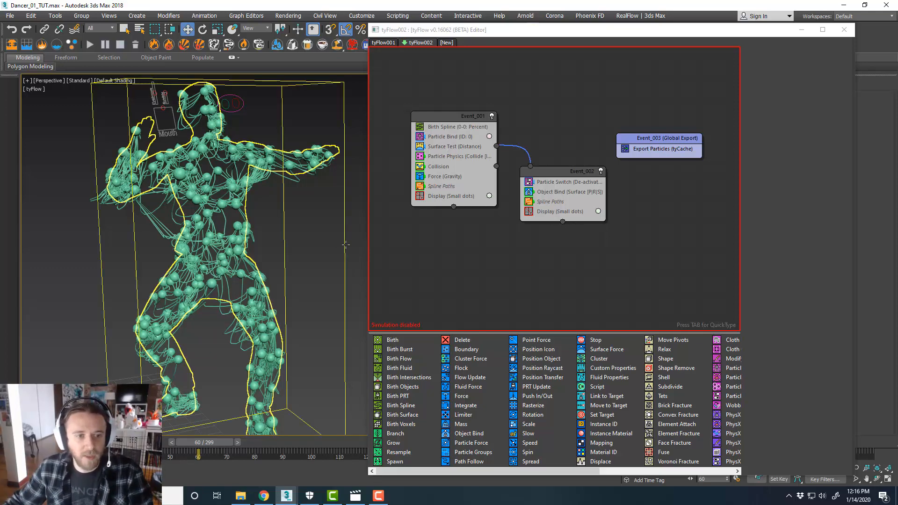
pyautogui.moveTo(308, 255); pyautogui.dragTo(307, 251, button='middle')
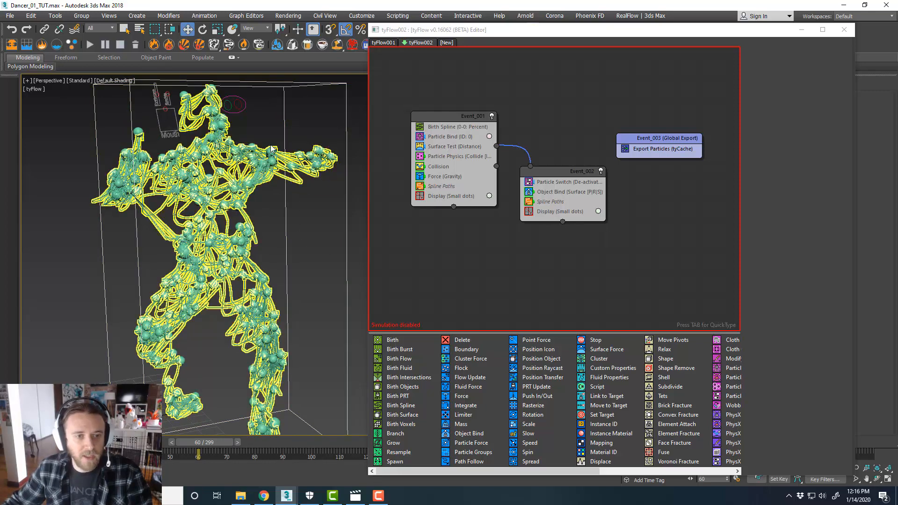
pyautogui.moveTo(320, 216); pyautogui.dragTo(320, 224, button='middle')
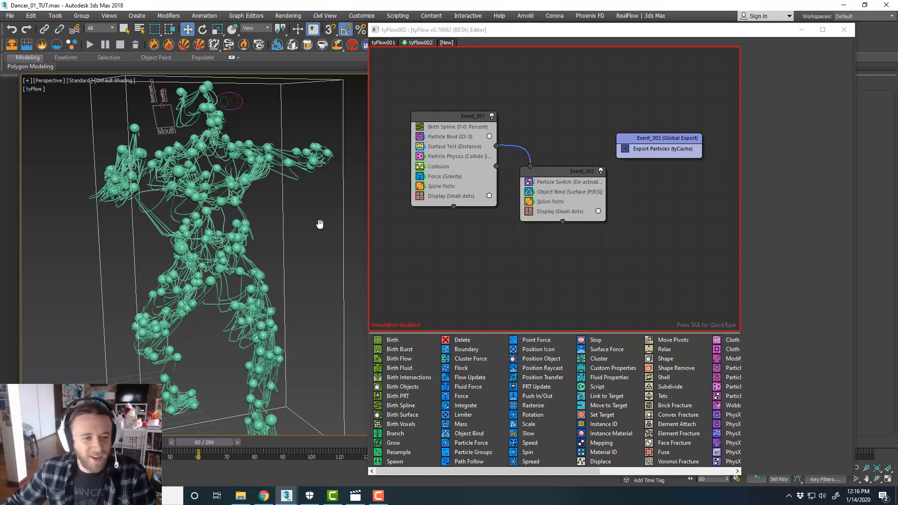
pyautogui.moveTo(323, 255); pyautogui.dragTo(321, 259, button='middle')
pyautogui.scroll(-3, 323, 248)
pyautogui.scroll(3, 322, 249)
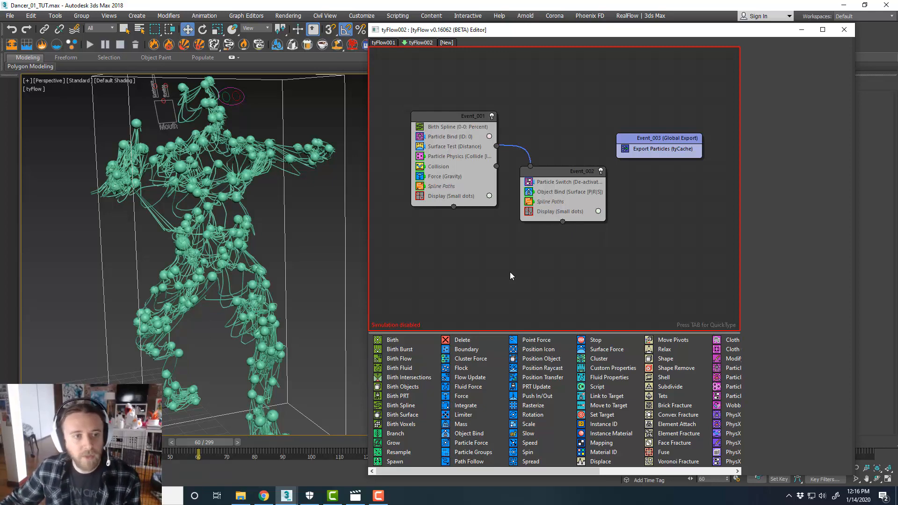
pyautogui.moveTo(550, 282); pyautogui.dragTo(540, 273, button='middle')
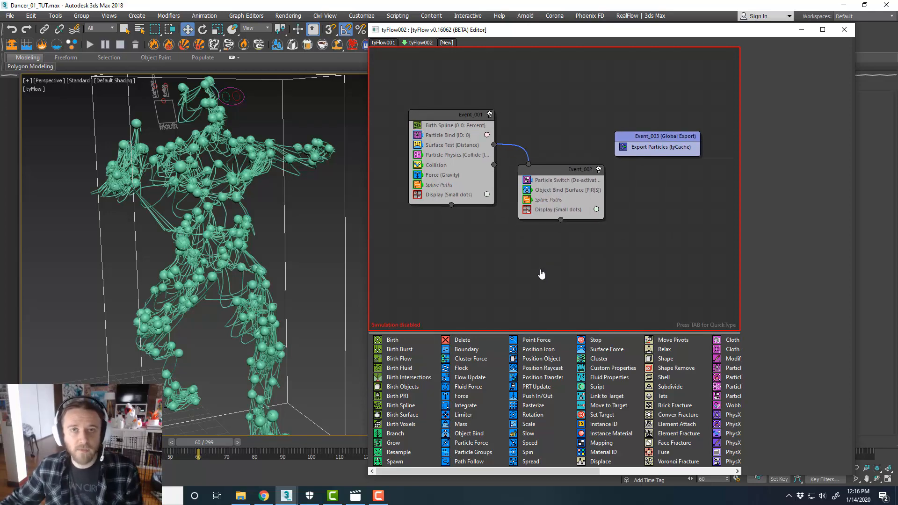